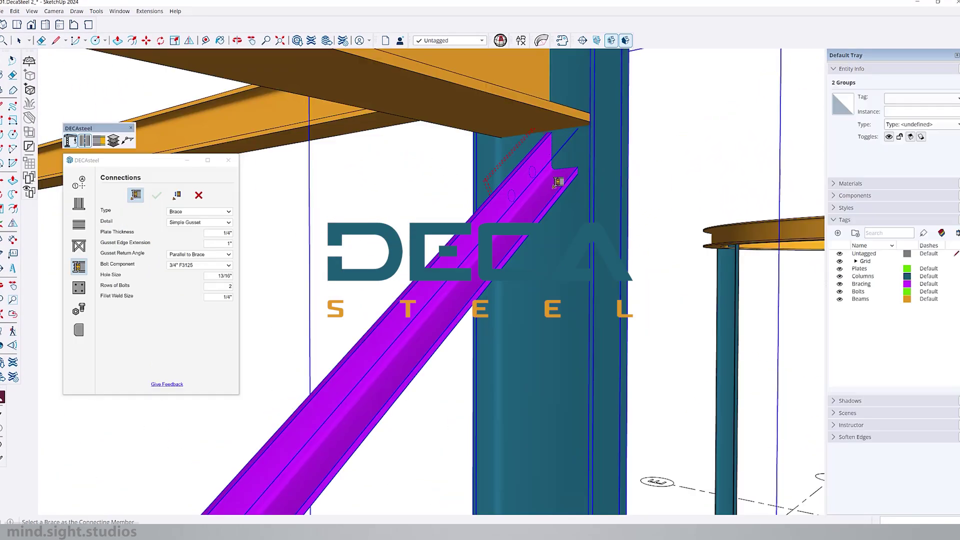
{"action": "left_click", "coordinate": [555, 186]}
{"action": "mouse_move", "coordinate": [568, 150]}
{"action": "middle_mouse_down"}
{"action": "mouse_move", "coordinate": [820, 144]}
{"action": "mouse_move", "coordinate": [562, 146]}
{"action": "middle_mouse_up"}
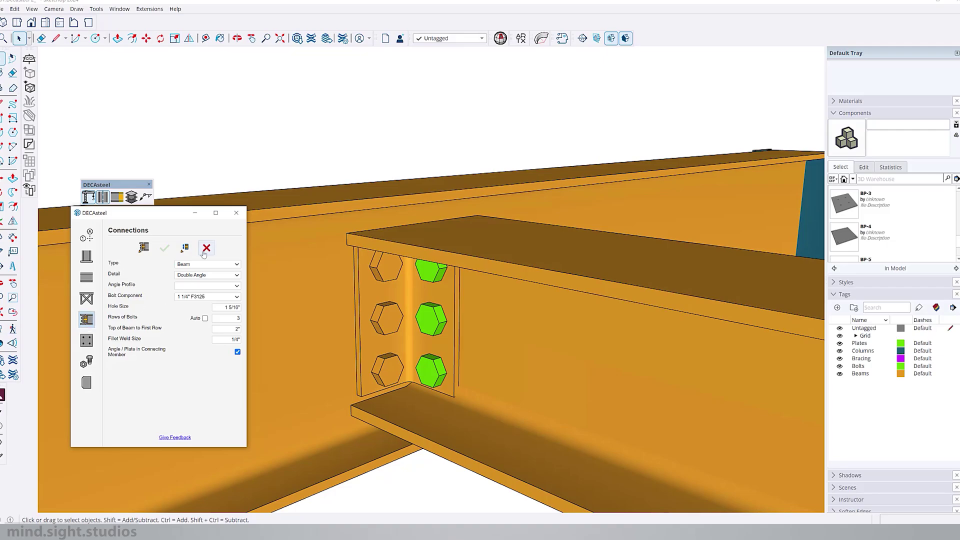
{"action": "left_click", "coordinate": [185, 248]}
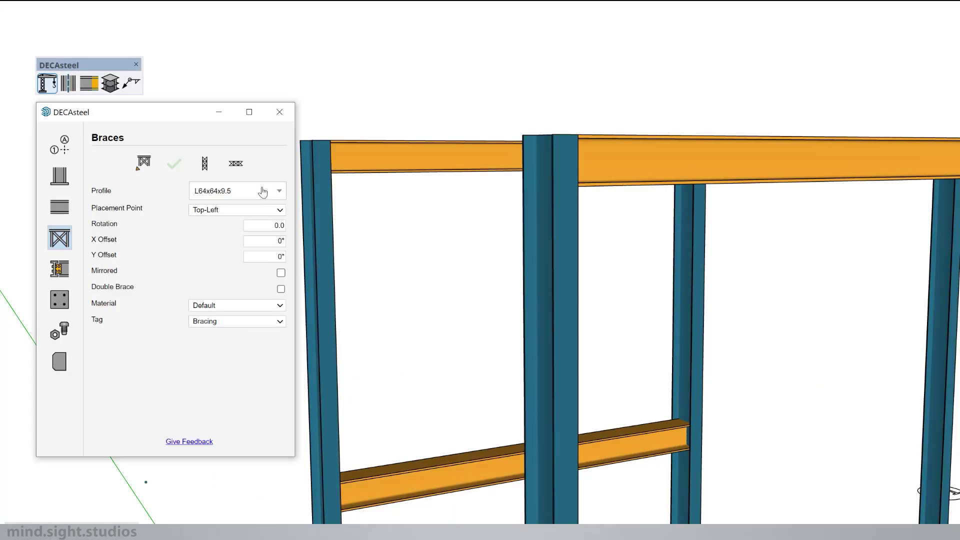
- Set the brace profile to L64x64x9.5 with a Top-Left placement point, keeping the rotation and offsets at 0
{"action": "left_click", "coordinate": [222, 215]}
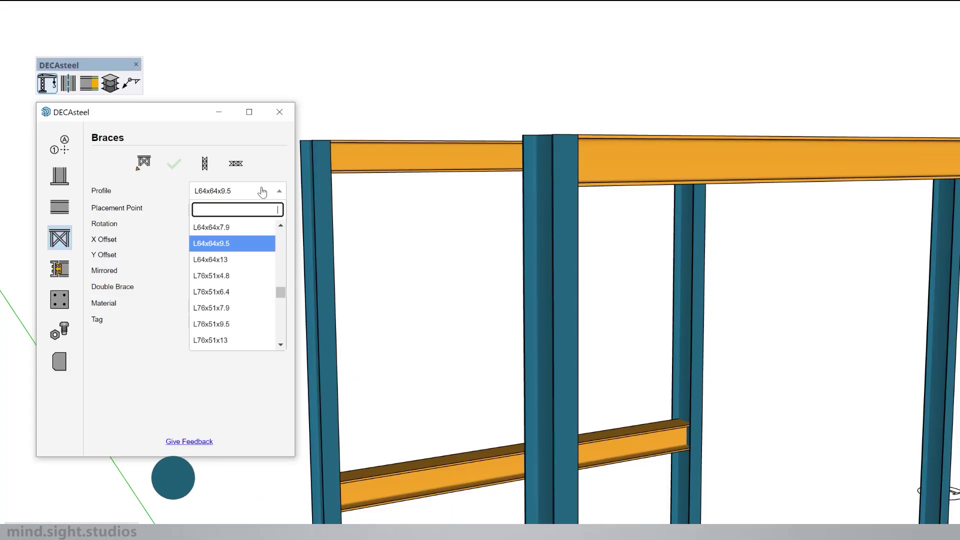
{"action": "left_click", "coordinate": [201, 245]}
{"action": "left_click", "coordinate": [219, 211]}
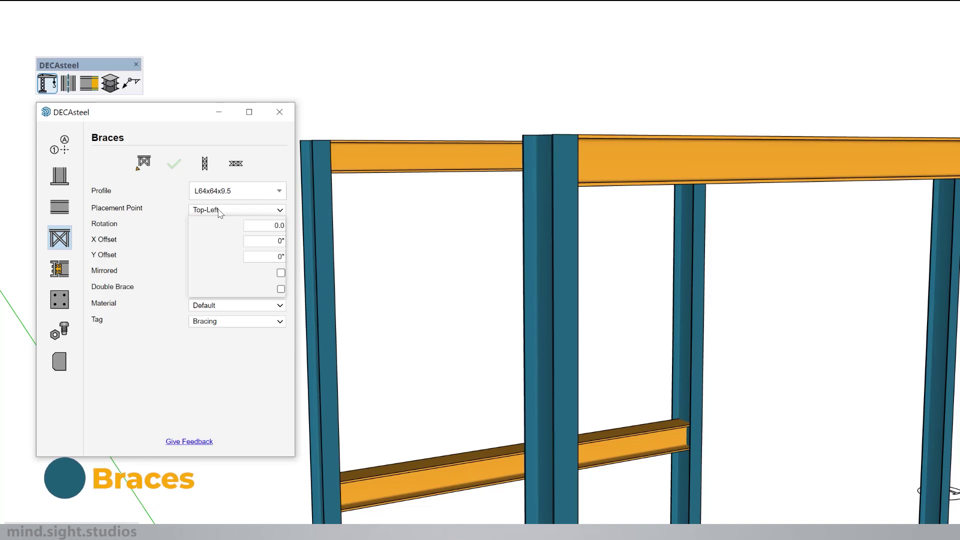
{"action": "left_click", "coordinate": [209, 222]}
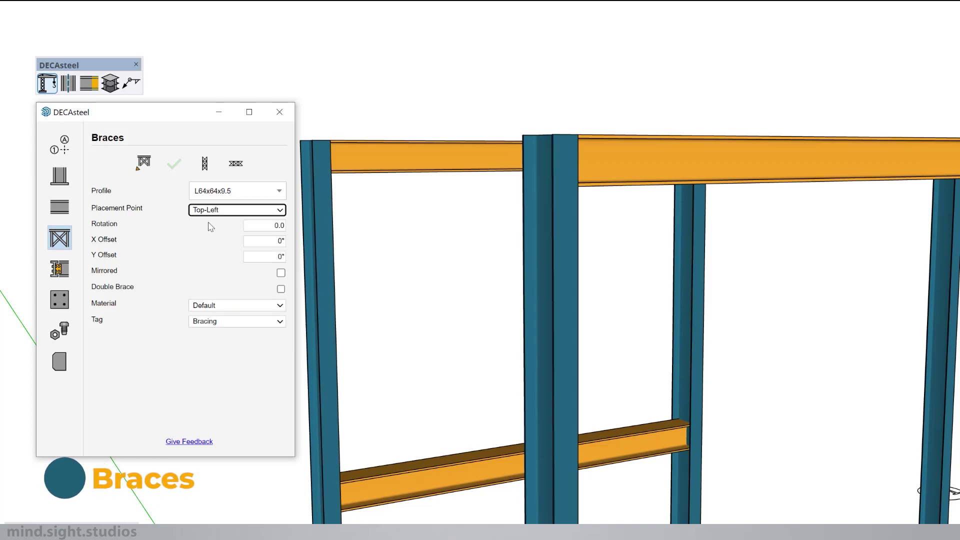
{"action": "left_click", "coordinate": [251, 223]}
{"action": "left_click", "coordinate": [255, 239]}
{"action": "left_click", "coordinate": [255, 256]}
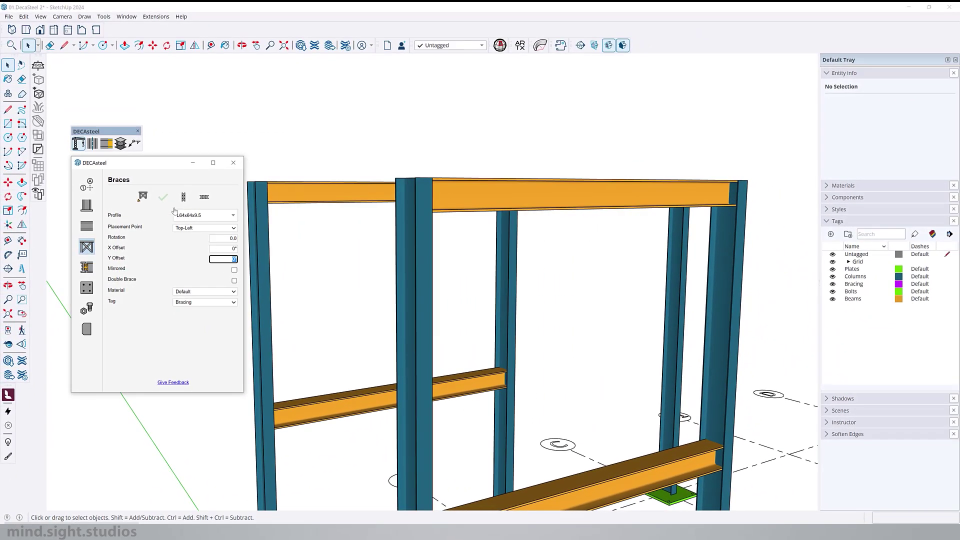
- Draw a diagonal brace about 12 ft long from below the upper beam at one column to above the lower beam at the opposite column
{"action": "left_click", "coordinate": [149, 196]}
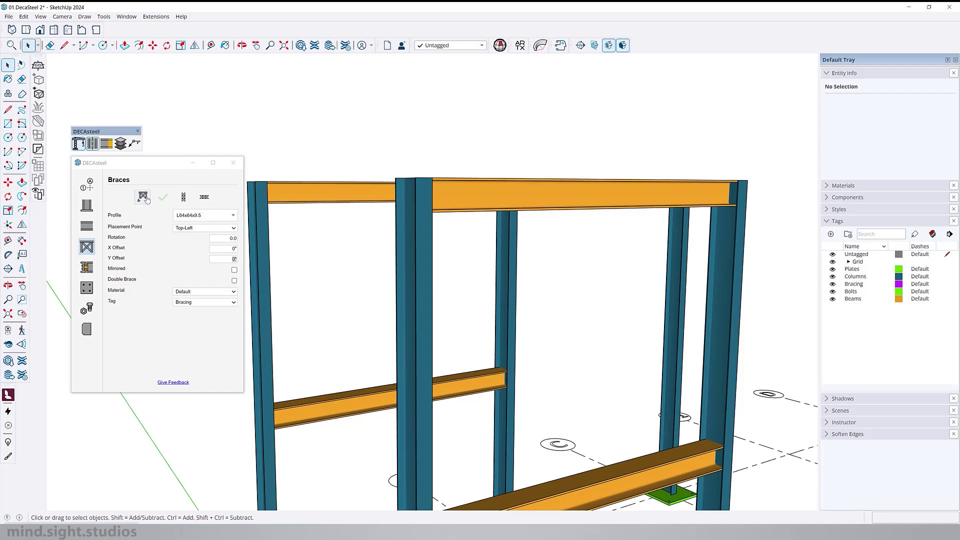
{"action": "left_click", "coordinate": [145, 197]}
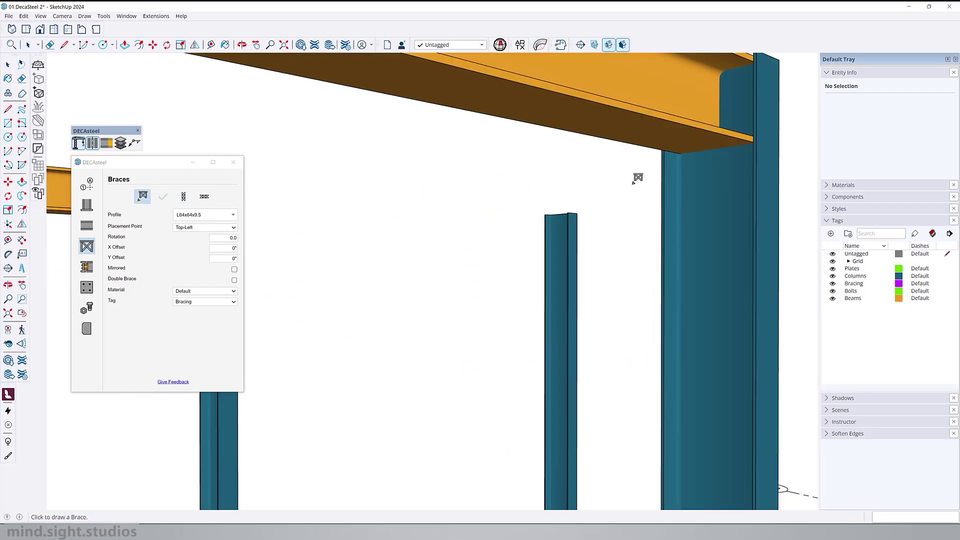
{"action": "left_click", "coordinate": [719, 149]}
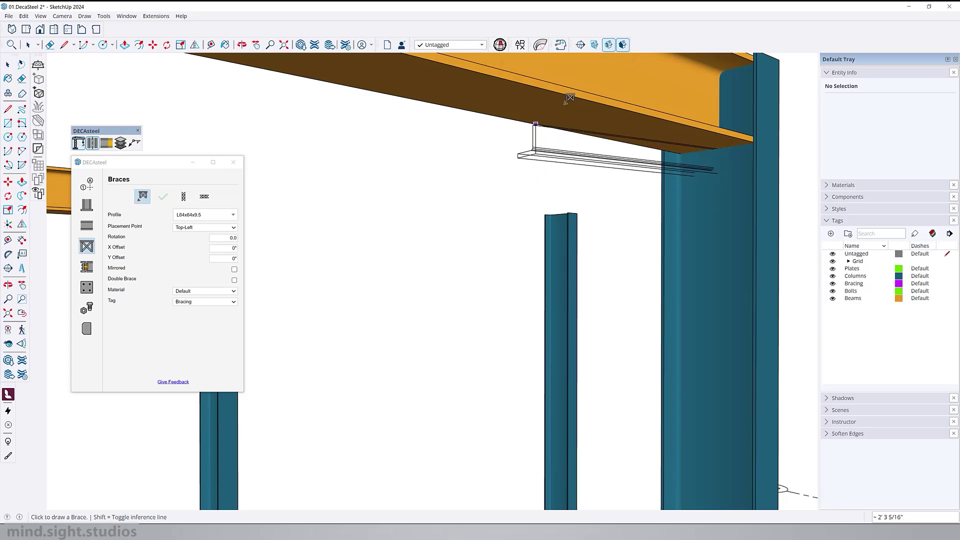
{"action": "scroll", "coordinate": [655, 150], "scroll_direction": "down", "scroll_amount": 5}
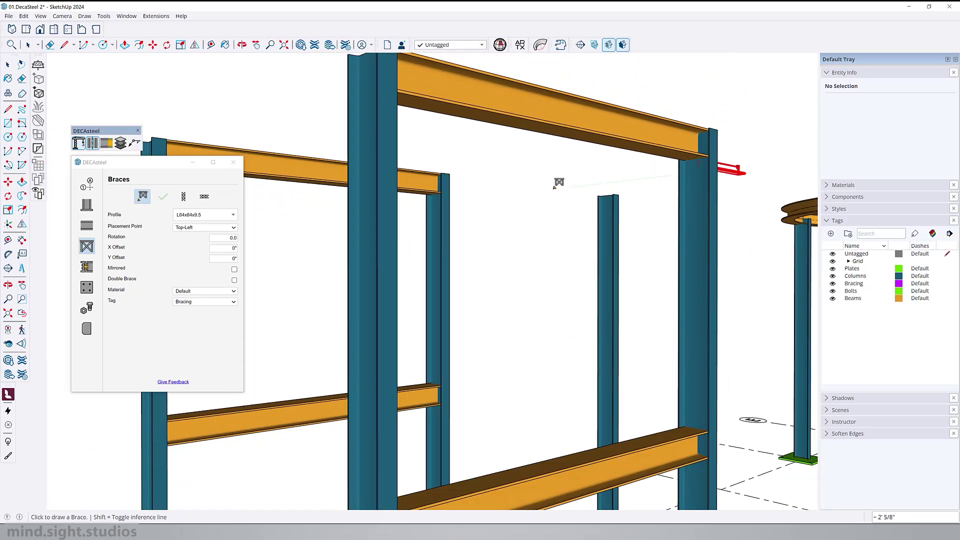
{"action": "middle_click_drag", "start_coordinate": [525, 461], "coordinate": [519, 364]}
{"action": "scroll", "coordinate": [519, 364], "scroll_direction": "down", "scroll_amount": 3}
{"action": "scroll", "coordinate": [430, 396], "scroll_direction": "up", "scroll_amount": 6}
{"action": "middle_click_drag", "start_coordinate": [427, 348], "coordinate": [411, 360]}
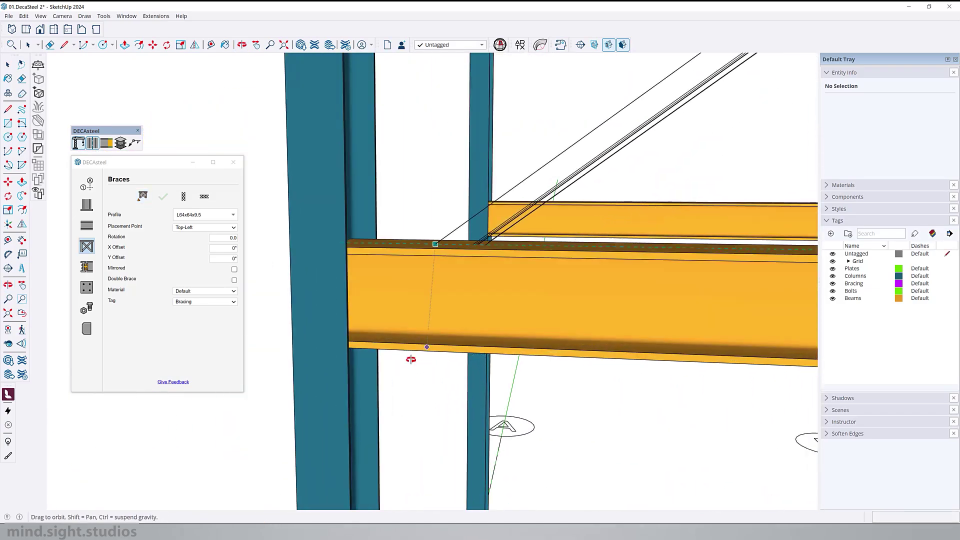
{"action": "scroll", "coordinate": [411, 359], "scroll_direction": "down", "scroll_amount": 5}
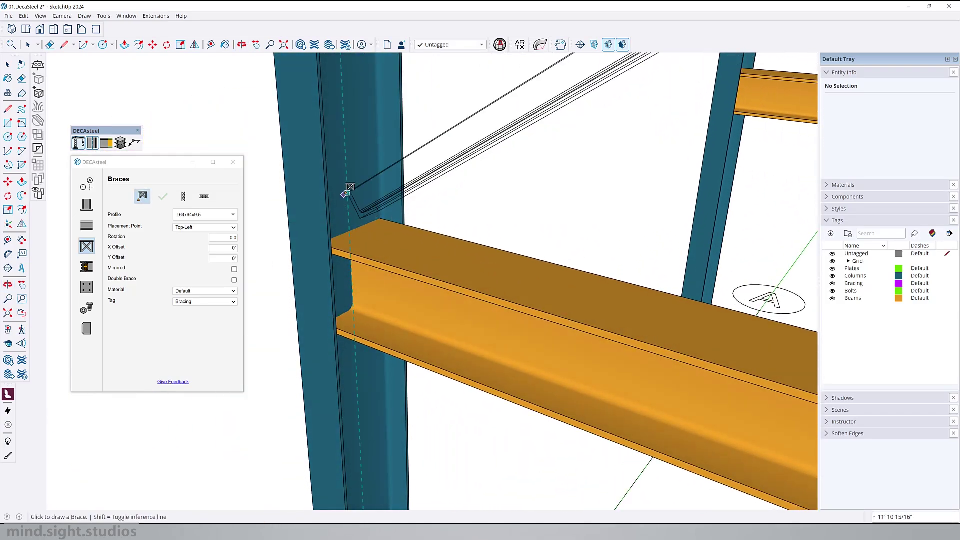
{"action": "left_click", "coordinate": [351, 220]}
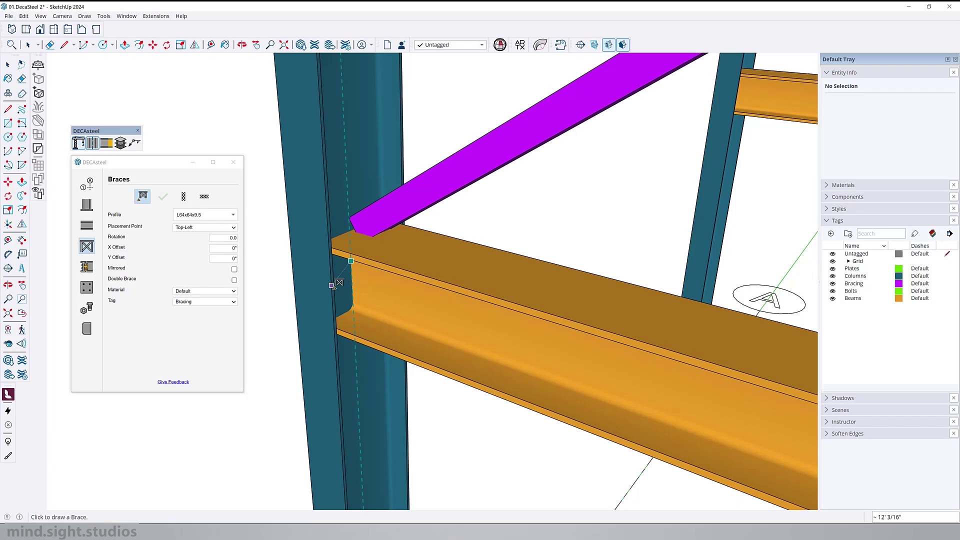
- Draw a second diagonal brace about 12 ft long across the first one, snapping both ends to the column path lines
{"action": "scroll", "coordinate": [331, 286], "scroll_direction": "down", "scroll_amount": 5}
{"action": "middle_click_drag", "start_coordinate": [350, 293], "coordinate": [704, 208]}
{"action": "middle_click_drag", "start_coordinate": [681, 65], "coordinate": [294, 114], "text": "shift"}
{"action": "scroll", "coordinate": [681, 65], "scroll_direction": "up", "scroll_amount": 4}
{"action": "scroll", "coordinate": [307, 134], "scroll_direction": "down", "scroll_amount": 3}
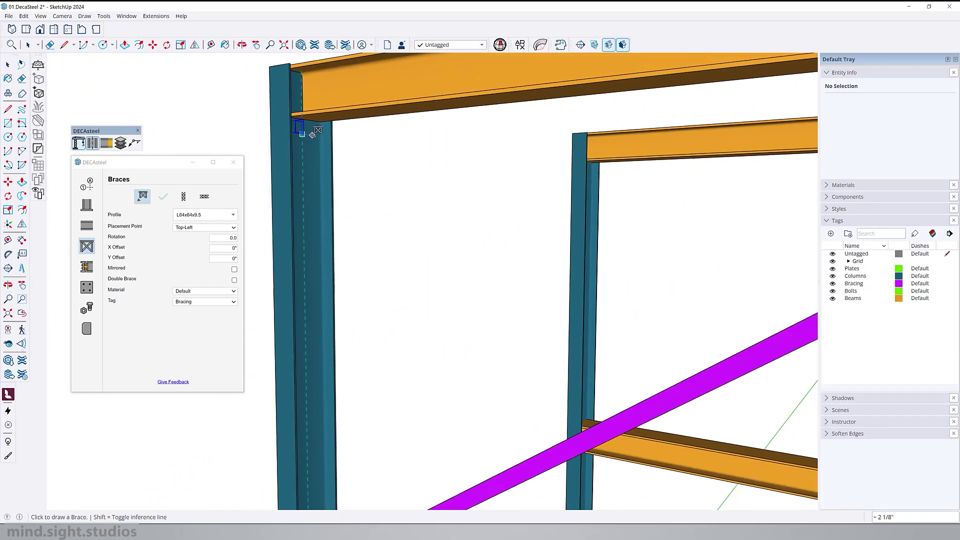
{"action": "left_click", "coordinate": [312, 134]}
{"action": "scroll", "coordinate": [313, 134], "scroll_direction": "down", "scroll_amount": 5}
{"action": "scroll", "coordinate": [701, 321], "scroll_direction": "up", "scroll_amount": 7}
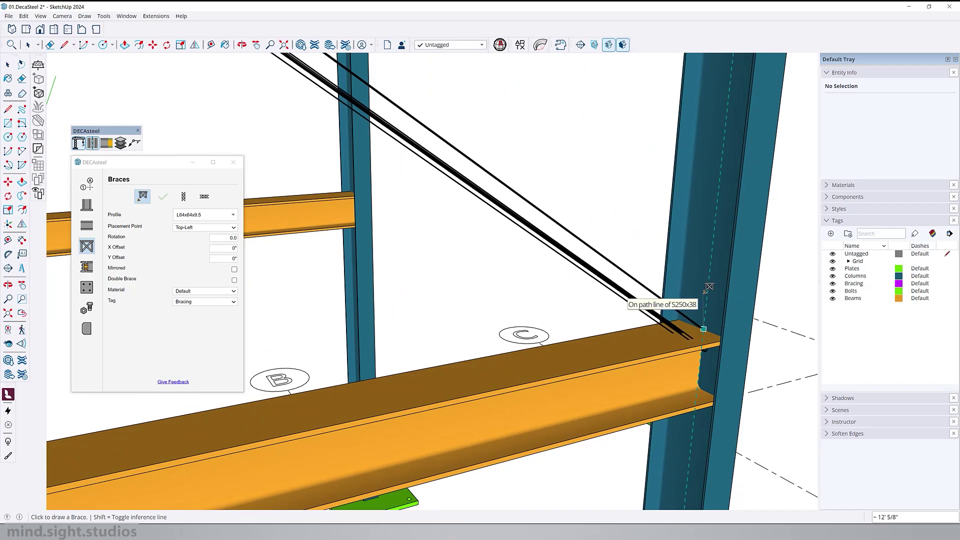
{"action": "left_click", "coordinate": [703, 326]}
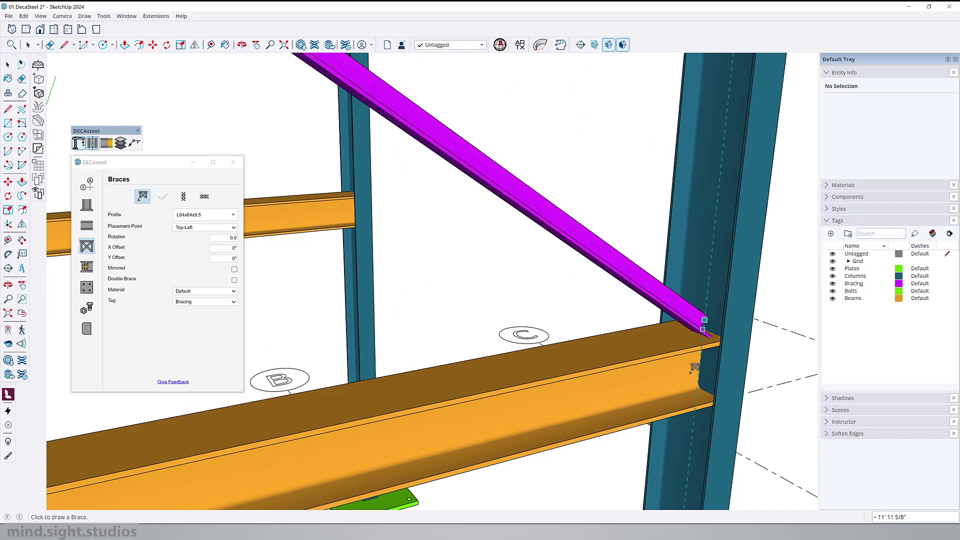
- Toggle path line snapping and enable Double Brace for placing a brace near the column's upper end
{"action": "scroll", "coordinate": [694, 368], "scroll_direction": "down", "scroll_amount": 3}
{"action": "middle_click_drag", "start_coordinate": [520, 255], "coordinate": [622, 326]}
{"action": "key", "text": "space"}
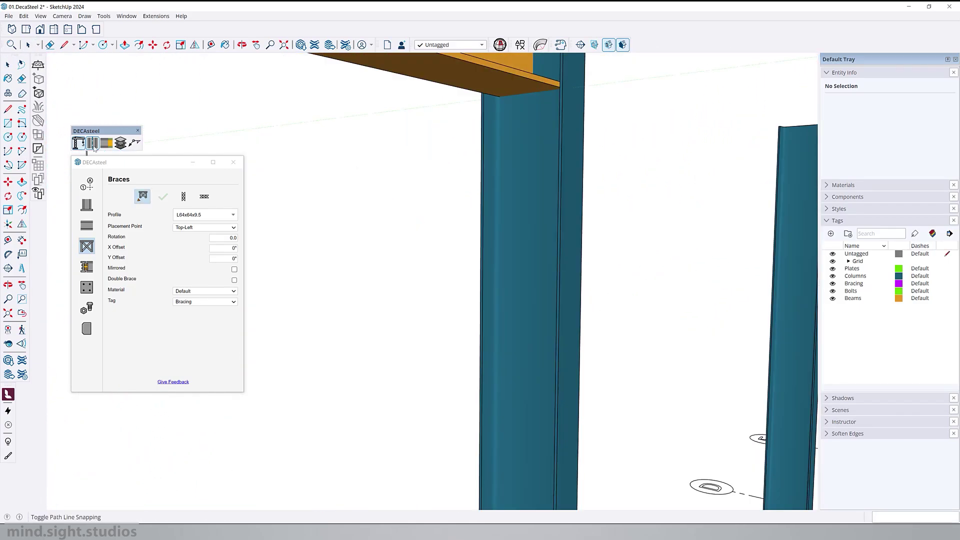
{"action": "scroll", "coordinate": [527, 143], "scroll_direction": "up", "scroll_amount": 4}
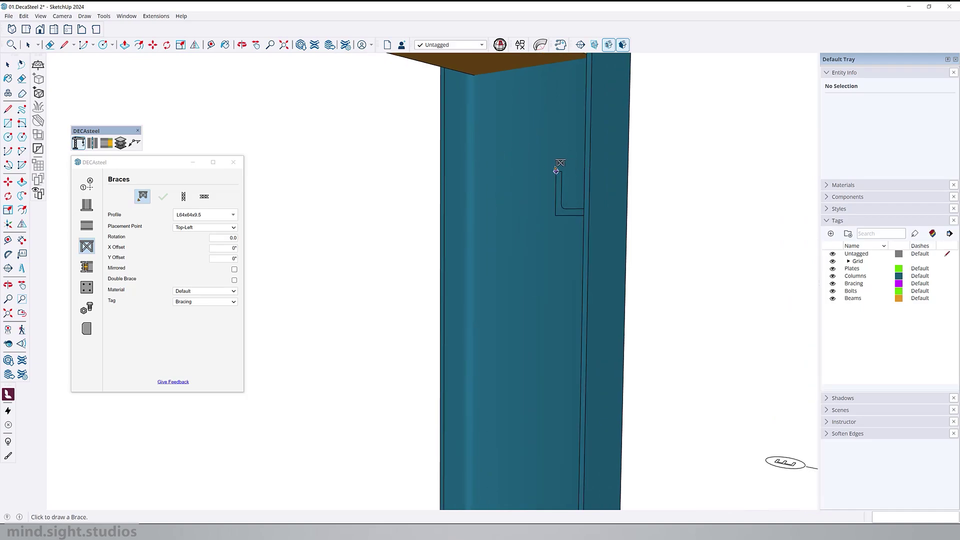
{"action": "left_click", "coordinate": [235, 272]}
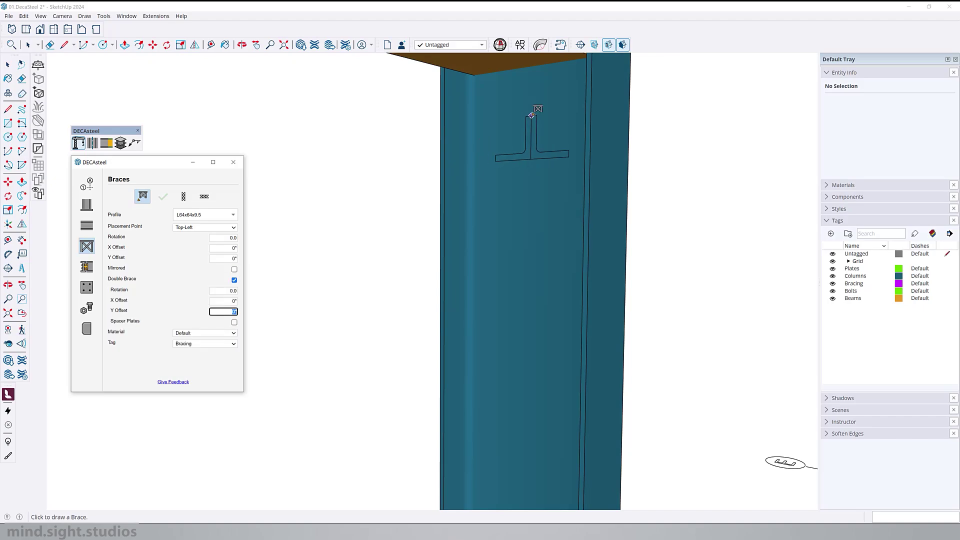
- Draw a short double brace about 10" long out from the column face, and undo it
{"action": "left_click", "coordinate": [532, 115]}
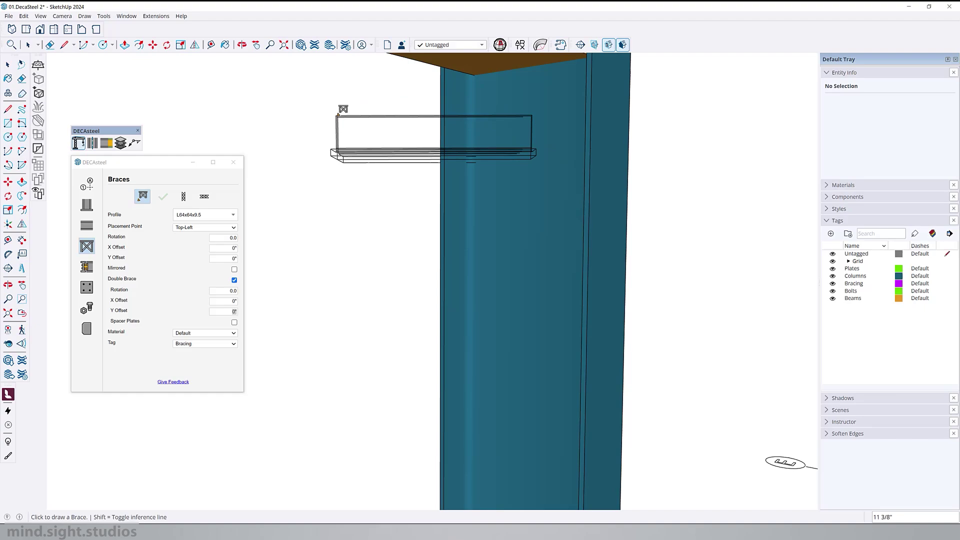
{"action": "left_click", "coordinate": [385, 91]}
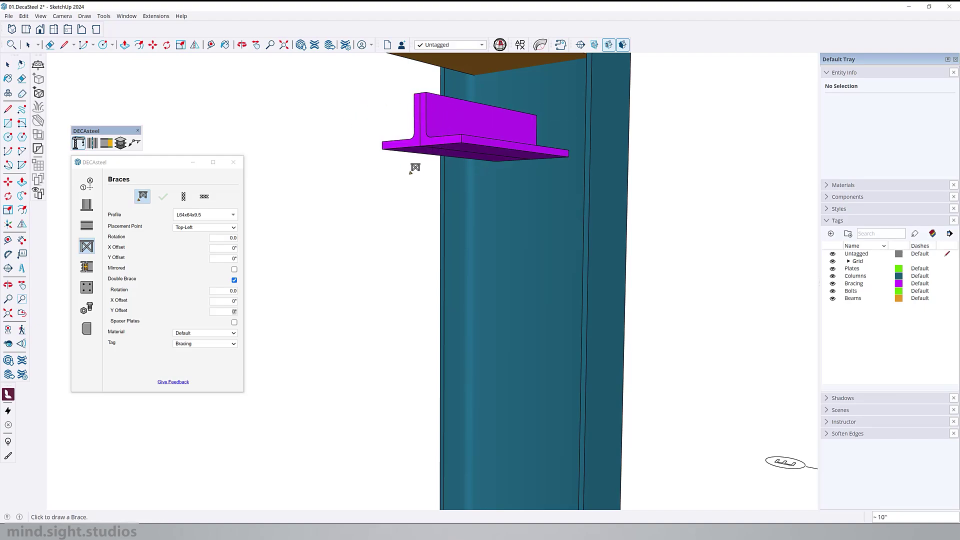
{"action": "key", "text": "ctrl+z"}
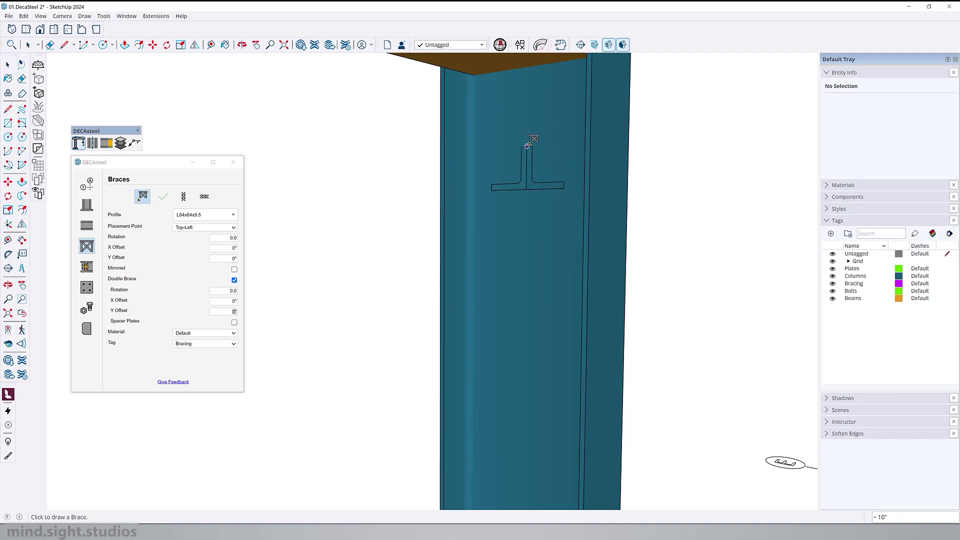
- Enable spacer plates for the double brace with a Welded connection, 3" length, 3" width and 1' 8" maximum spacing
{"action": "left_click", "coordinate": [234, 322]}
{"action": "left_click", "coordinate": [219, 346]}
{"action": "left_click", "coordinate": [219, 348]}
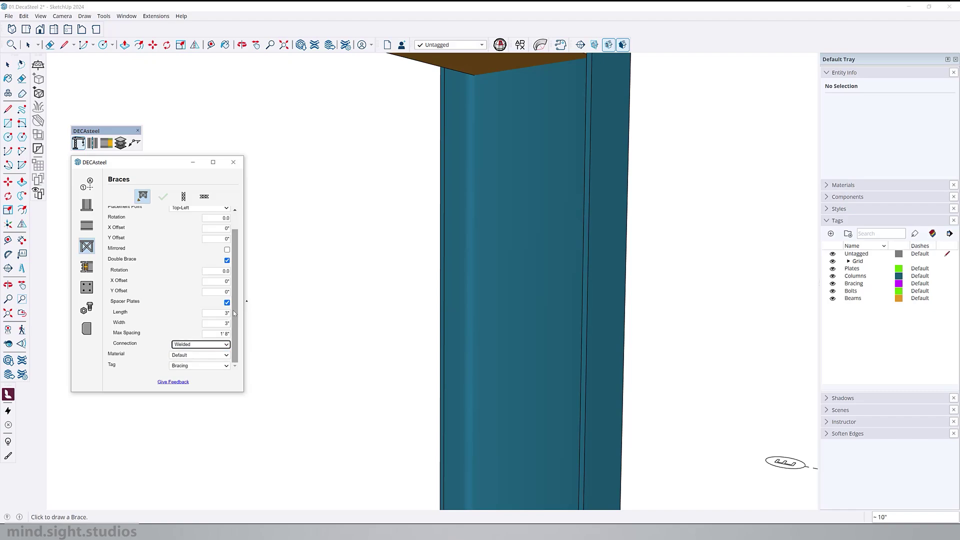
{"action": "left_click", "coordinate": [217, 313]}
{"action": "left_click", "coordinate": [215, 326]}
{"action": "left_click", "coordinate": [216, 333]}
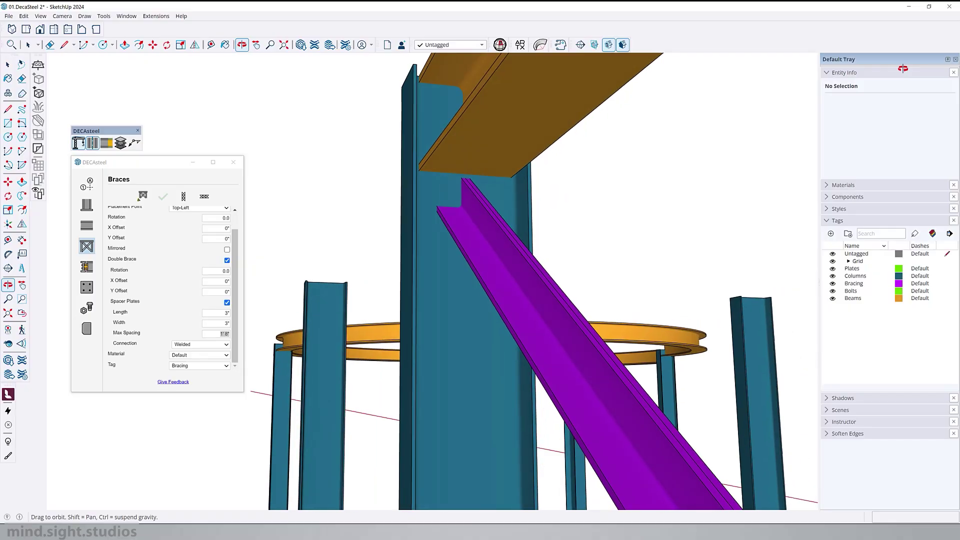
{"action": "middle_click_drag", "start_coordinate": [904, 69], "coordinate": [249, 9]}
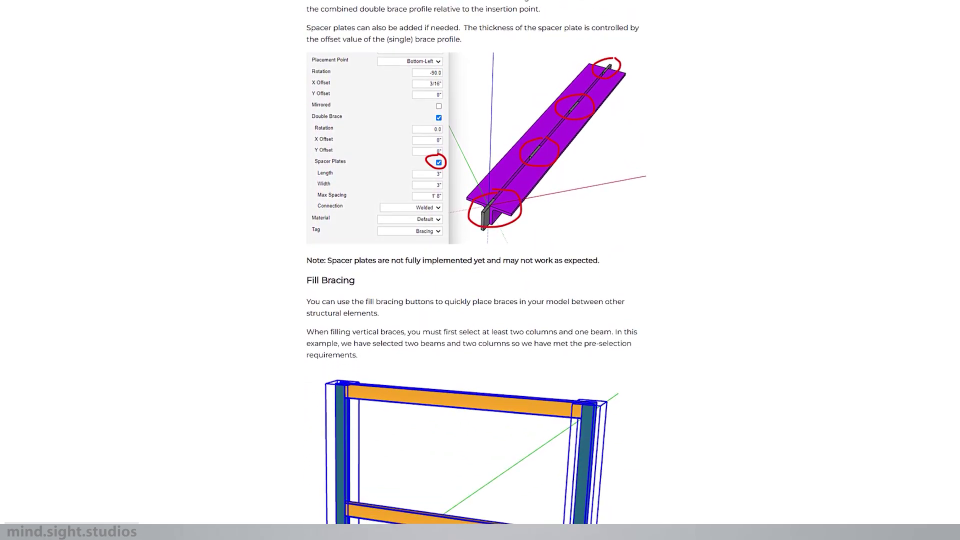
{"action": "left_click_drag", "start_coordinate": [303, 264], "coordinate": [652, 261]}
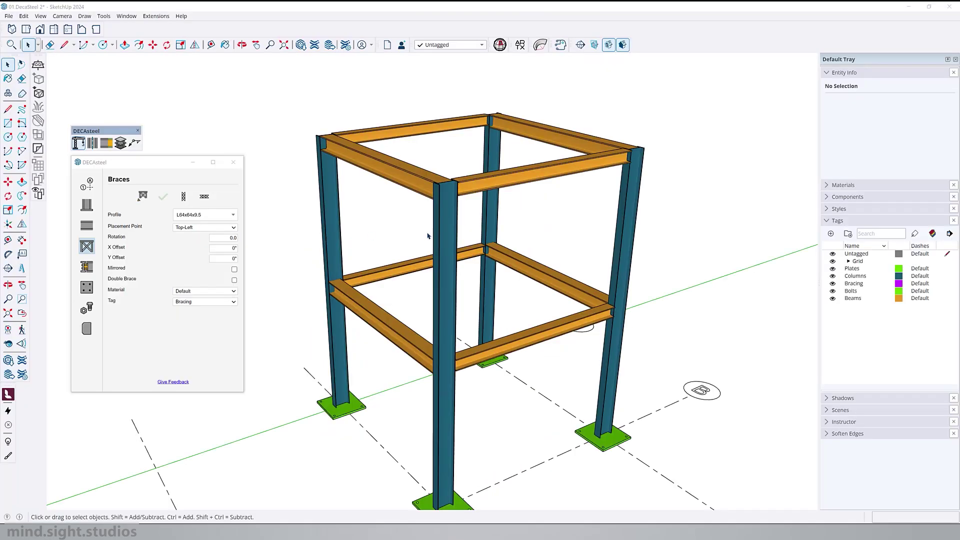
- Select the two columns and two beams on one side of the frame and start filling them with vertical bracing
{"action": "middle_click_drag", "start_coordinate": [478, 242], "coordinate": [422, 242]}
{"action": "scroll", "coordinate": [422, 242], "scroll_direction": "down", "scroll_amount": 1}
{"action": "left_click_drag", "start_coordinate": [303, 77], "coordinate": [482, 502]}
{"action": "scroll", "coordinate": [444, 292], "scroll_direction": "up", "scroll_amount": 1}
{"action": "middle_click_drag", "start_coordinate": [431, 256], "coordinate": [374, 218]}
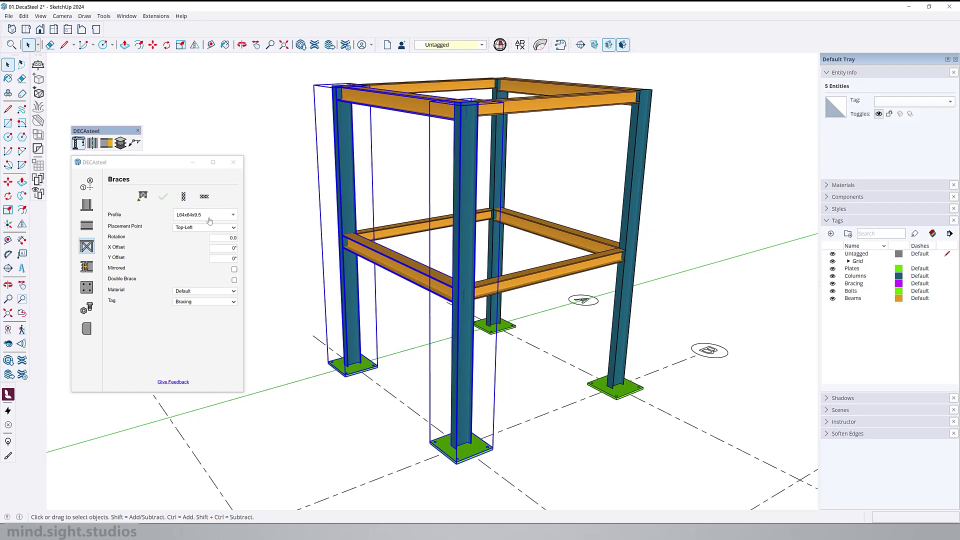
{"action": "left_click", "coordinate": [184, 198]}
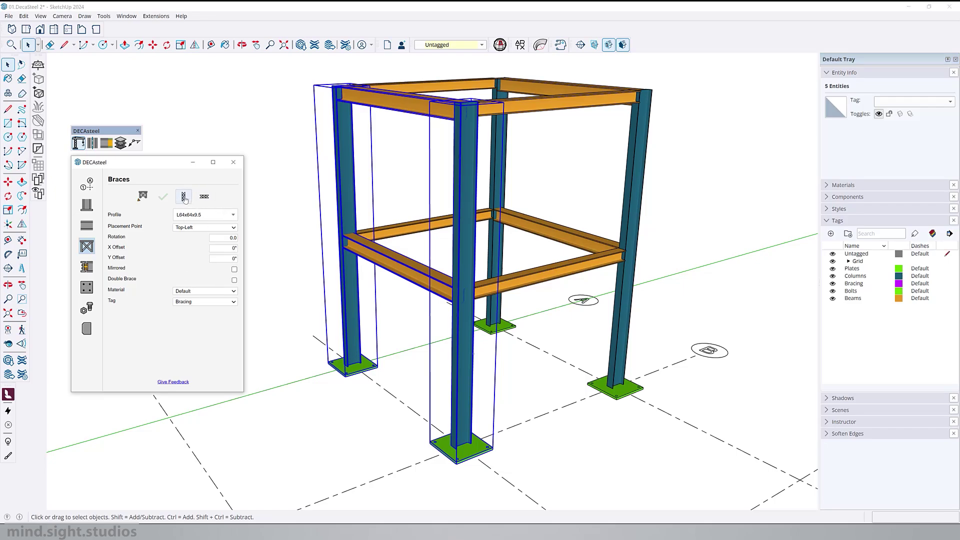
- Try the Single Brace Repeat-1 layout for the vertical fill bracing between the selected columns
{"action": "scroll", "coordinate": [337, 222], "scroll_direction": "up", "scroll_amount": 3}
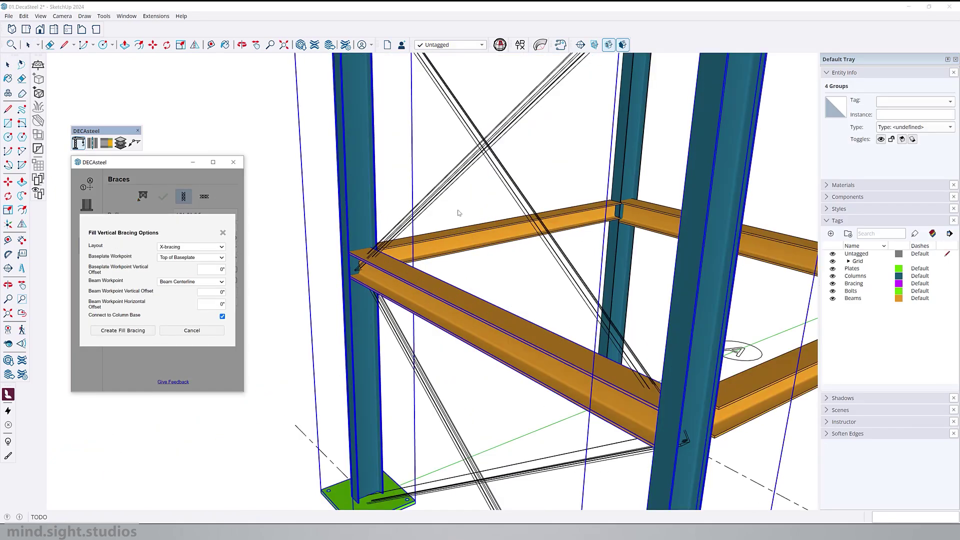
{"action": "middle_click_drag", "start_coordinate": [502, 156], "coordinate": [525, 129]}
{"action": "scroll", "coordinate": [525, 129], "scroll_direction": "down", "scroll_amount": 3}
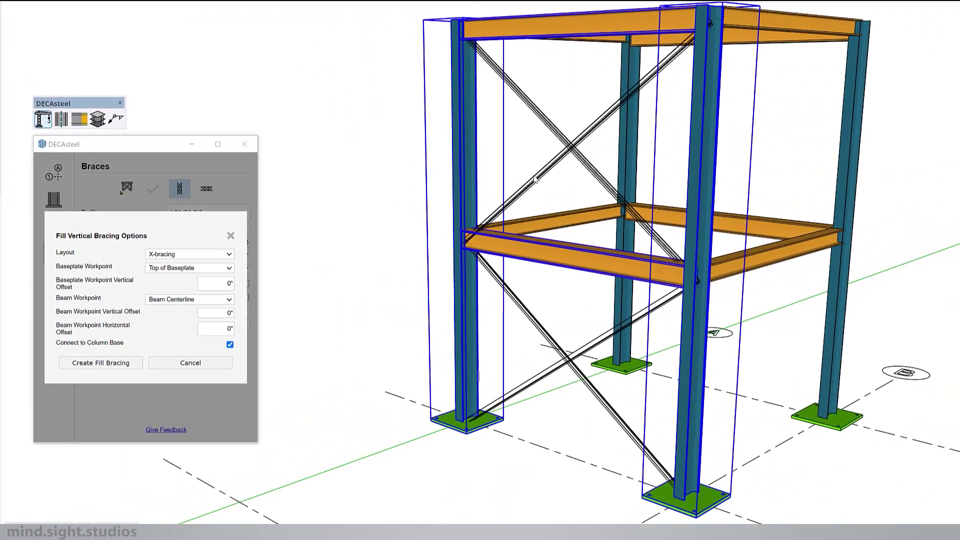
{"action": "scroll", "coordinate": [470, 244], "scroll_direction": "up", "scroll_amount": 3}
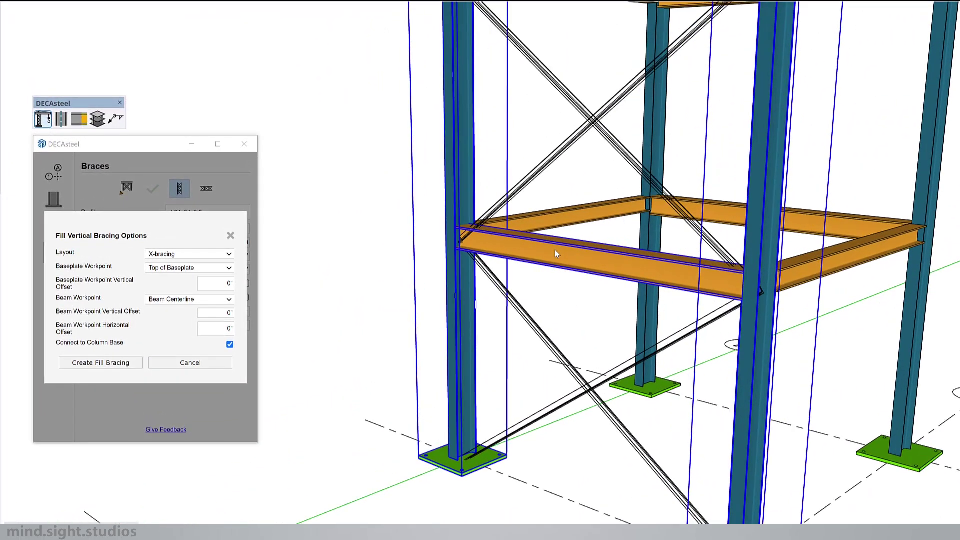
{"action": "left_click", "coordinate": [229, 255]}
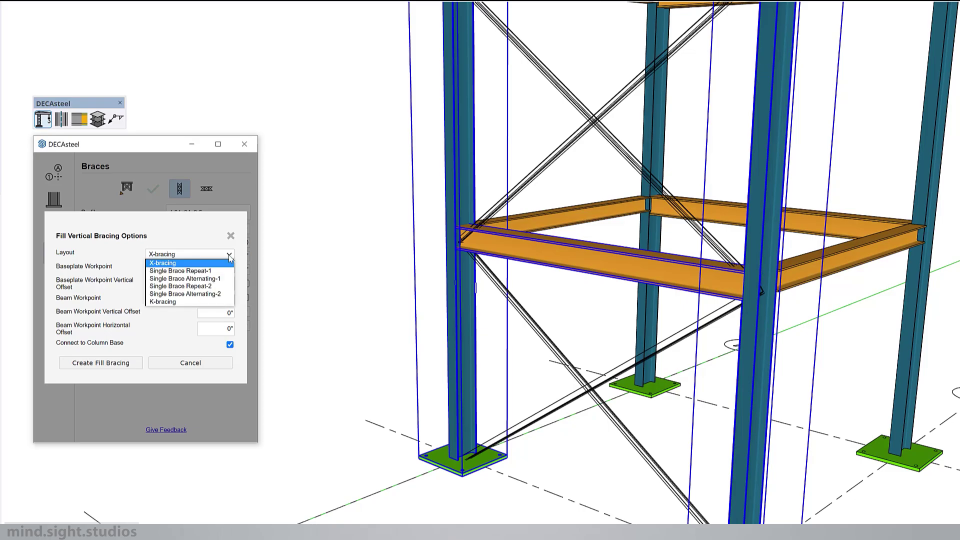
{"action": "left_click", "coordinate": [203, 271]}
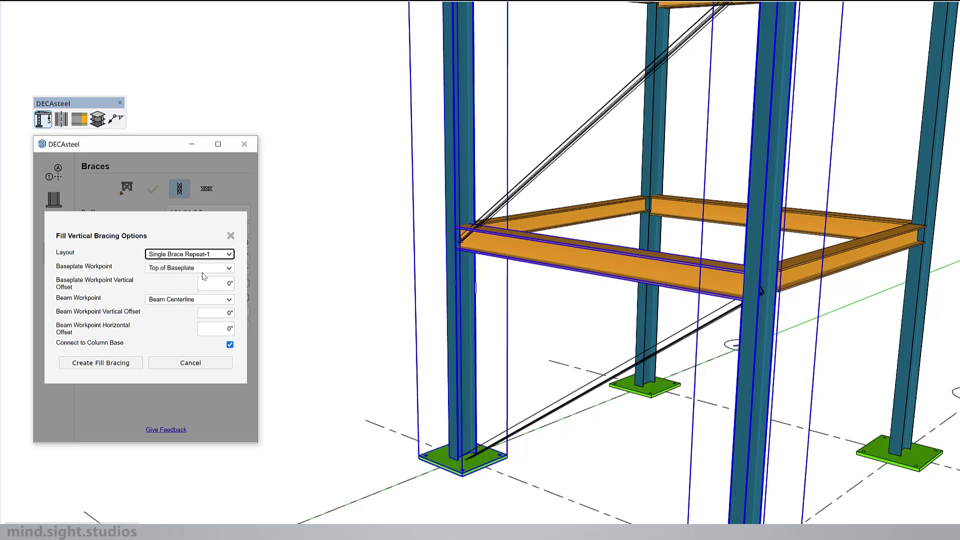
- Set the layout of the vertical fill bracing to Single Brace Alternating-1
{"action": "scroll", "coordinate": [611, 254], "scroll_direction": "down", "scroll_amount": 2}
{"action": "scroll", "coordinate": [764, 24], "scroll_direction": "up", "scroll_amount": 1}
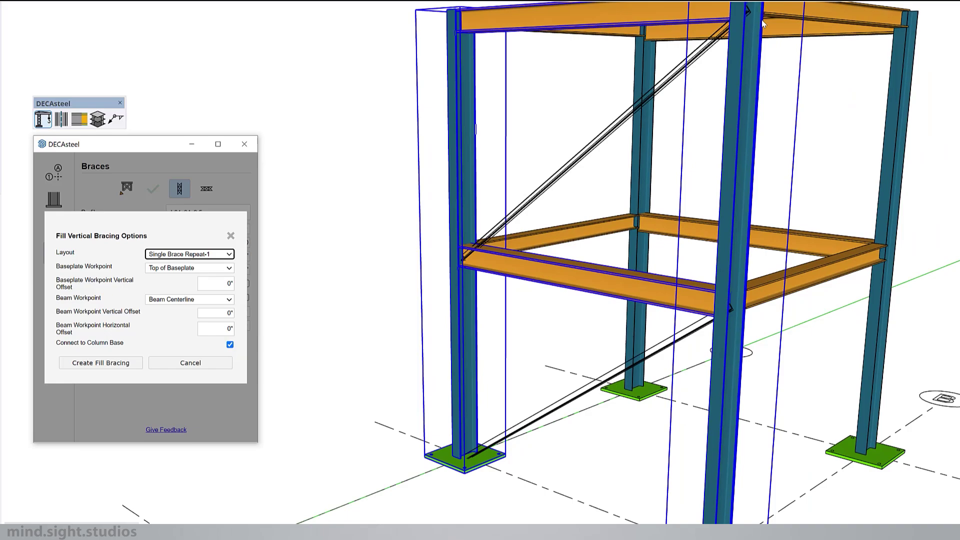
{"action": "left_click", "coordinate": [229, 255]}
{"action": "left_click", "coordinate": [197, 282]}
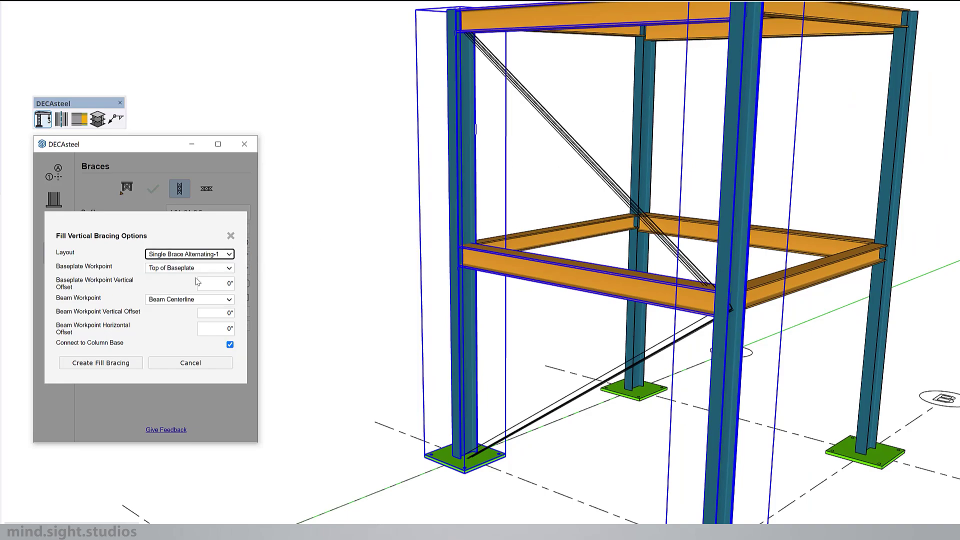
- Try the Single Brace Repeat-2 layout and the next alternative for the vertical fill bracing between the selected columns
{"action": "left_click", "coordinate": [219, 253]}
{"action": "left_click", "coordinate": [205, 287]}
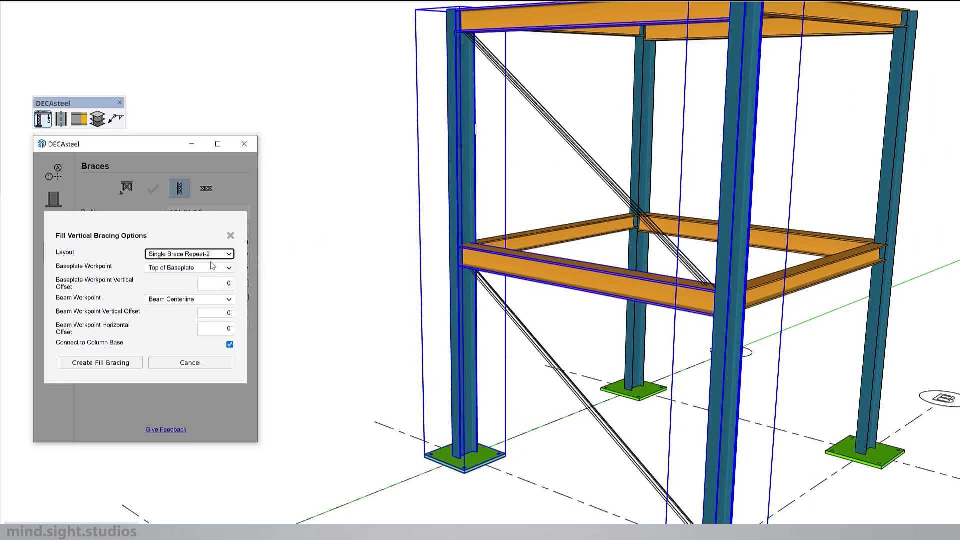
{"action": "left_click", "coordinate": [210, 255]}
{"action": "left_click", "coordinate": [201, 295]}
- Set the vertical fill layout to X-bracing and create the bracing in both bays between the selected columns
{"action": "left_click", "coordinate": [208, 255]}
{"action": "left_click", "coordinate": [189, 307]}
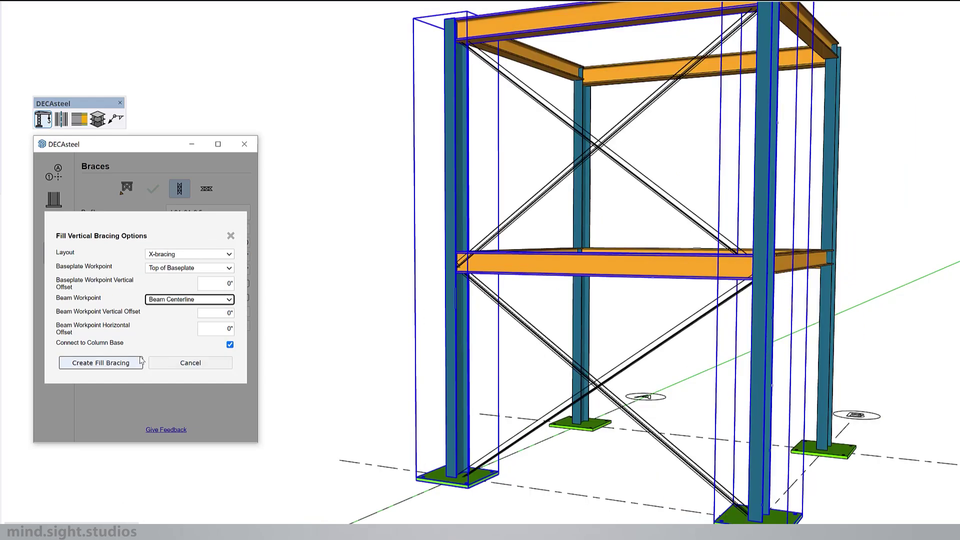
{"action": "left_click", "coordinate": [139, 361]}
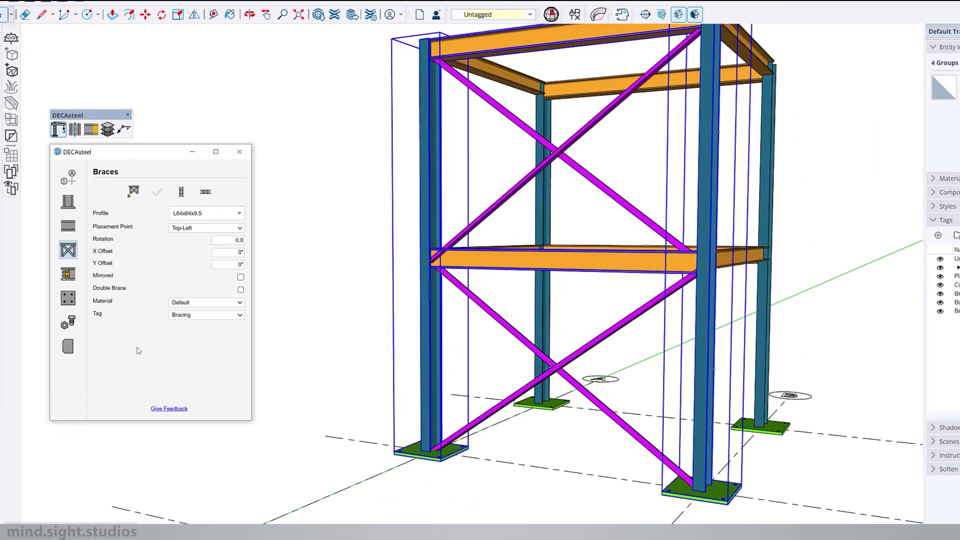
- Select the two opposite top side beams and fill the space between them with horizontal X-bracing at Beam Centerline
{"action": "middle_click_drag", "start_coordinate": [653, 266], "coordinate": [587, 273]}
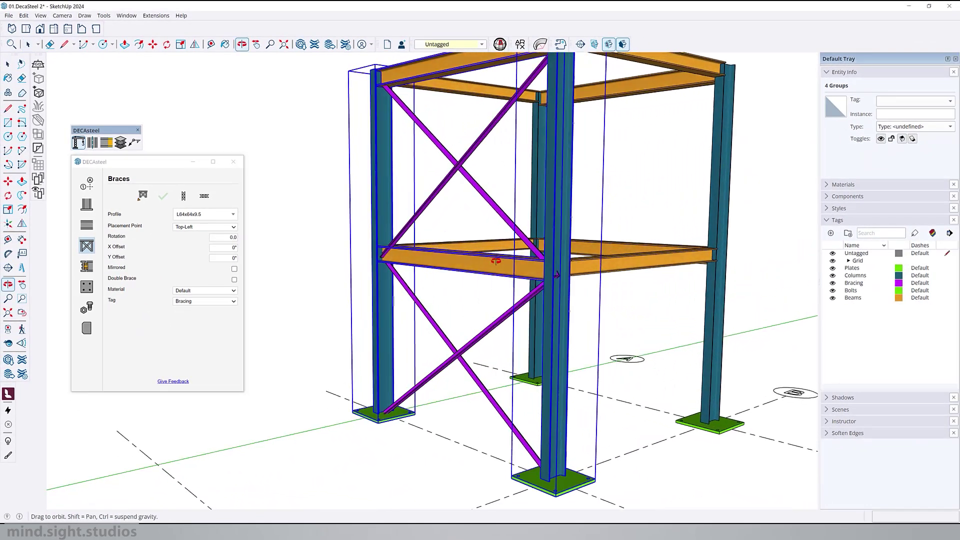
{"action": "left_click_drag", "start_coordinate": [496, 261], "coordinate": [255, 319]}
{"action": "middle_click_drag", "start_coordinate": [256, 319], "coordinate": [665, 314]}
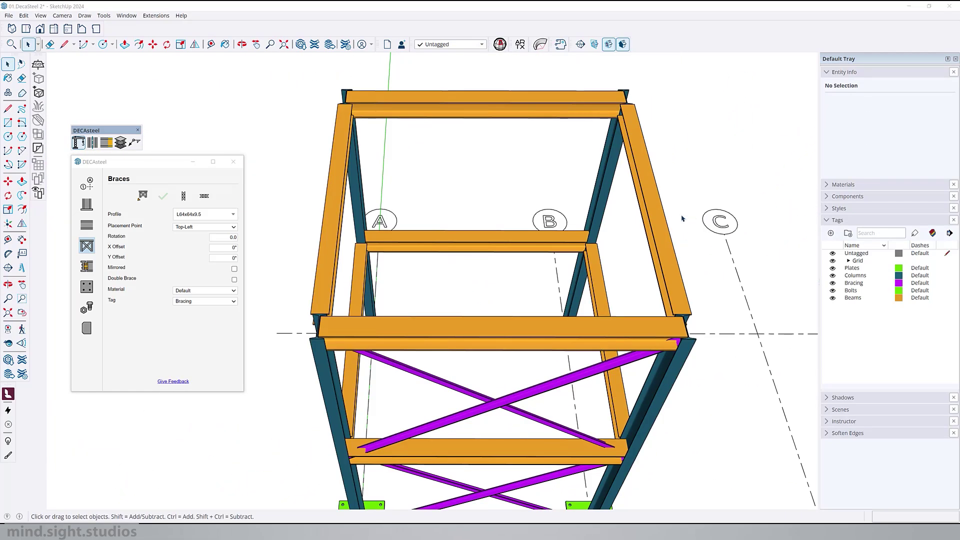
{"action": "left_click", "coordinate": [653, 206]}
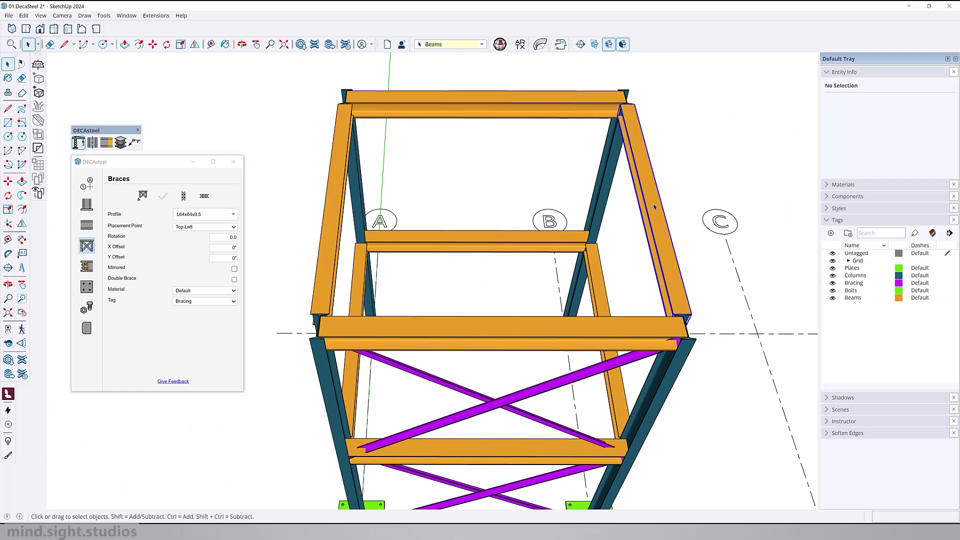
{"action": "left_click", "coordinate": [331, 199], "text": "ctrl"}
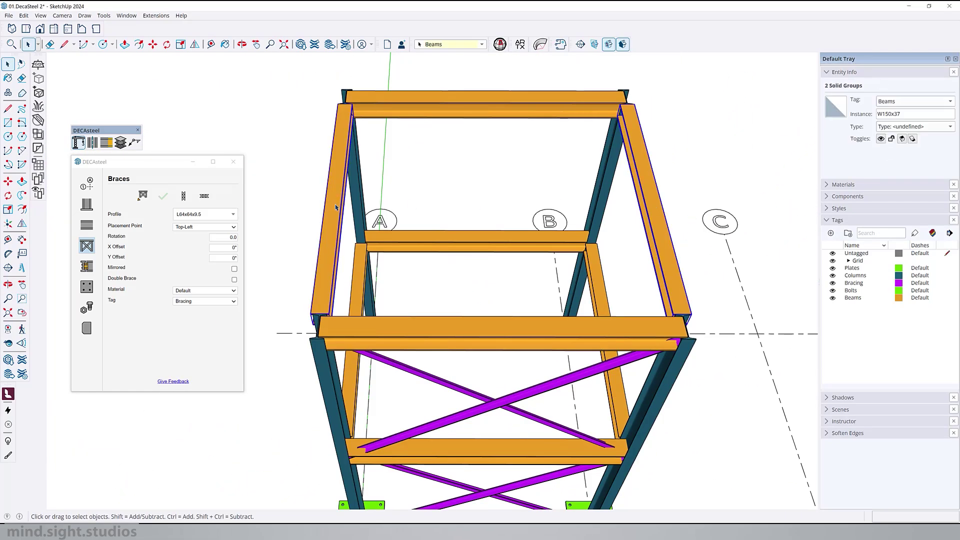
{"action": "left_click", "coordinate": [204, 198]}
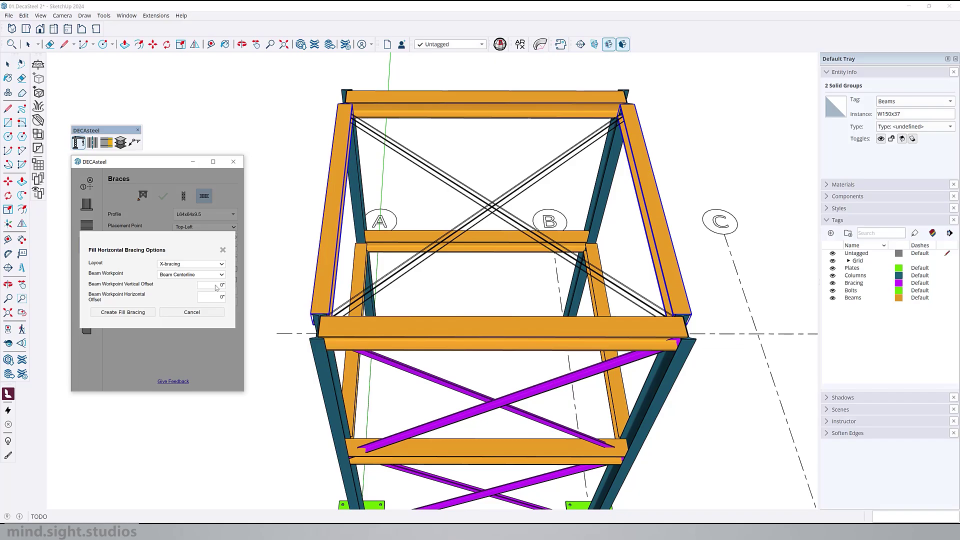
{"action": "left_click", "coordinate": [124, 313]}
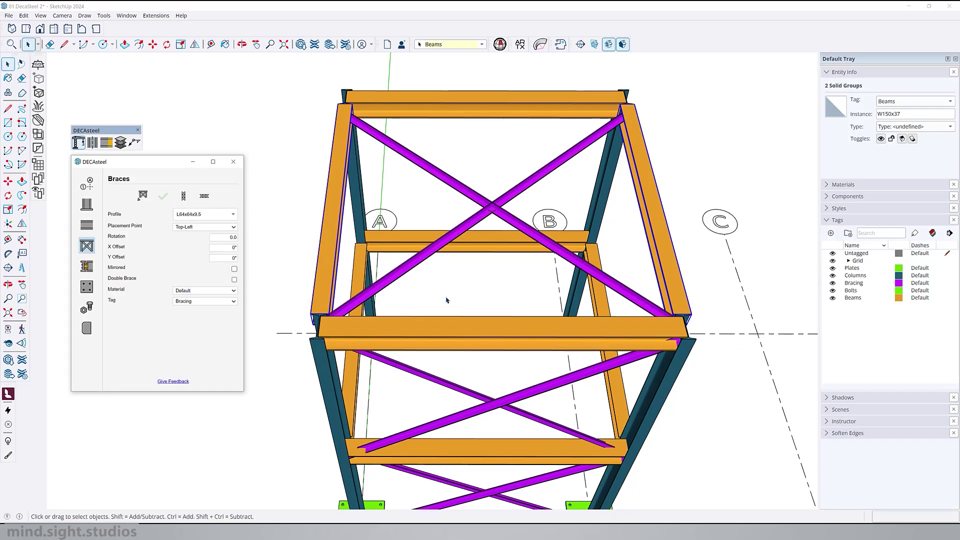
{"action": "middle_click_drag", "start_coordinate": [342, 338], "coordinate": [558, 92]}
{"action": "scroll", "coordinate": [558, 93], "scroll_direction": "down", "scroll_amount": 3}
{"action": "middle_click_drag", "start_coordinate": [499, 165], "coordinate": [485, 172]}
{"action": "left_click_drag", "start_coordinate": [349, 85], "coordinate": [455, 431]}
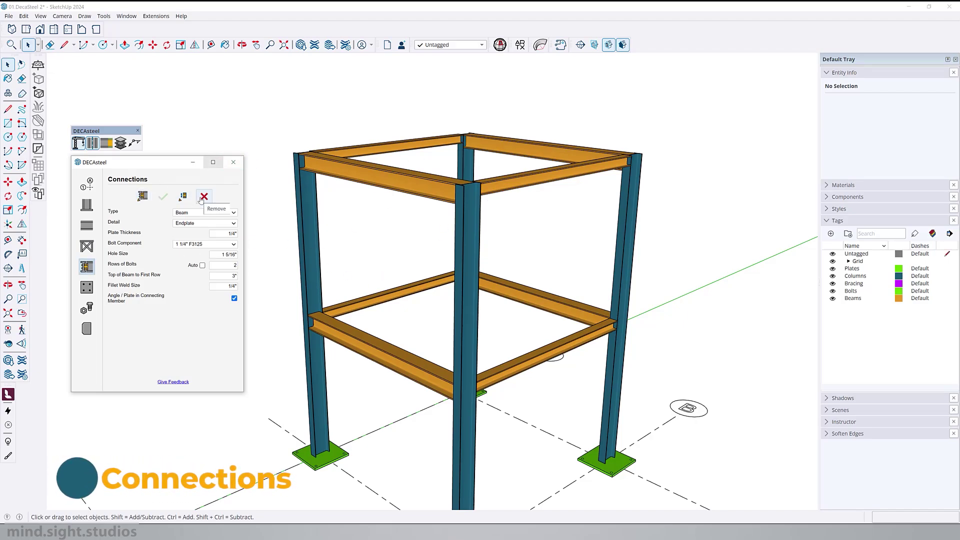
- Configure a Beam connection with the Endplate detail and no bolt component
{"action": "left_click", "coordinate": [209, 244]}
{"action": "left_click", "coordinate": [209, 250]}
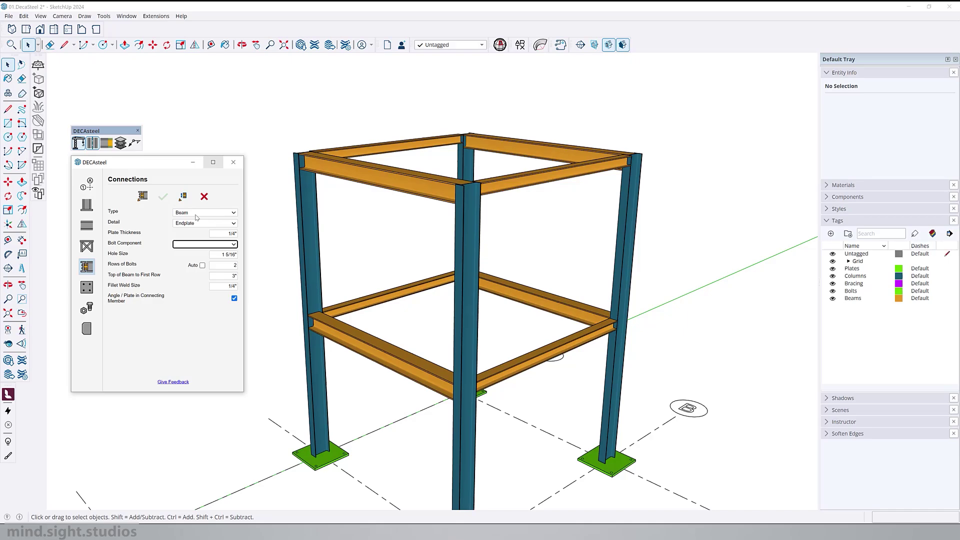
{"action": "scroll", "coordinate": [311, 334], "scroll_direction": "up", "scroll_amount": 10}
{"action": "middle_click_drag", "start_coordinate": [350, 273], "coordinate": [355, 154]}
{"action": "middle_click_drag", "start_coordinate": [400, 225], "coordinate": [415, 238]}
{"action": "left_click", "coordinate": [217, 215]}
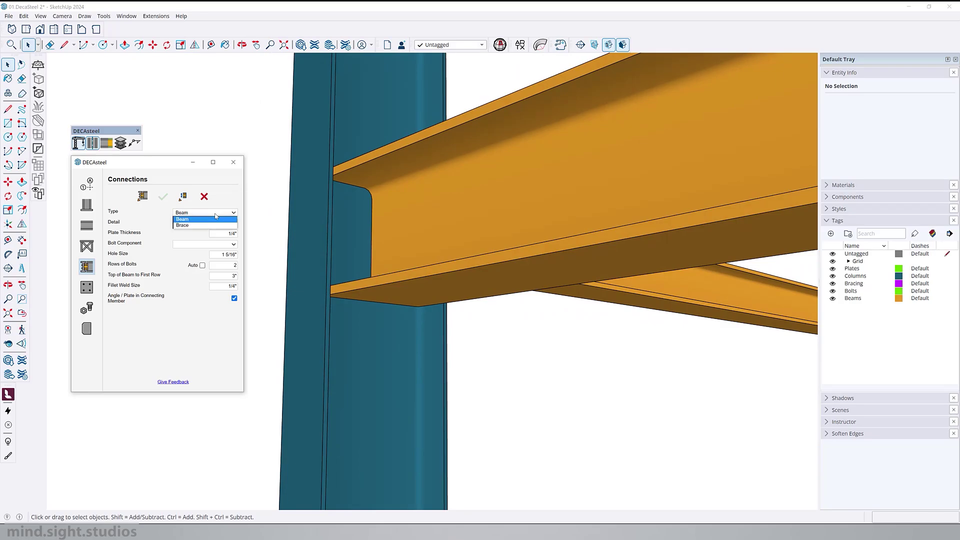
{"action": "left_click", "coordinate": [206, 220]}
{"action": "left_click", "coordinate": [204, 224]}
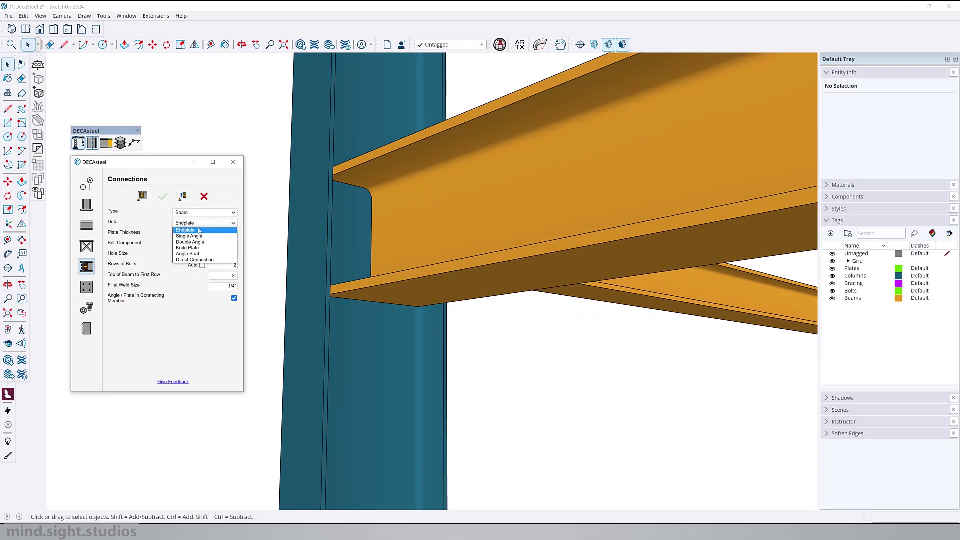
{"action": "left_click", "coordinate": [199, 232]}
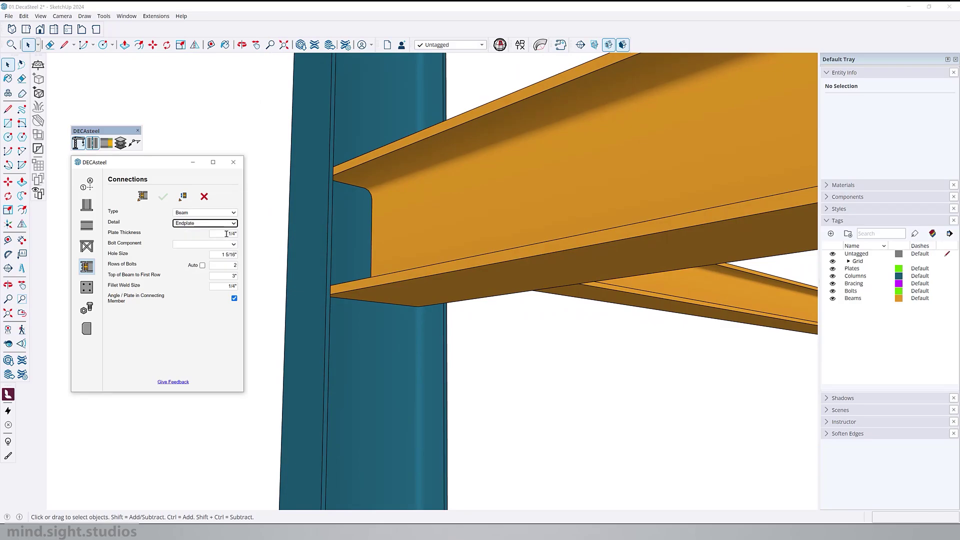
{"action": "left_click", "coordinate": [226, 233]}
- Place the endplate connection where the orange beam meets the column web
{"action": "left_click", "coordinate": [144, 197]}
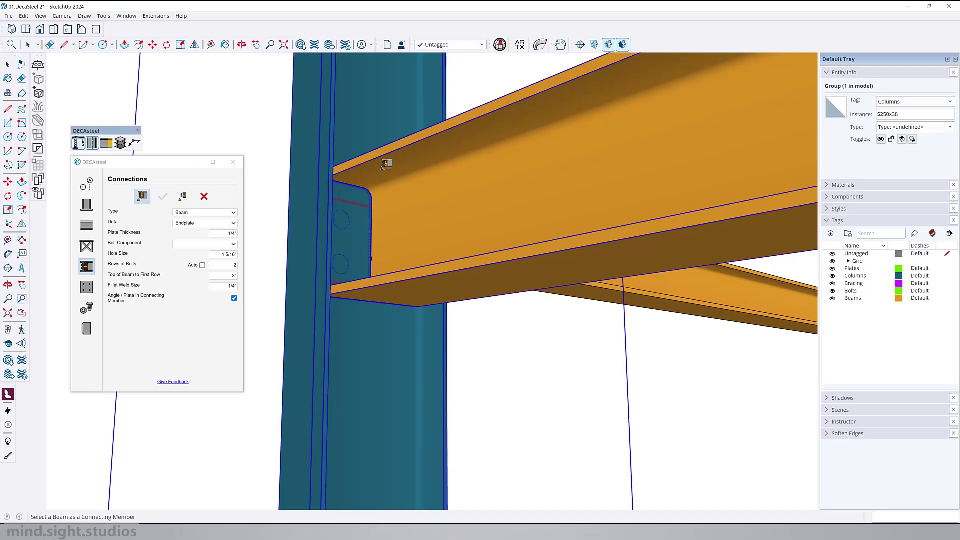
{"action": "middle_click_drag", "start_coordinate": [386, 164], "coordinate": [394, 191]}
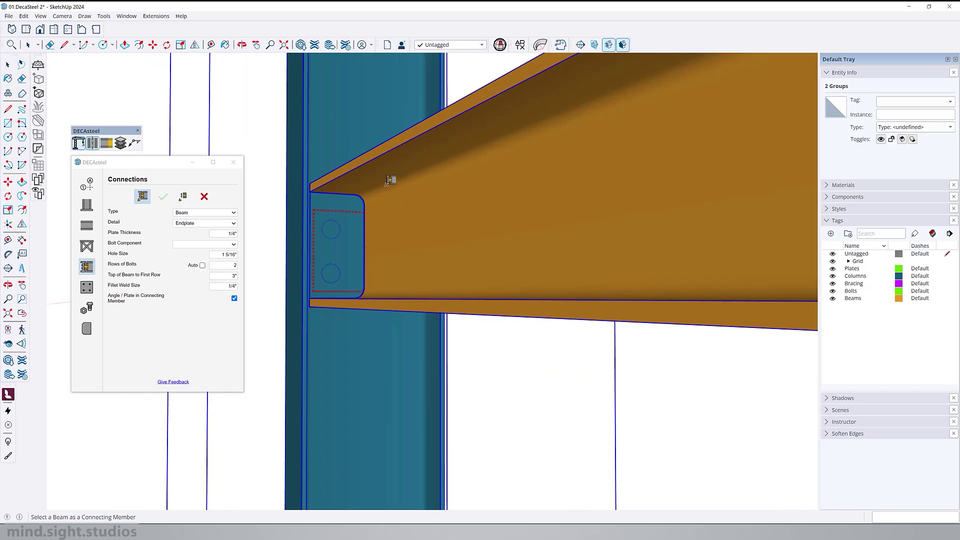
{"action": "left_click", "coordinate": [394, 170]}
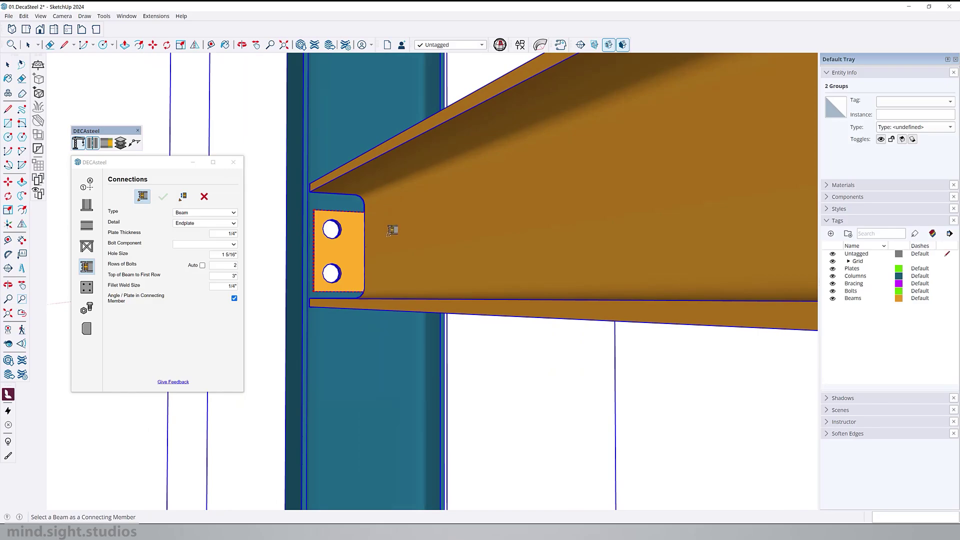
- Select the placed endplate connection for editing and set its plate thickness to 1/2"
{"action": "middle_click_drag", "start_coordinate": [393, 230], "coordinate": [332, 259]}
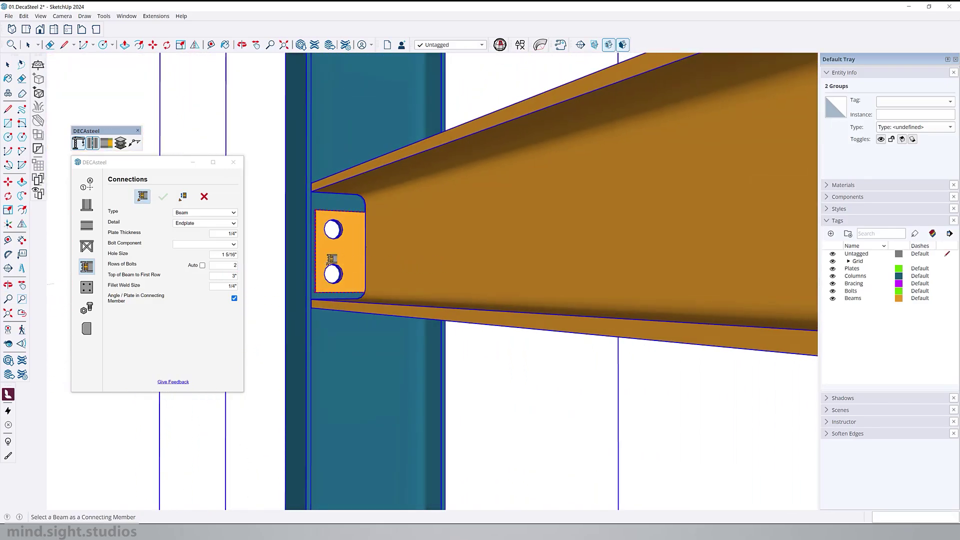
{"action": "scroll", "coordinate": [328, 264], "scroll_direction": "up", "scroll_amount": 2}
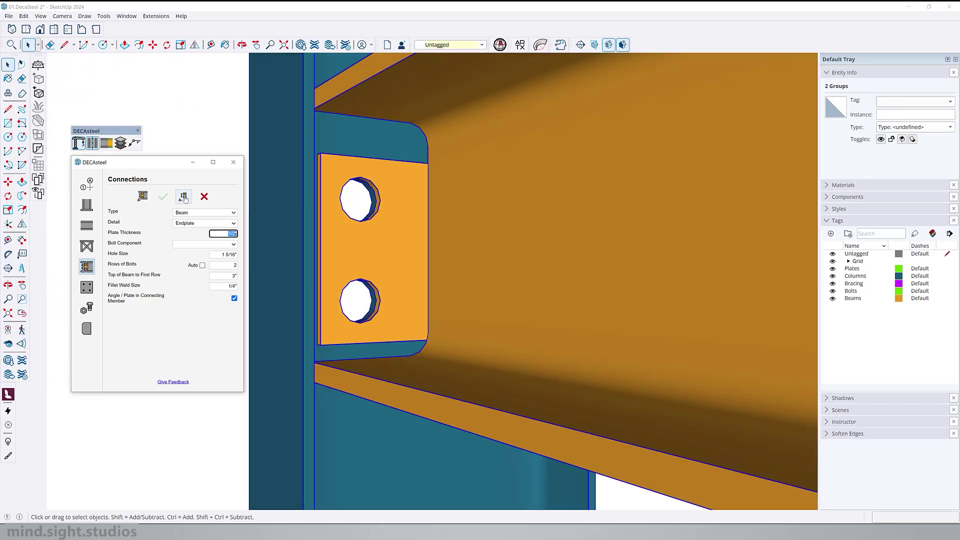
{"action": "left_click", "coordinate": [183, 196]}
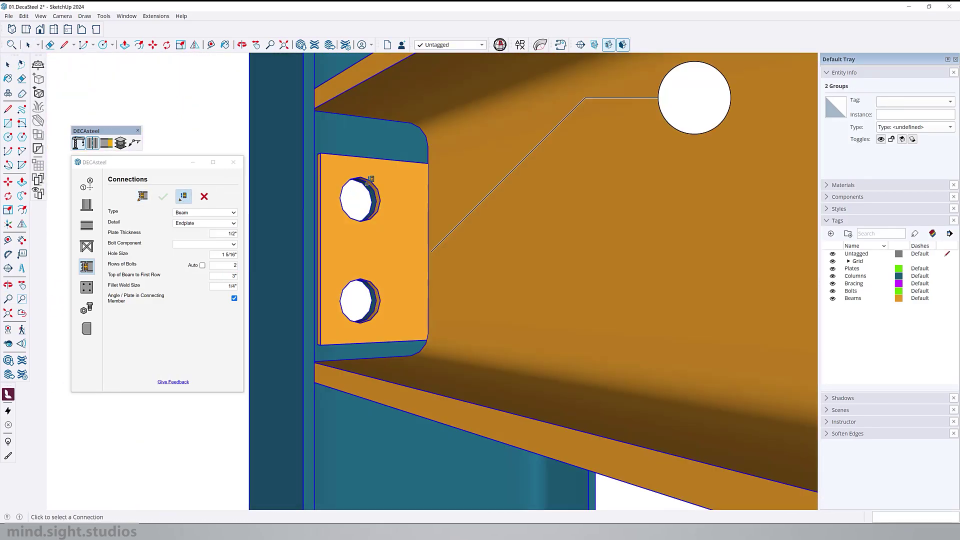
{"action": "scroll", "coordinate": [400, 274], "scroll_direction": "down", "scroll_amount": 3}
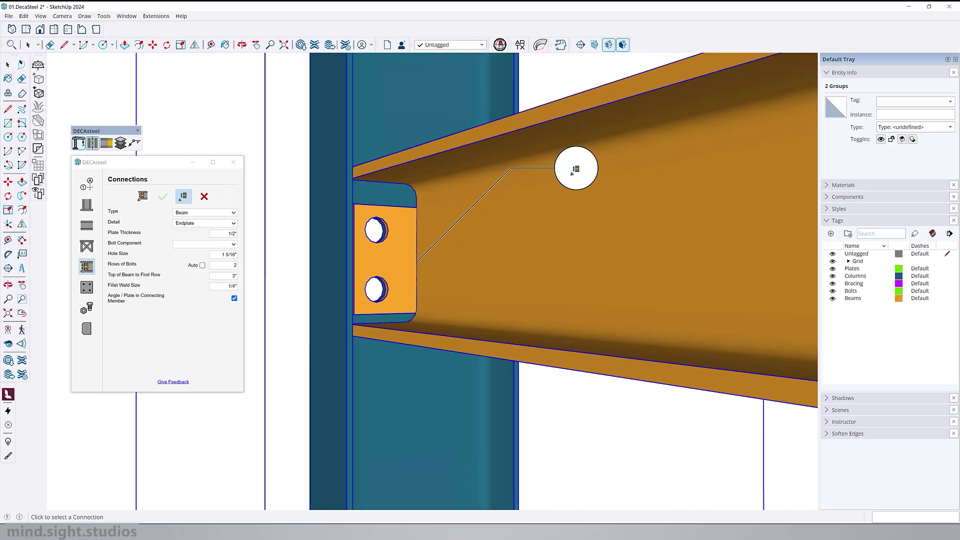
{"action": "left_click", "coordinate": [582, 167]}
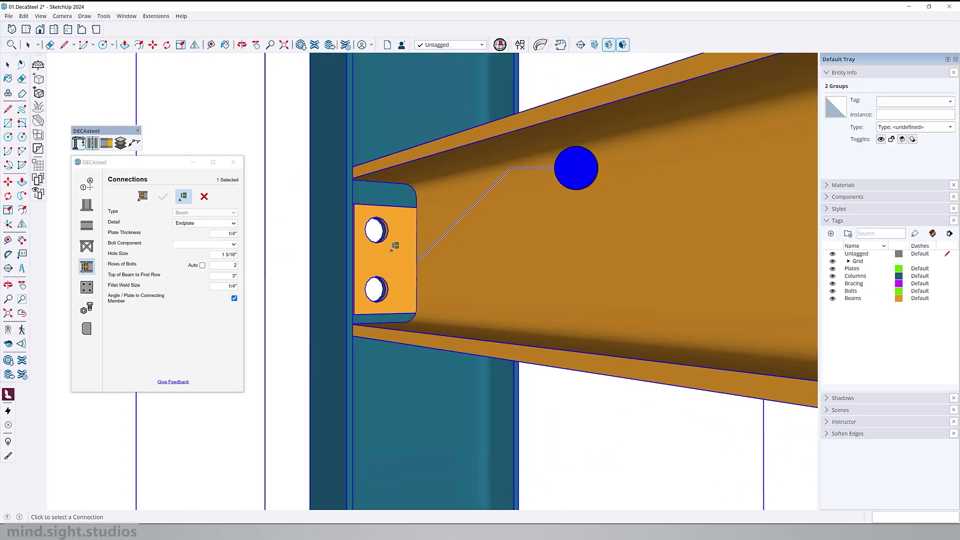
{"action": "left_click", "coordinate": [232, 233]}
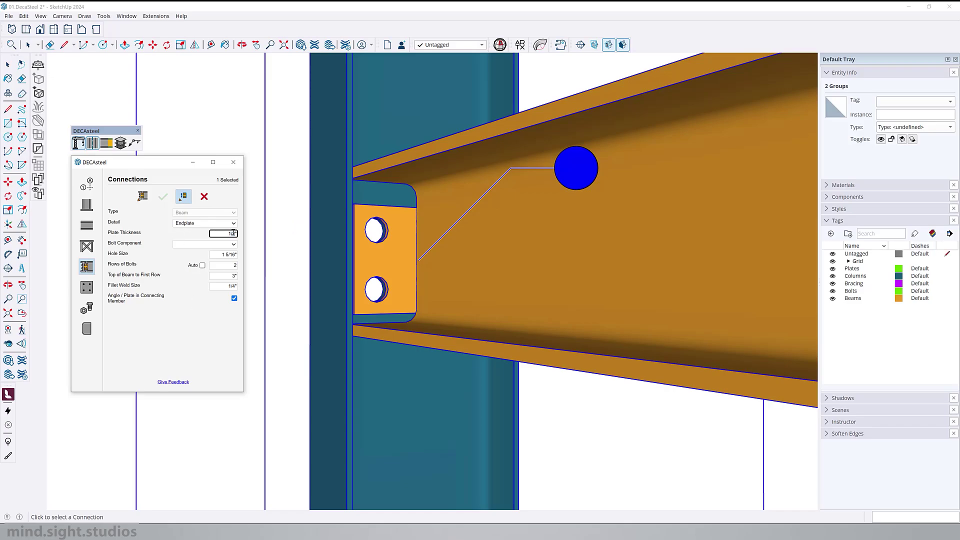
{"action": "left_click", "coordinate": [234, 257]}
{"action": "left_click", "coordinate": [164, 198]}
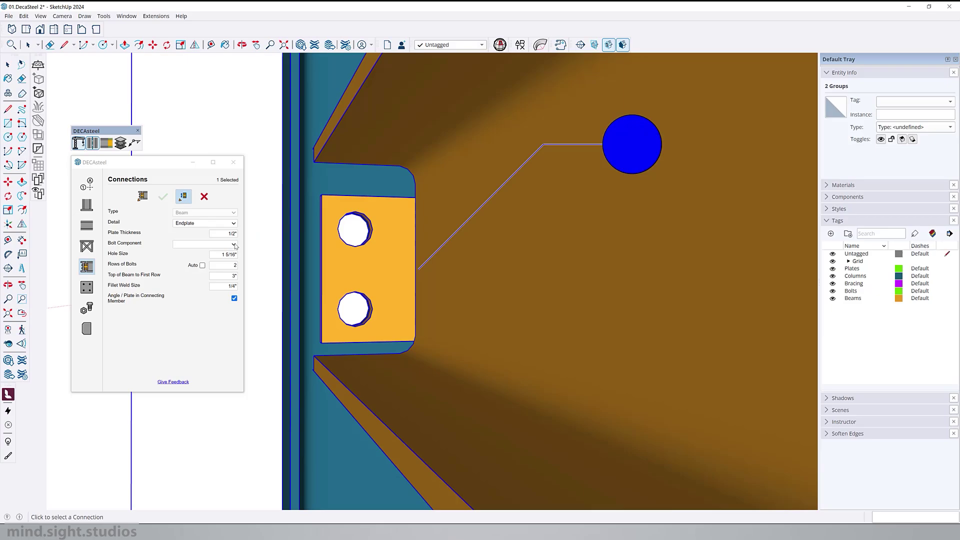
- Give the endplate connection 1 1/4" F3125 bolts, with the first row 2 1/2" from the top of the beam
{"action": "left_click", "coordinate": [234, 245]}
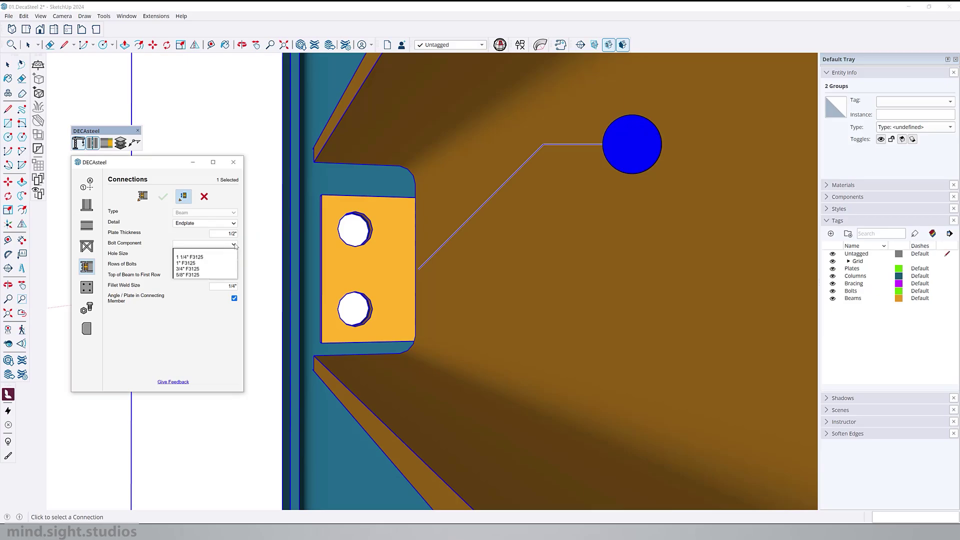
{"action": "left_click", "coordinate": [206, 258]}
{"action": "left_click", "coordinate": [164, 198]}
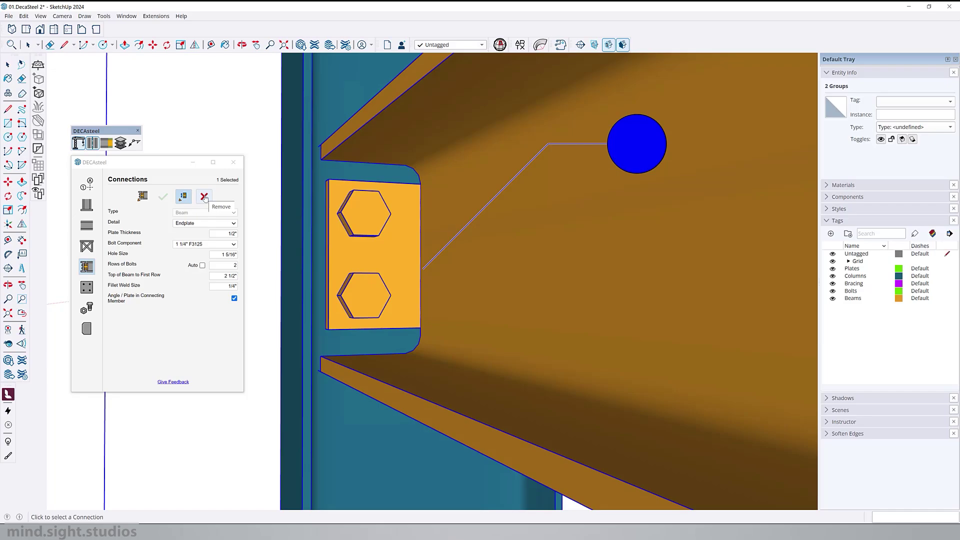
- Select the bolted endplate connection and remove it from the beam-to-column joint
{"action": "left_click", "coordinate": [186, 198]}
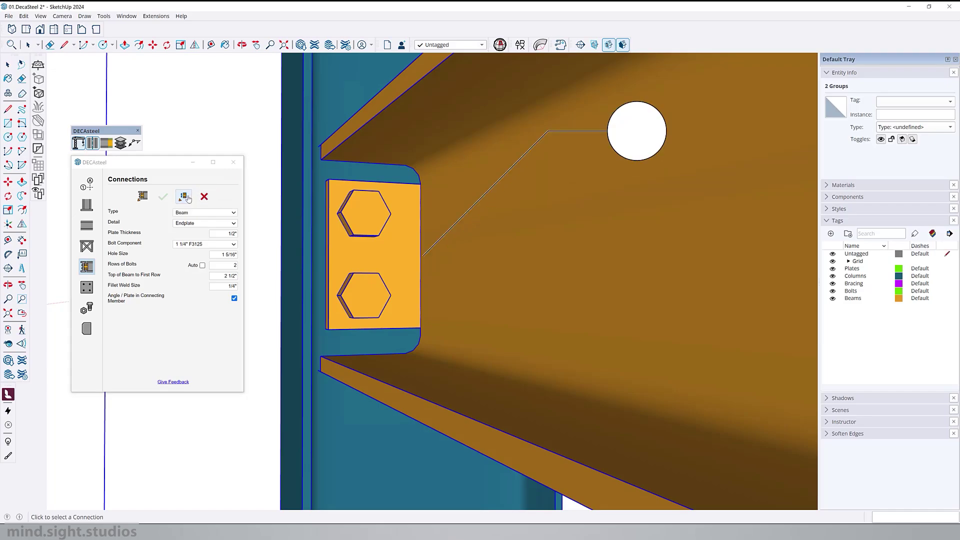
{"action": "left_click", "coordinate": [651, 143]}
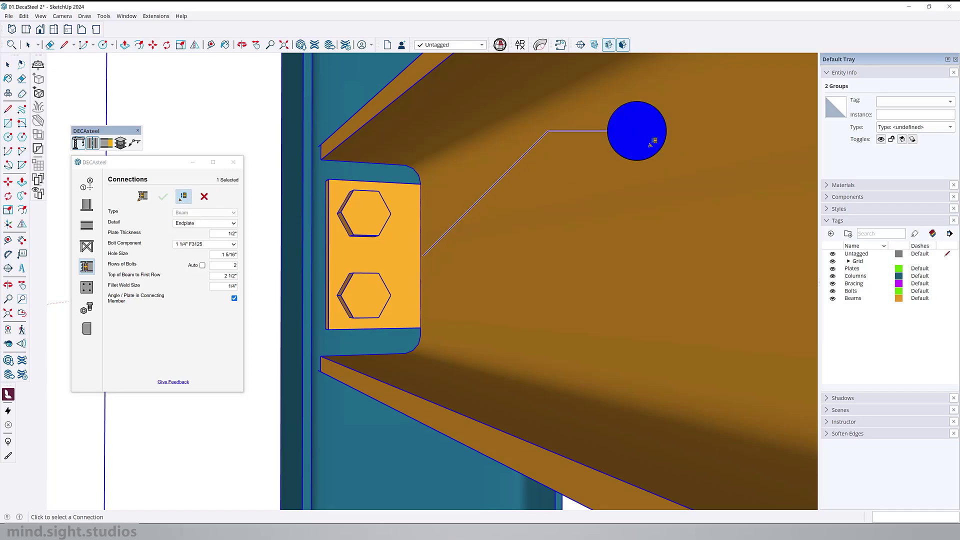
{"action": "left_click", "coordinate": [205, 197]}
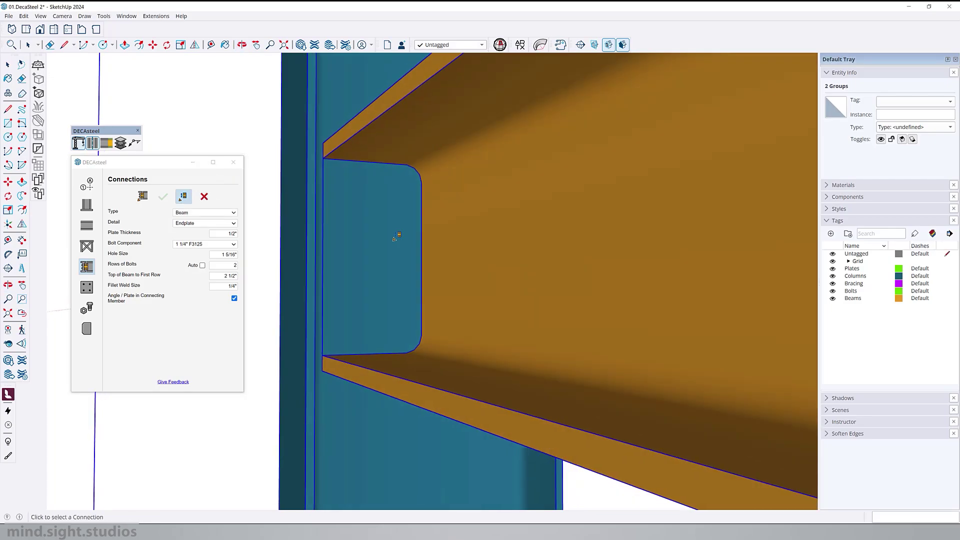
- Apply the Double Angle detail to the beam-to-column connection, and finally change its detail to Angle Seat
{"action": "left_click", "coordinate": [164, 198]}
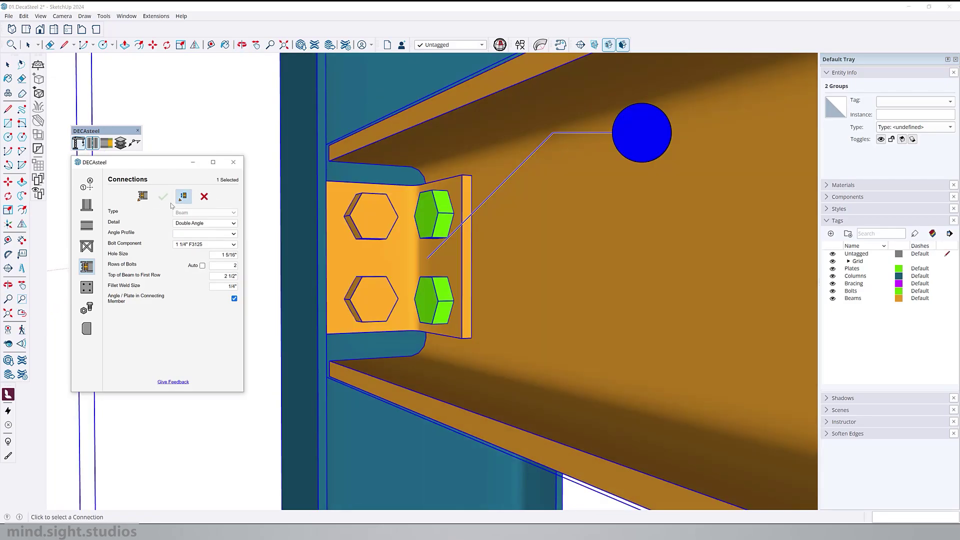
{"action": "middle_click_drag", "start_coordinate": [438, 272], "coordinate": [438, 249]}
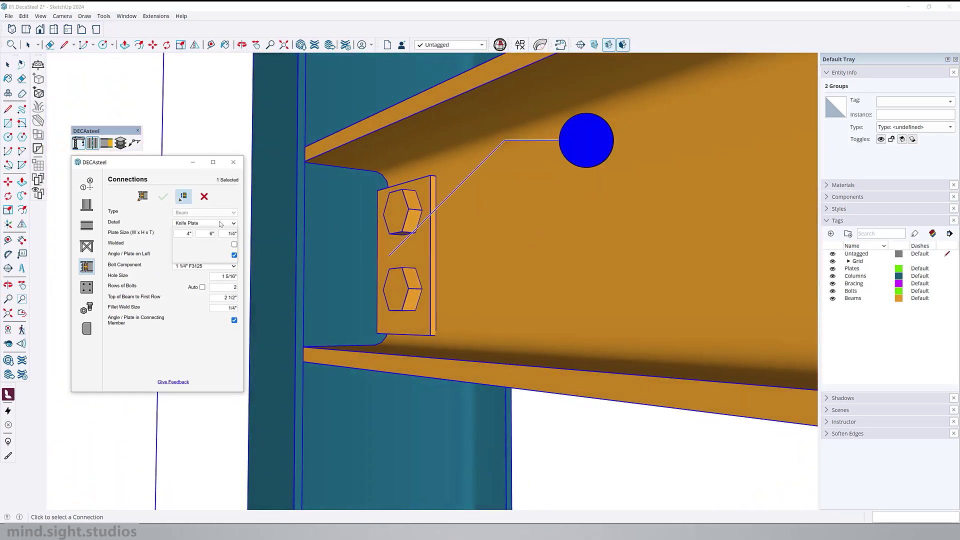
{"action": "left_click", "coordinate": [205, 223]}
{"action": "left_click", "coordinate": [200, 253]}
{"action": "left_click", "coordinate": [163, 197]}
- Join the two meeting beams with a Double Angle connection using three rows of 3/4" F3125 bolts, first row 2" from the beam top
{"action": "middle_click_drag", "start_coordinate": [457, 290], "coordinate": [456, 332]}
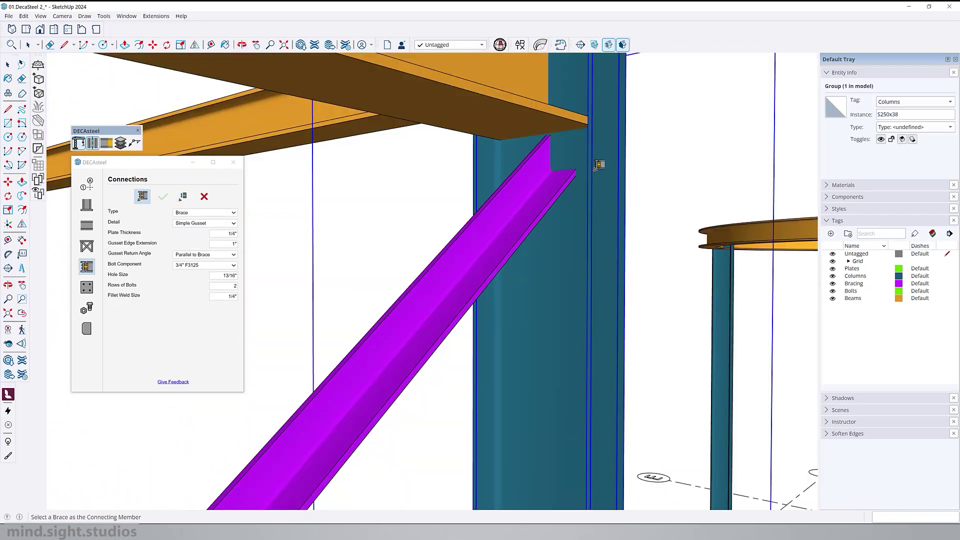
{"action": "mouse_move", "coordinate": [564, 154]}
{"action": "middle_mouse_down"}
{"action": "mouse_move", "coordinate": [714, 149]}
{"action": "mouse_move", "coordinate": [579, 142]}
{"action": "mouse_move", "coordinate": [554, 157]}
{"action": "middle_mouse_up"}
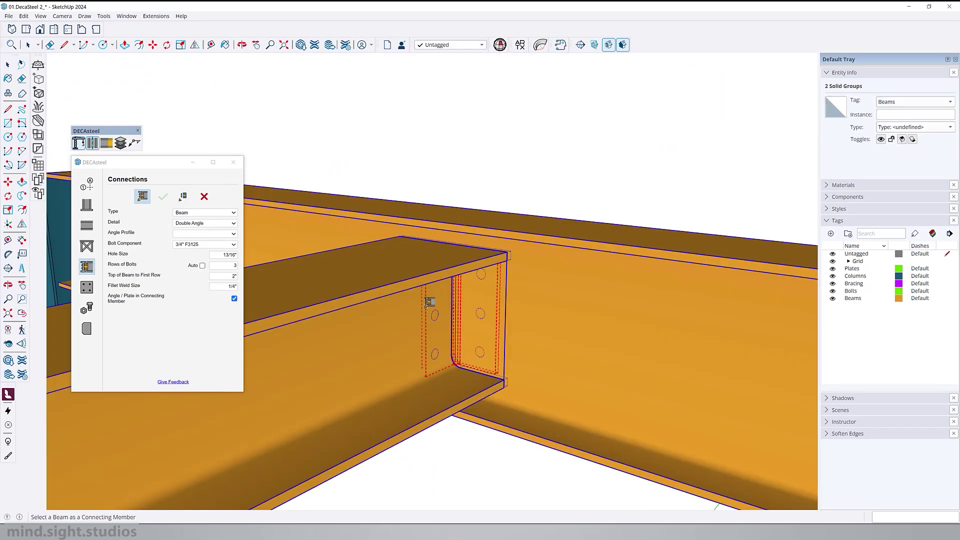
{"action": "left_click", "coordinate": [430, 302]}
{"action": "middle_click_drag", "start_coordinate": [429, 302], "coordinate": [838, 277]}
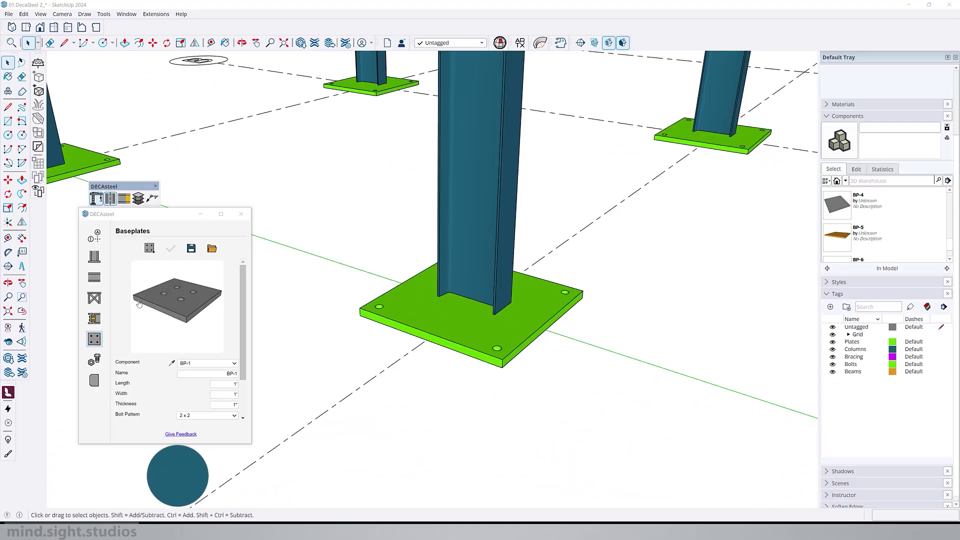
- Review the baseplate choices in the column settings and keep BP-4 as the column's baseplate
{"action": "left_click", "coordinate": [123, 260]}
{"action": "mouse_move", "coordinate": [243, 278]}
{"action": "left_mouse_down"}
{"action": "mouse_move", "coordinate": [246, 315]}
{"action": "mouse_move", "coordinate": [248, 288]}
{"action": "left_mouse_up"}
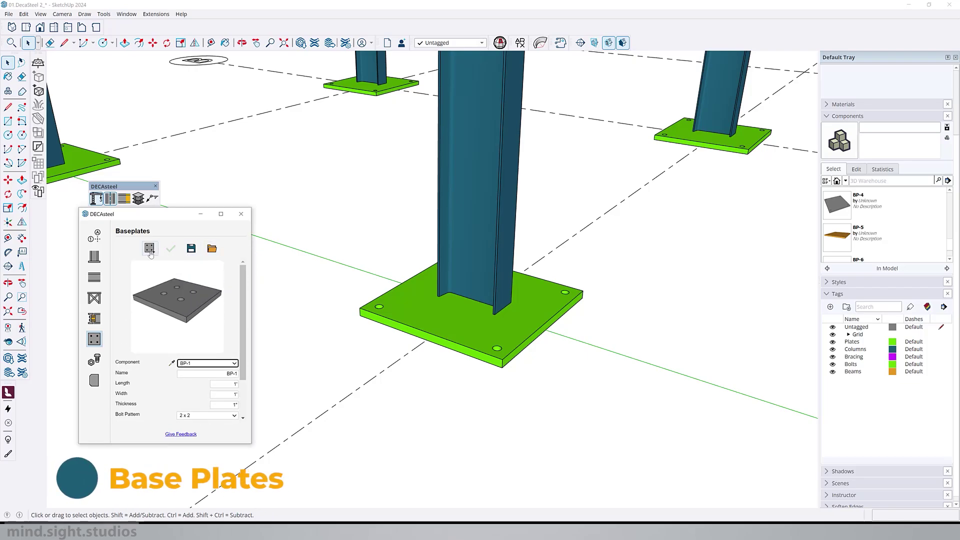
{"action": "left_click", "coordinate": [95, 257]}
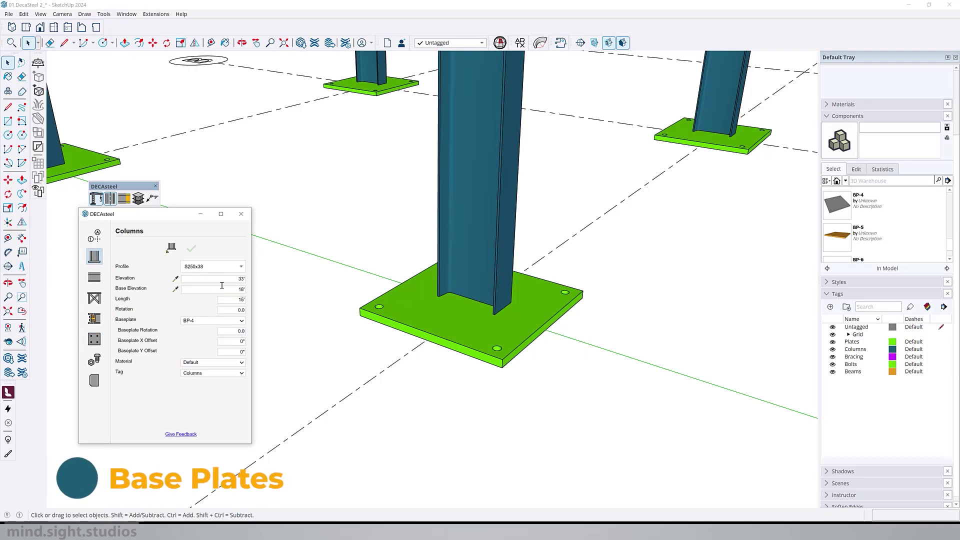
{"action": "left_click", "coordinate": [235, 321]}
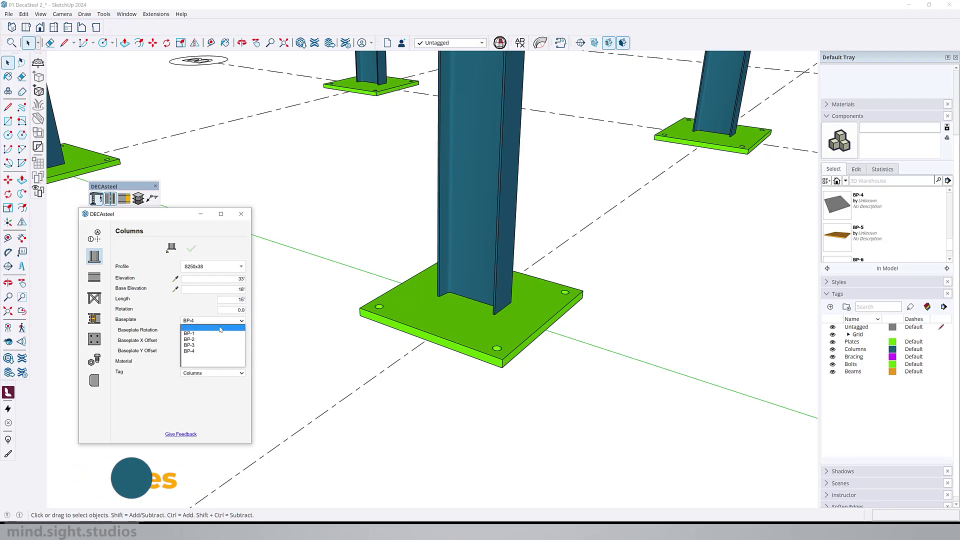
{"action": "left_click", "coordinate": [204, 351]}
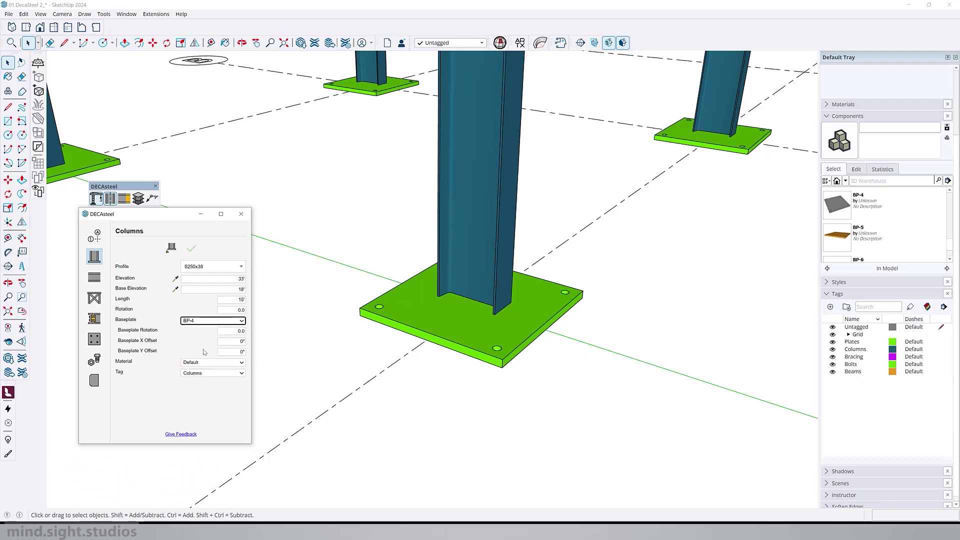
- Set the length of baseplate BP-4 to 6' and update the component across the model
{"action": "left_click", "coordinate": [94, 339]}
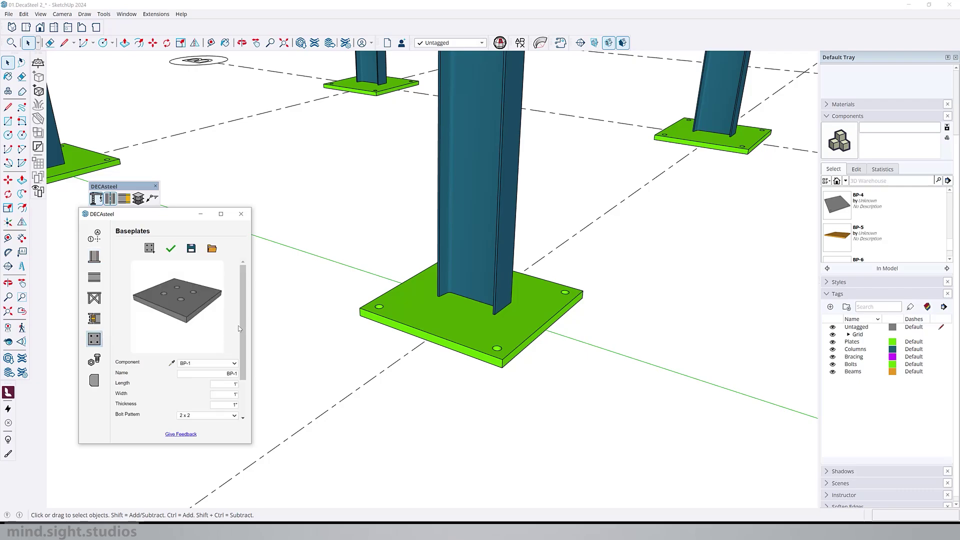
{"action": "scroll", "coordinate": [241, 328], "scroll_direction": "down", "scroll_amount": 2}
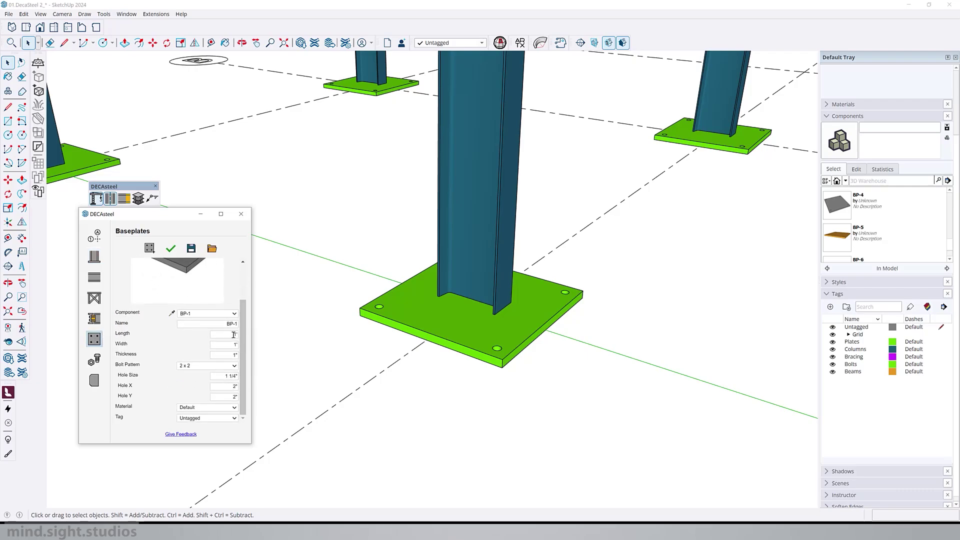
{"action": "left_click", "coordinate": [234, 314]}
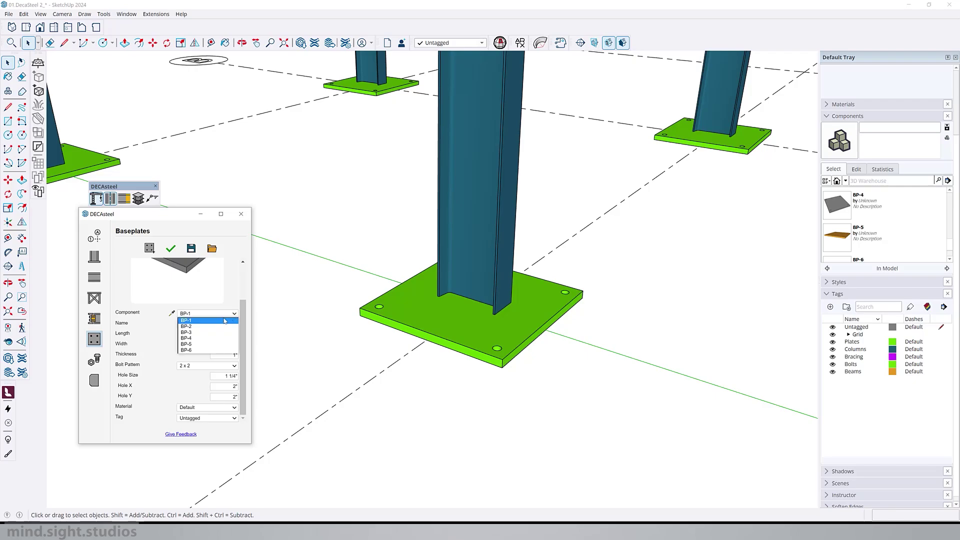
{"action": "left_click", "coordinate": [205, 339]}
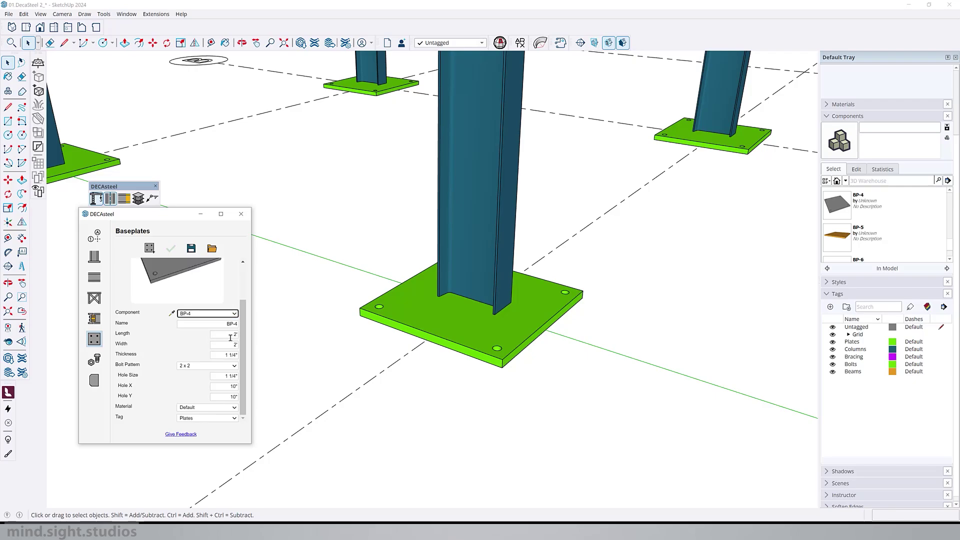
{"action": "double_click", "coordinate": [231, 334]}
{"action": "double_click", "coordinate": [219, 345]}
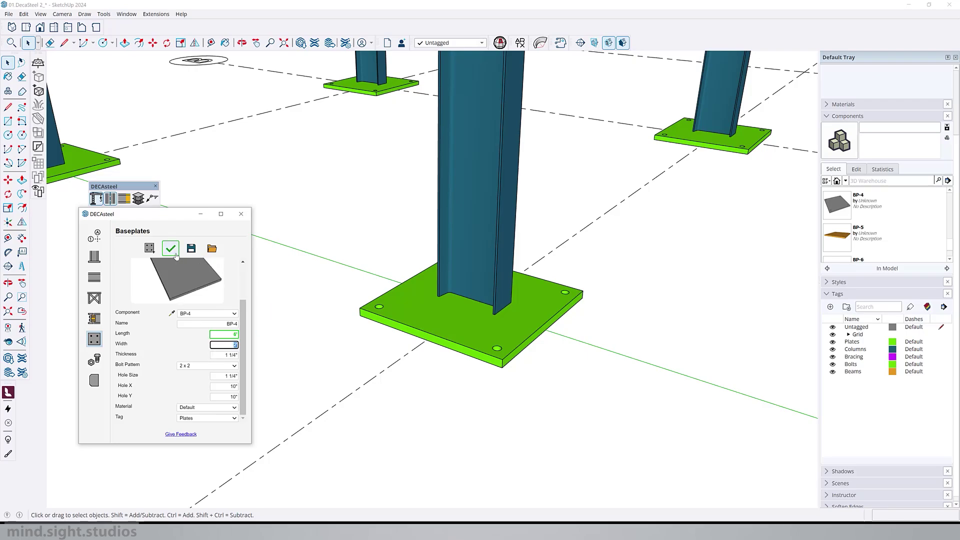
{"action": "left_click", "coordinate": [175, 252]}
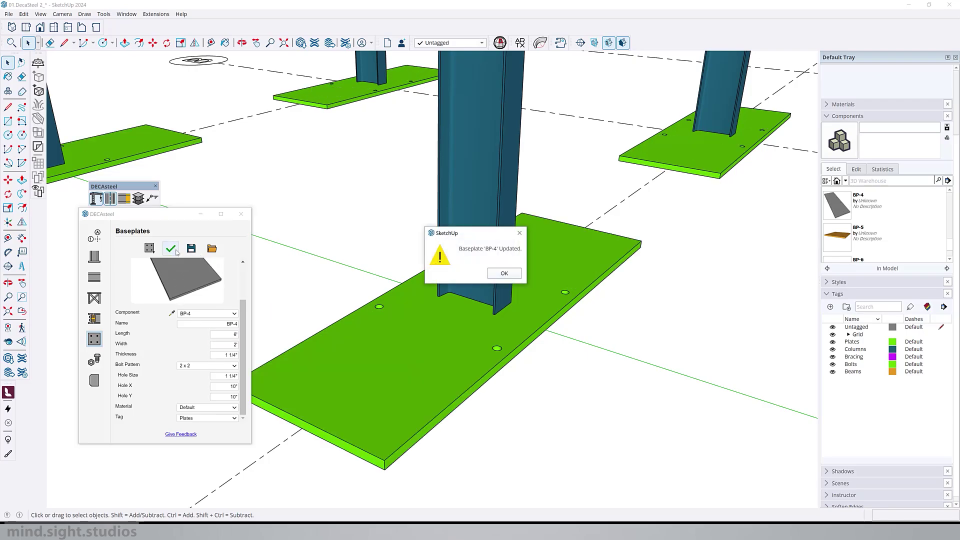
{"action": "left_click", "coordinate": [505, 273]}
{"action": "middle_click_drag", "start_coordinate": [505, 280], "coordinate": [439, 318]}
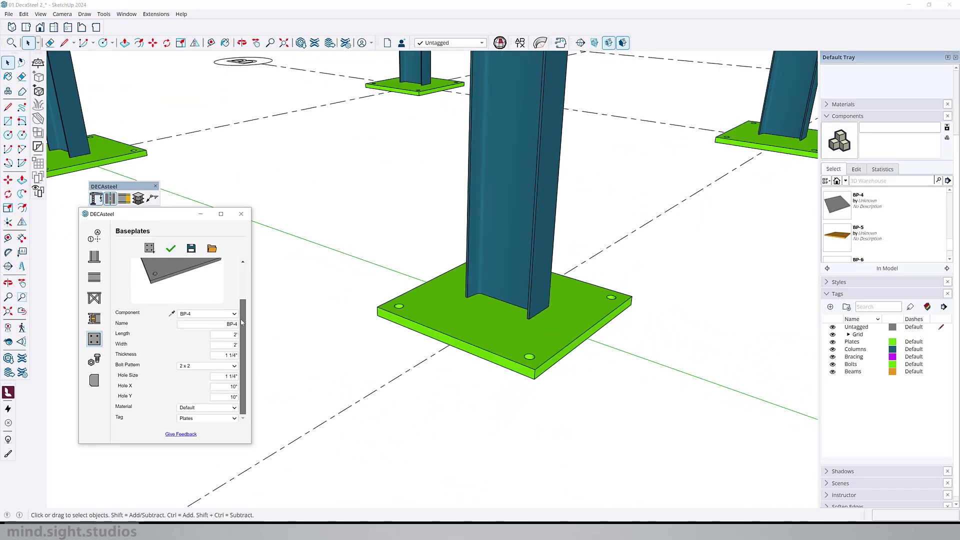
- Create a new baseplate component named BP-7 based on BP-6
{"action": "scroll", "coordinate": [242, 323], "scroll_direction": "up", "scroll_amount": 2}
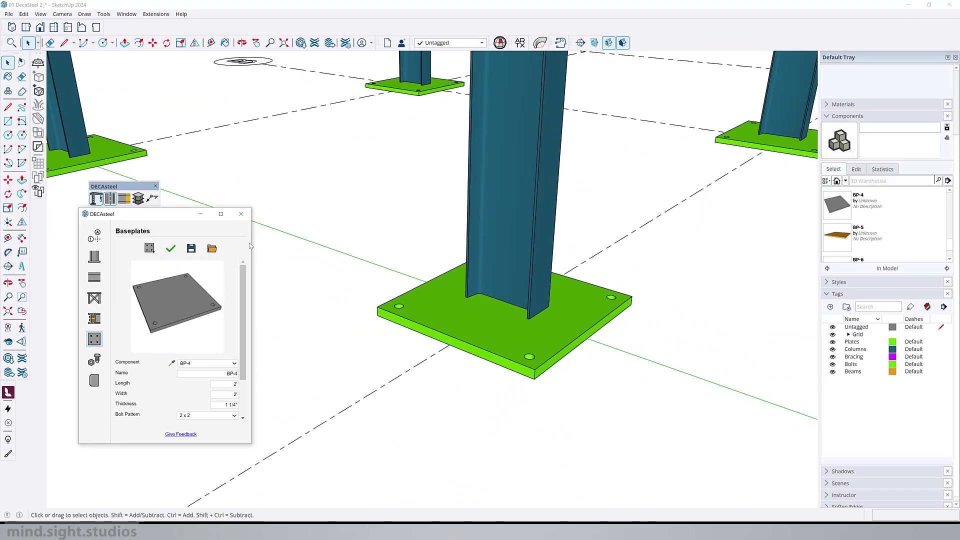
{"action": "left_click", "coordinate": [150, 248]}
{"action": "left_click", "coordinate": [505, 245]}
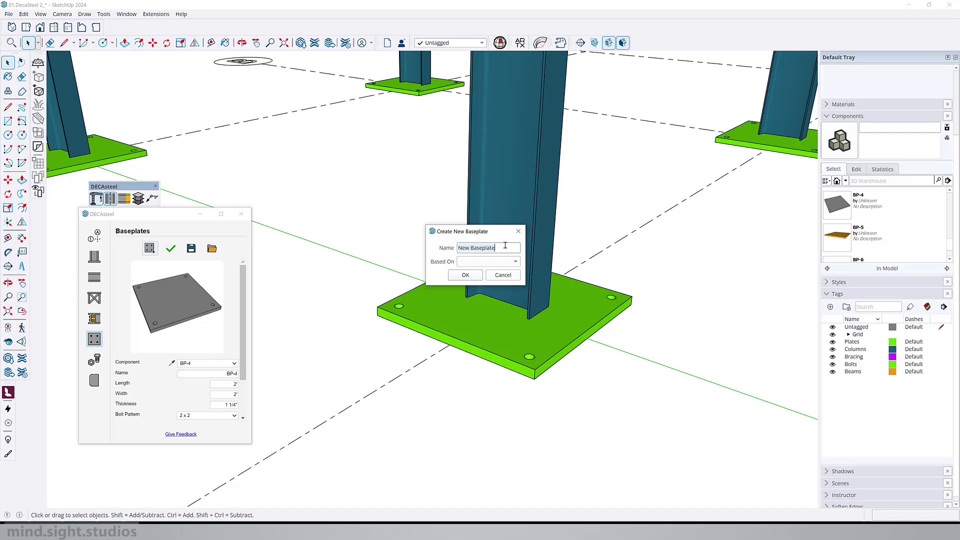
{"action": "type", "text": "BP-7"}
{"action": "left_click", "coordinate": [476, 264]}
{"action": "left_click", "coordinate": [480, 326]}
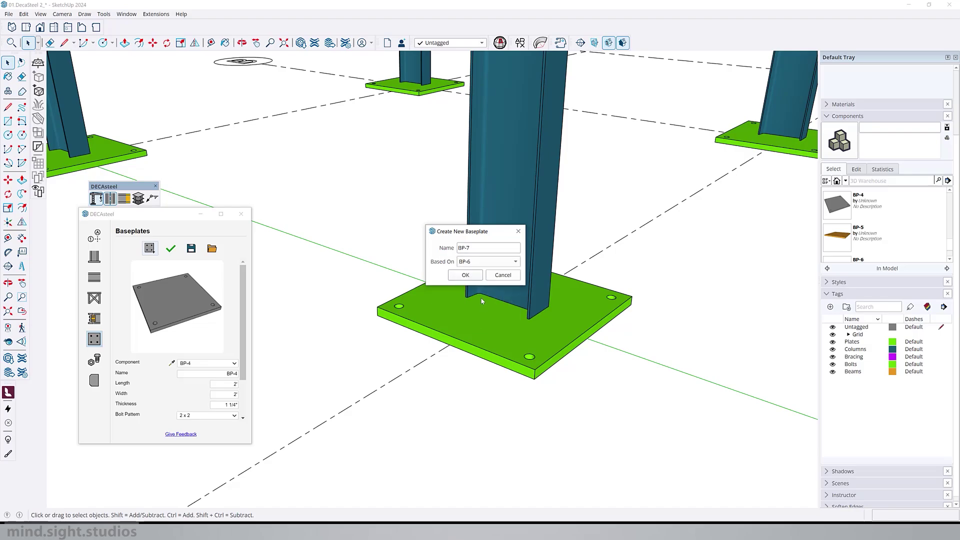
{"action": "left_click", "coordinate": [465, 275]}
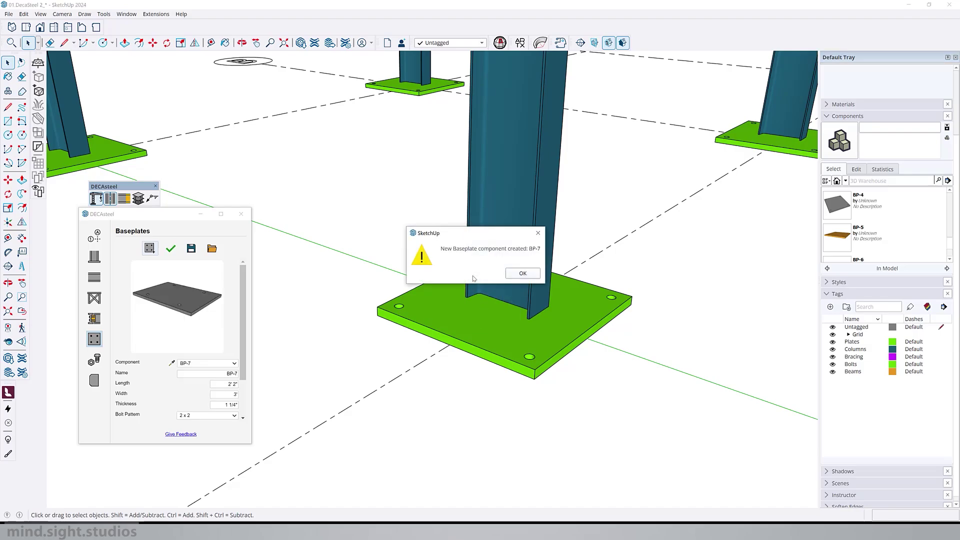
{"action": "left_click", "coordinate": [521, 275]}
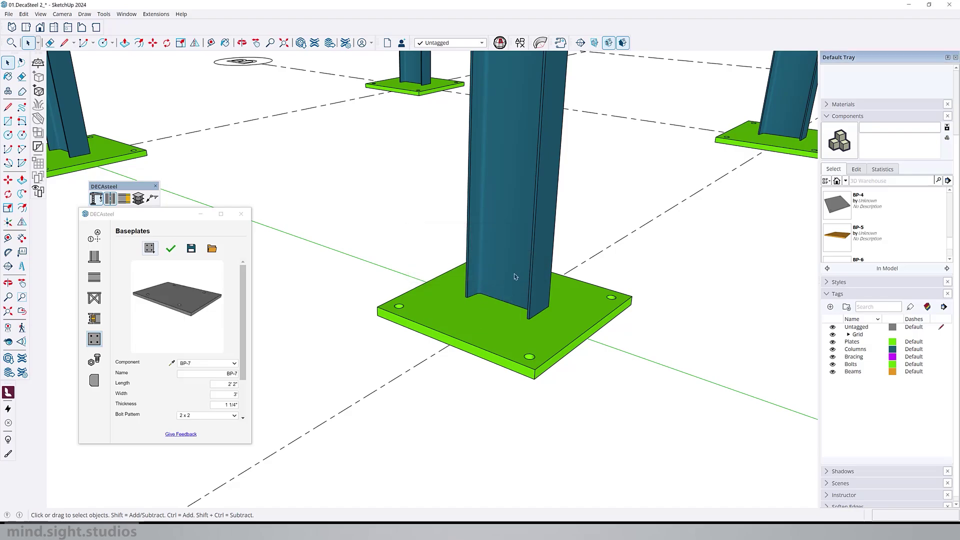
- Update baseplate BP-7 to 3' 2" long, 3' 2" wide and 1 1/2" thick, and save the baseplate components
{"action": "left_click", "coordinate": [236, 387]}
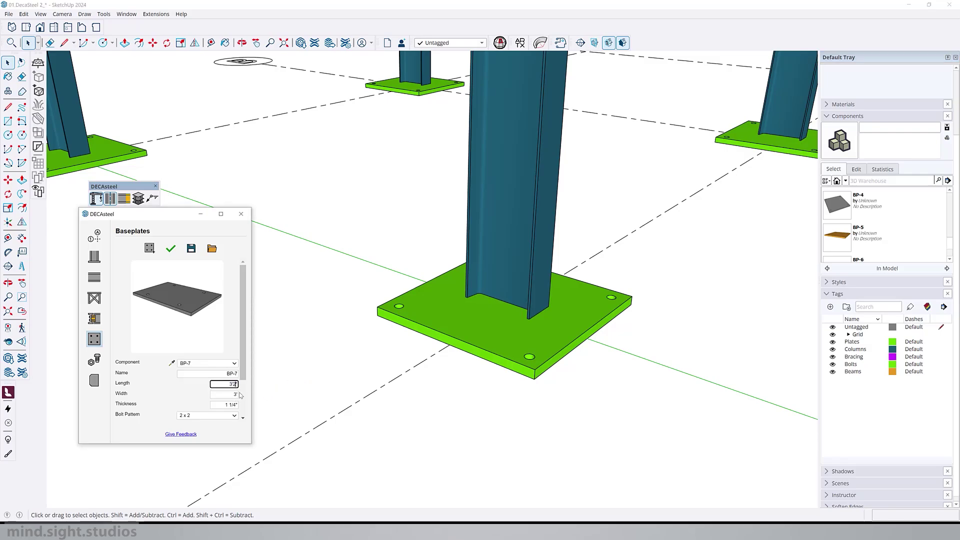
{"action": "left_click", "coordinate": [237, 395]}
{"action": "type", "text": "3' 2\""}
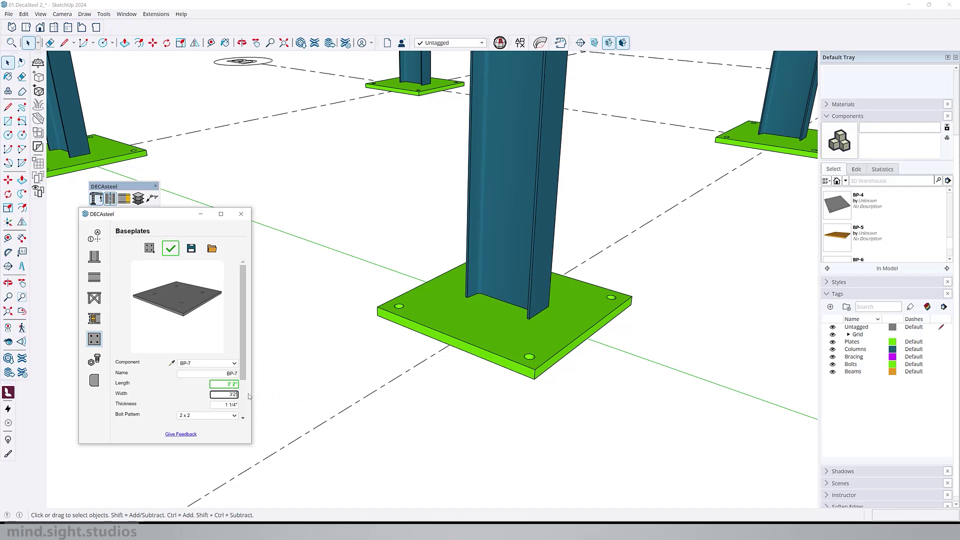
{"action": "left_click", "coordinate": [235, 405]}
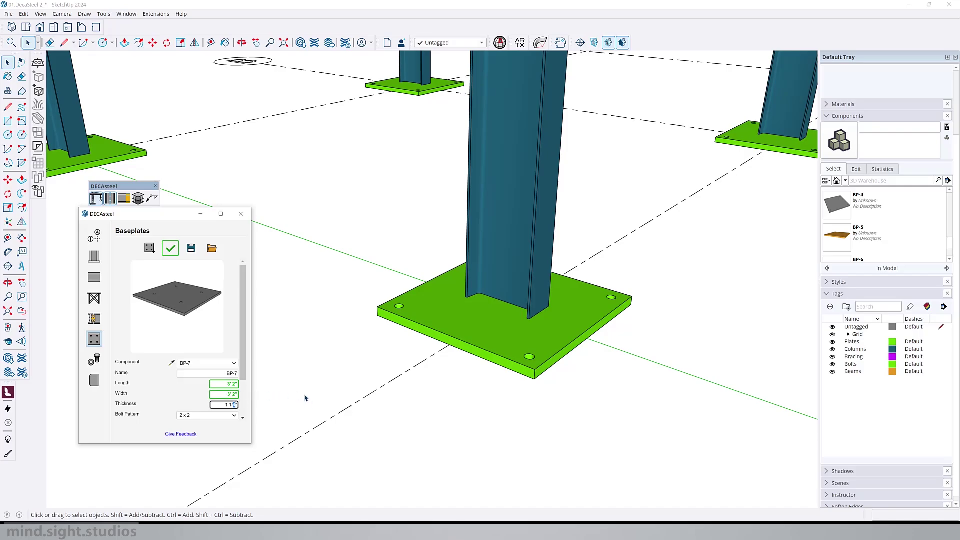
{"action": "type", "text": "2"}
{"action": "key", "text": "shift+Tab"}
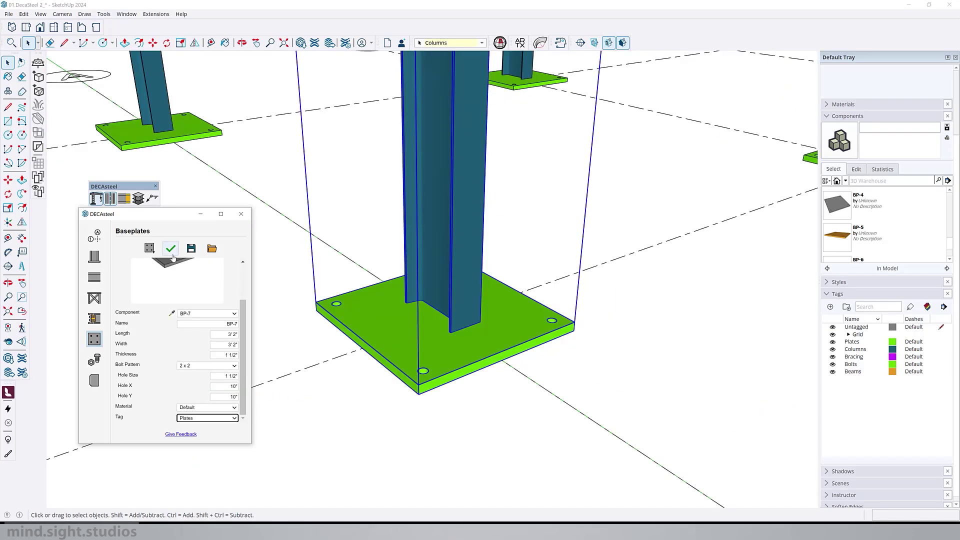
{"action": "left_click", "coordinate": [172, 253]}
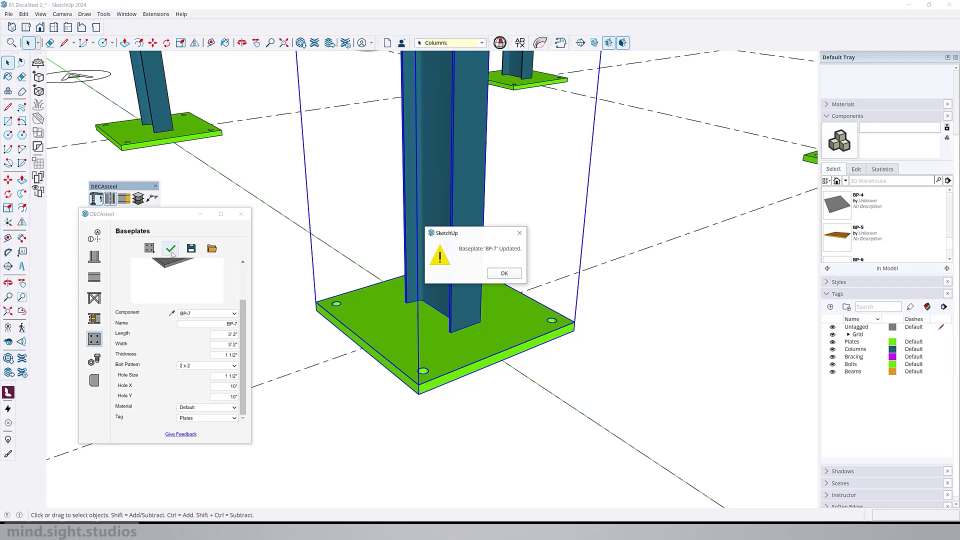
{"action": "left_click", "coordinate": [504, 273]}
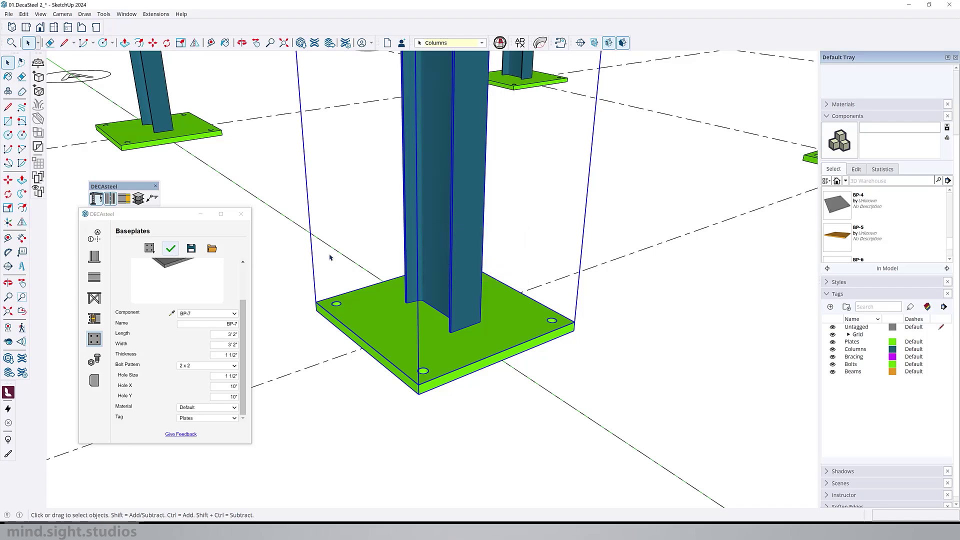
{"action": "left_click", "coordinate": [191, 249]}
{"action": "left_click", "coordinate": [557, 274]}
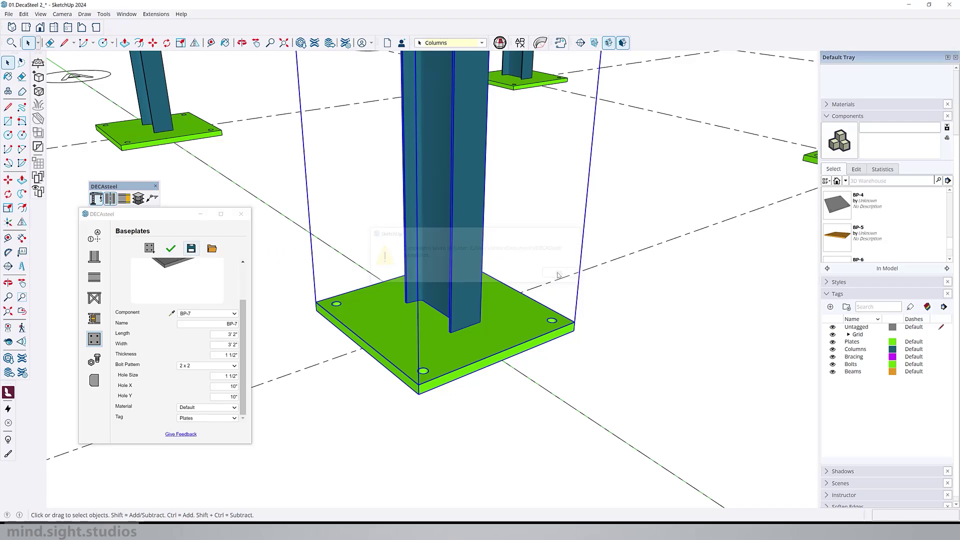
- Assign baseplate BP-7 to the selected column and apply the change
{"action": "left_click", "coordinate": [94, 256]}
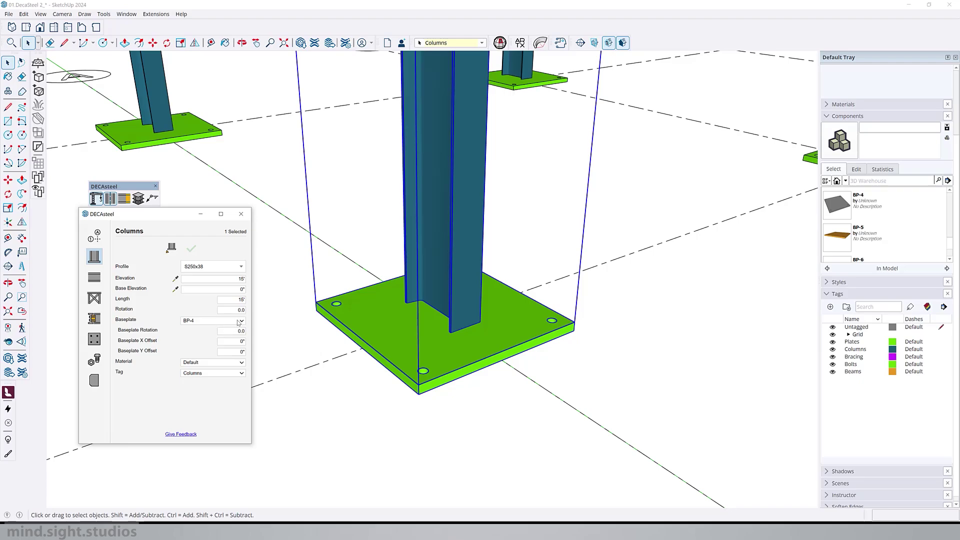
{"action": "left_click", "coordinate": [239, 322]}
{"action": "left_click", "coordinate": [198, 369]}
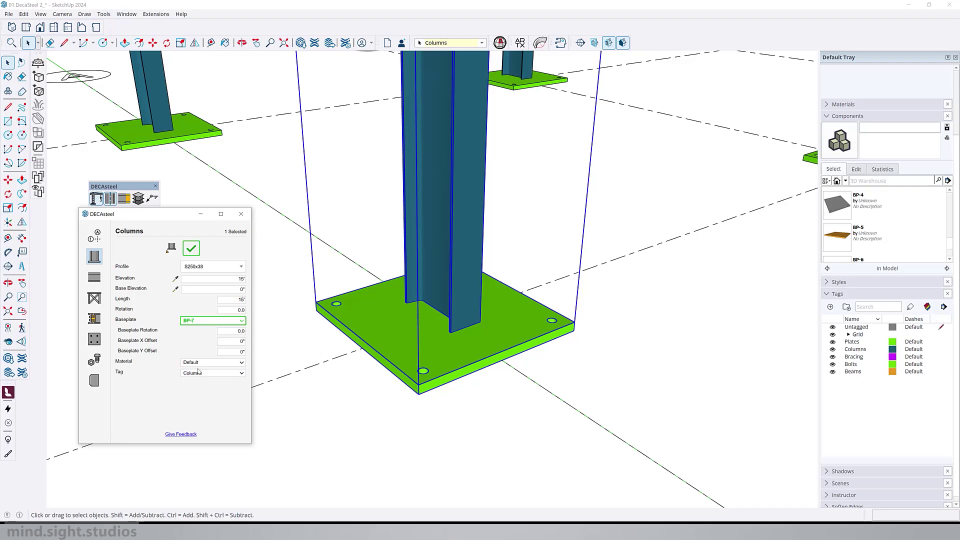
{"action": "left_click", "coordinate": [192, 248]}
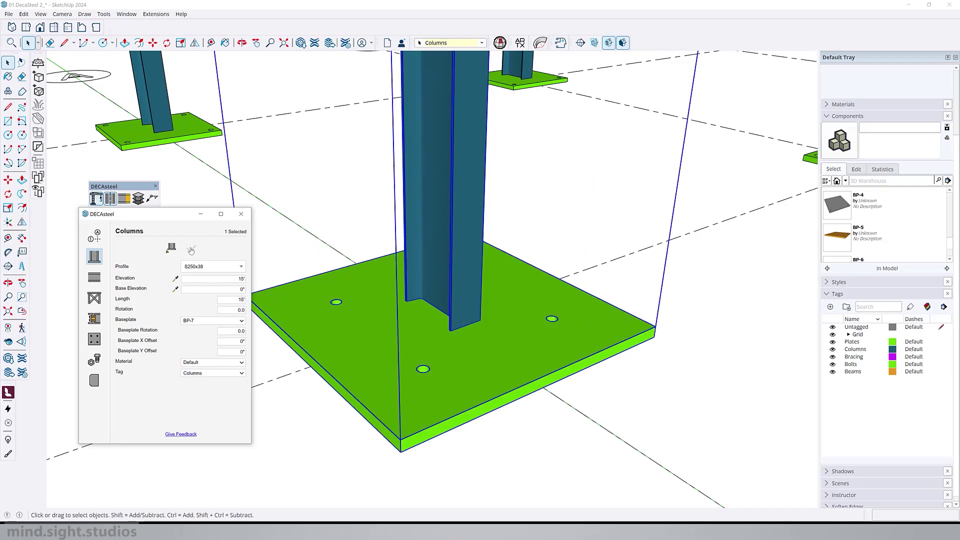
{"action": "middle_click_drag", "start_coordinate": [475, 327], "coordinate": [581, 332]}
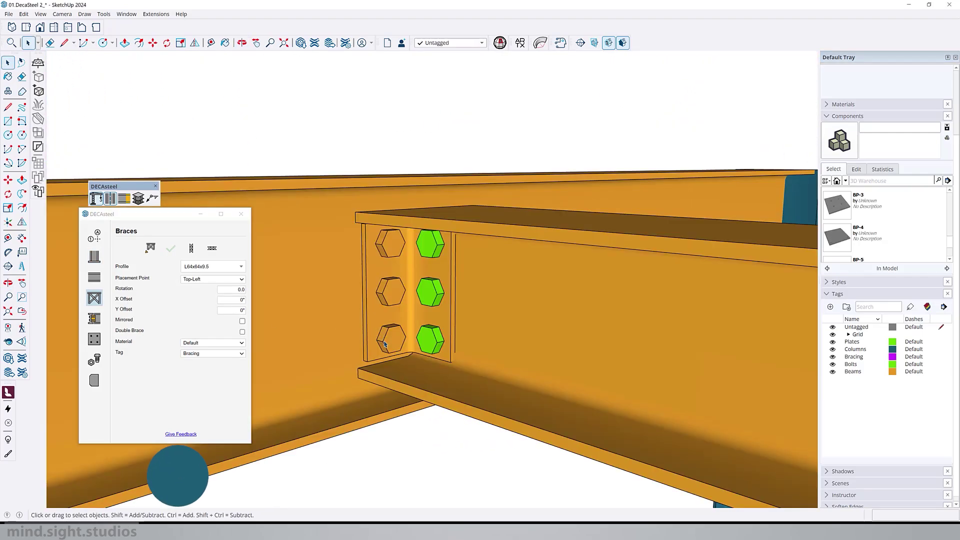
- Select the Double Angle connection between the two beams and check the bolt components available for it
{"action": "scroll", "coordinate": [386, 313], "scroll_direction": "up", "scroll_amount": 5}
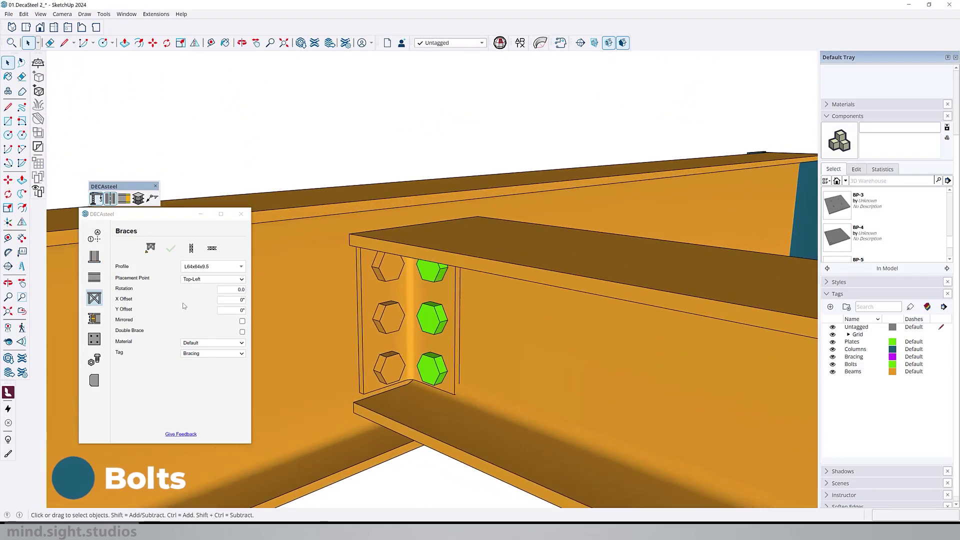
{"action": "left_click", "coordinate": [94, 319]}
{"action": "left_click", "coordinate": [191, 248]}
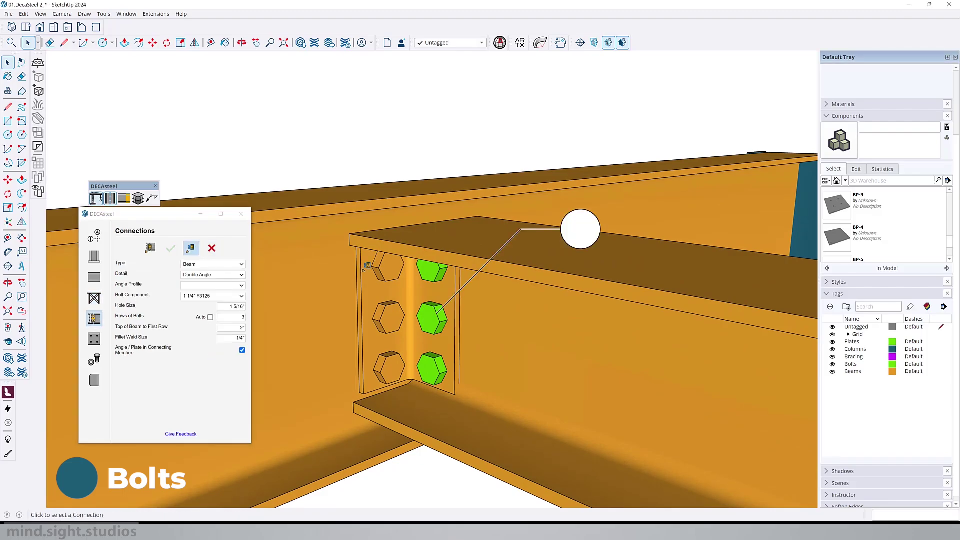
{"action": "left_click", "coordinate": [594, 226]}
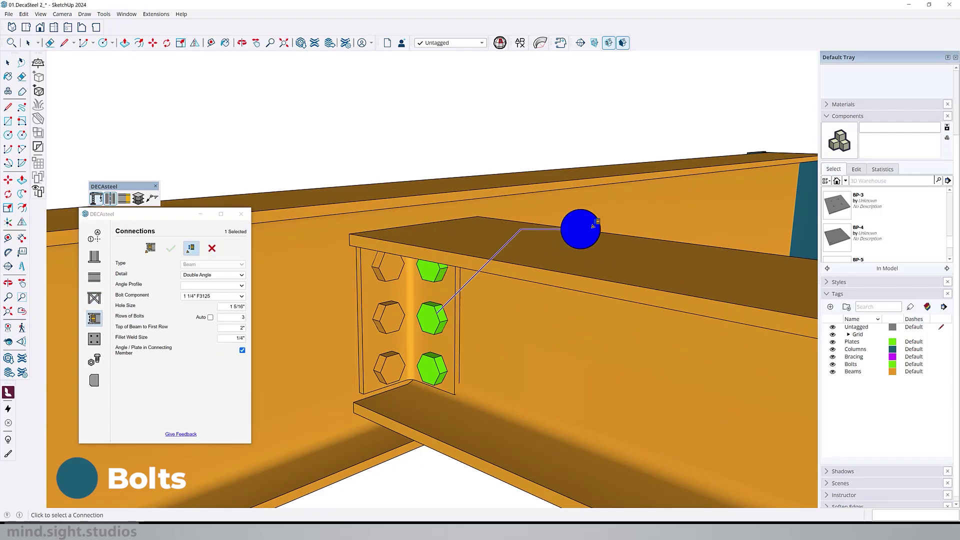
{"action": "left_click", "coordinate": [235, 296]}
{"action": "left_click", "coordinate": [236, 298]}
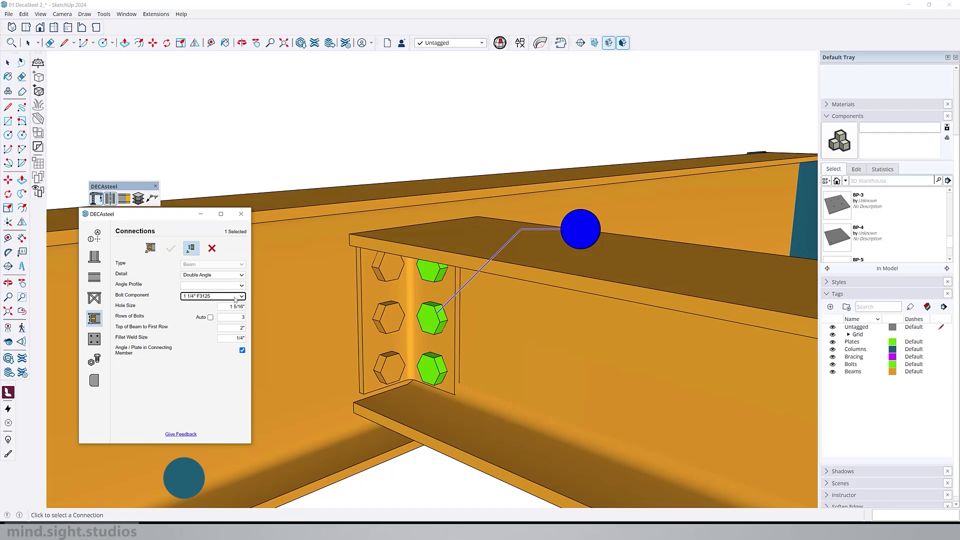
- Examine the bolt settings for 5/8" F3125 and the list of available bolt components
{"action": "left_click", "coordinate": [93, 360]}
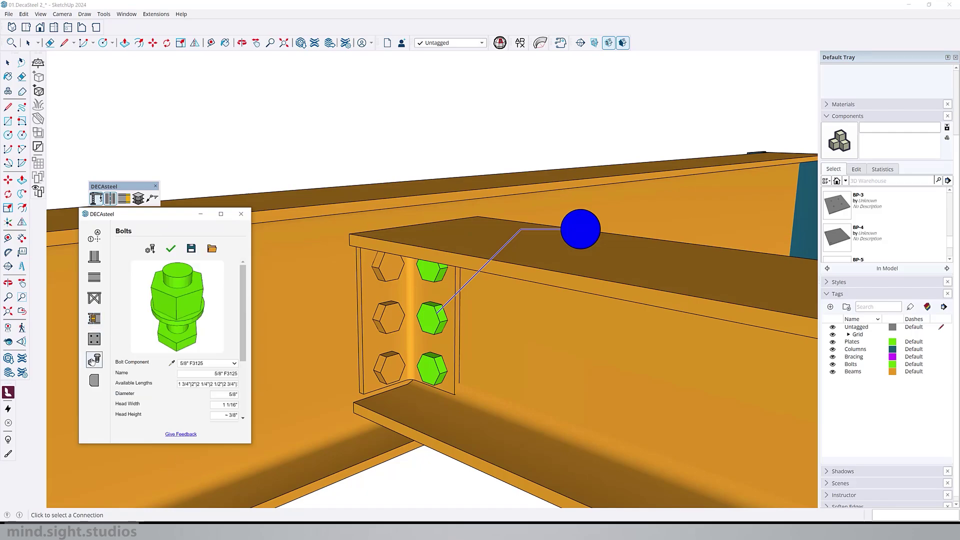
{"action": "scroll", "coordinate": [192, 311], "scroll_direction": "down", "scroll_amount": 3}
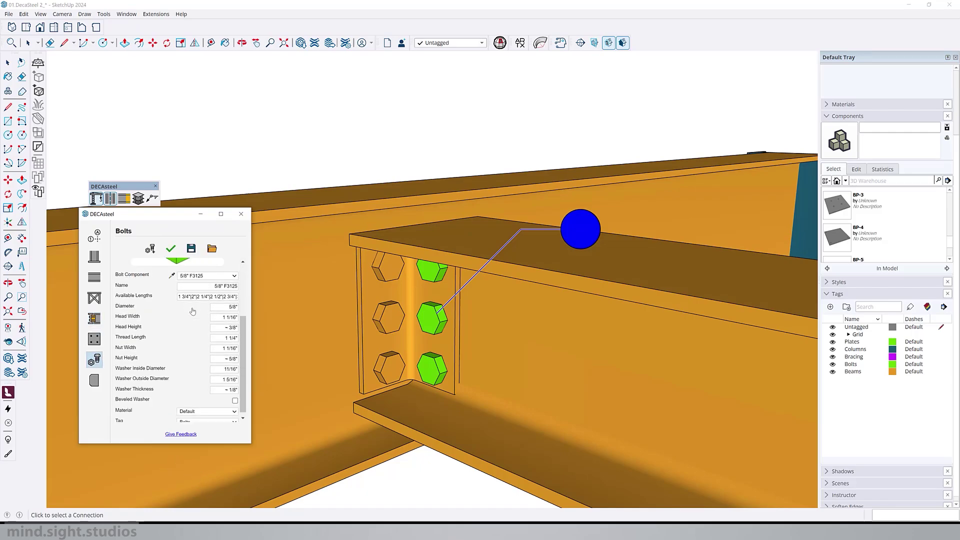
{"action": "left_click", "coordinate": [233, 277]}
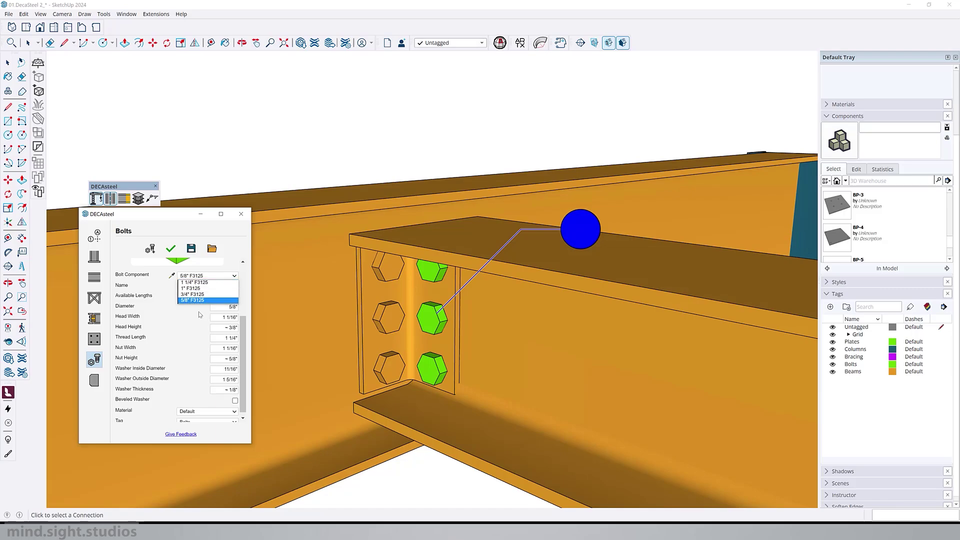
{"action": "scroll", "coordinate": [194, 322], "scroll_direction": "up", "scroll_amount": 3}
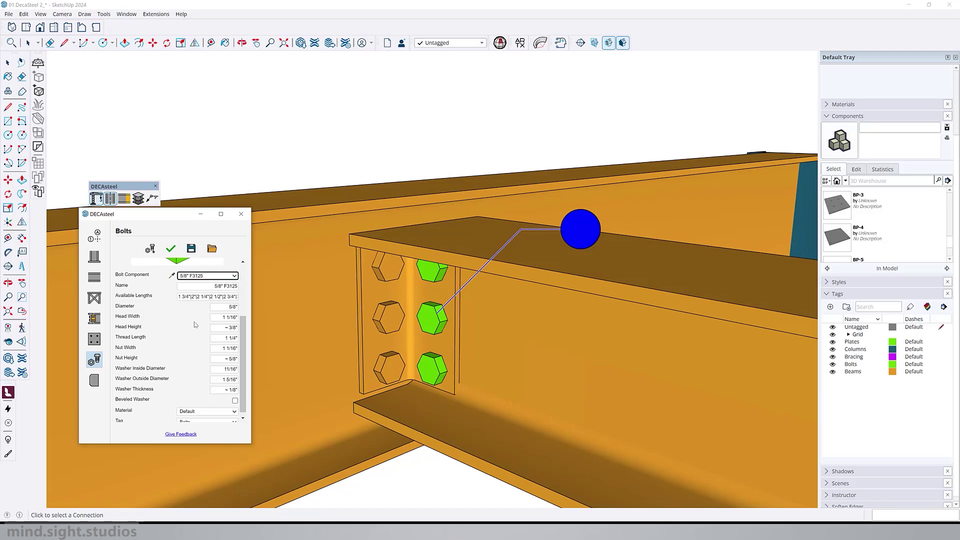
- Create a new bolt component named 1/2" F3125 based on the 5/8" F3125 bolt
{"action": "left_click", "coordinate": [150, 249]}
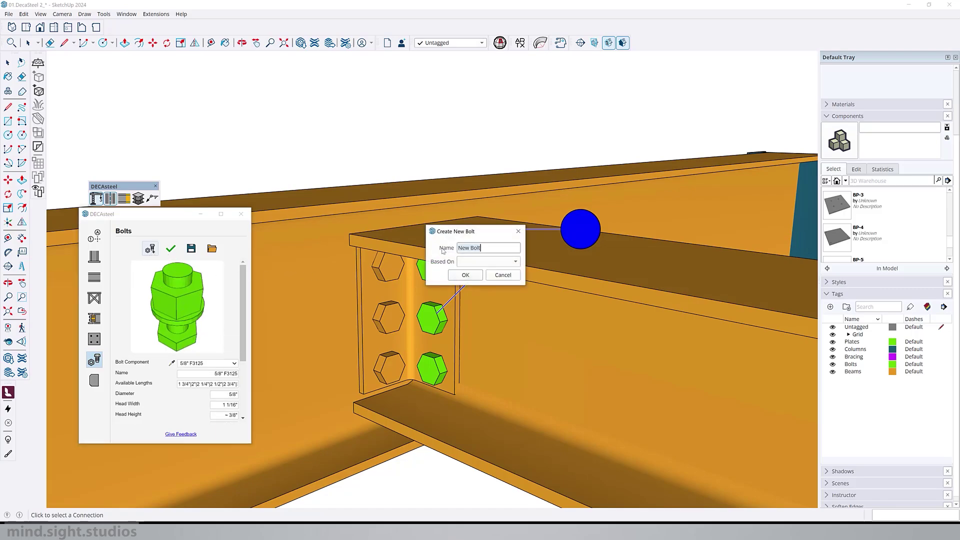
{"action": "type", "text": "1/2\" F3125"}
{"action": "left_click", "coordinate": [493, 262]}
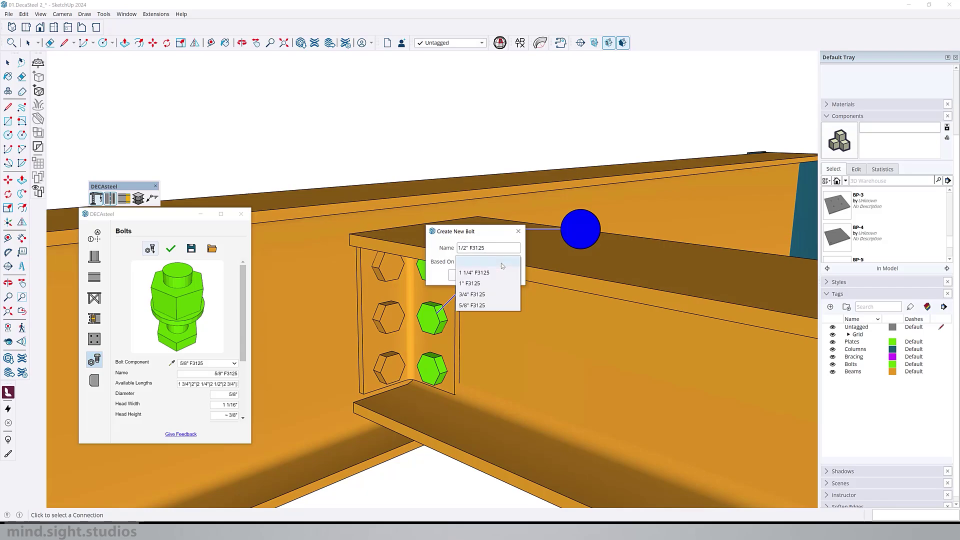
{"action": "left_click", "coordinate": [478, 305]}
{"action": "left_click", "coordinate": [465, 275]}
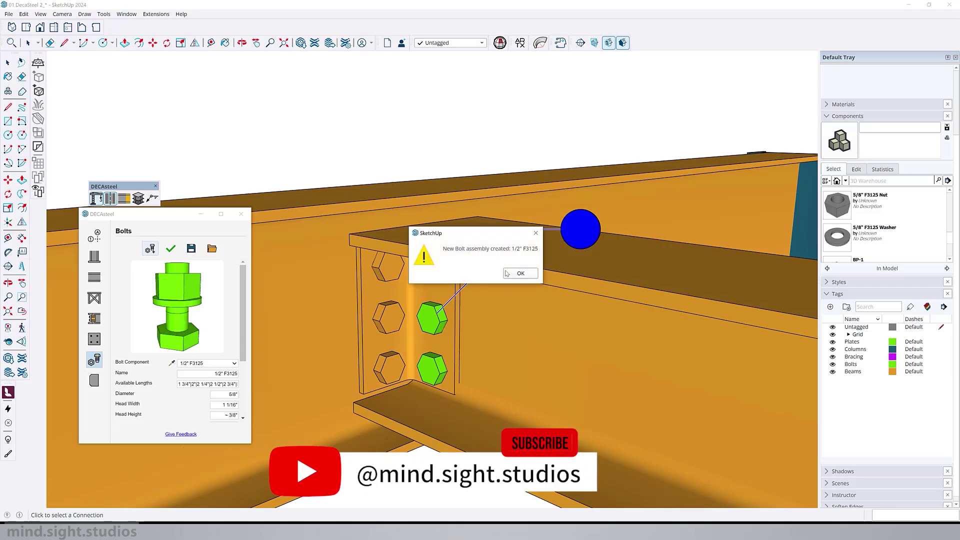
{"action": "left_click", "coordinate": [520, 274]}
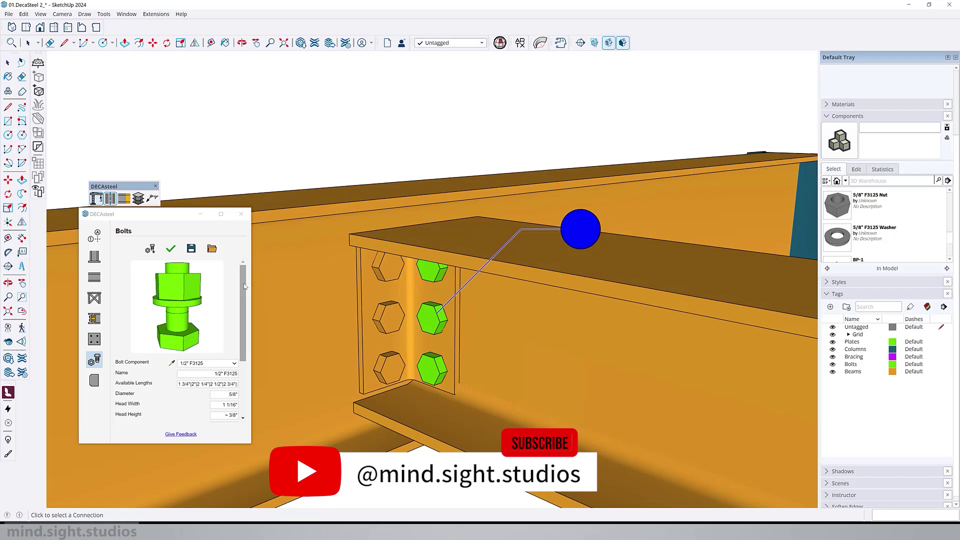
- Set the diameter of the 1/2" F3125 bolt component to 1/2" and apply the update
{"action": "scroll", "coordinate": [245, 301], "scroll_direction": "down", "scroll_amount": 1}
{"action": "scroll", "coordinate": [245, 300], "scroll_direction": "down", "scroll_amount": 3}
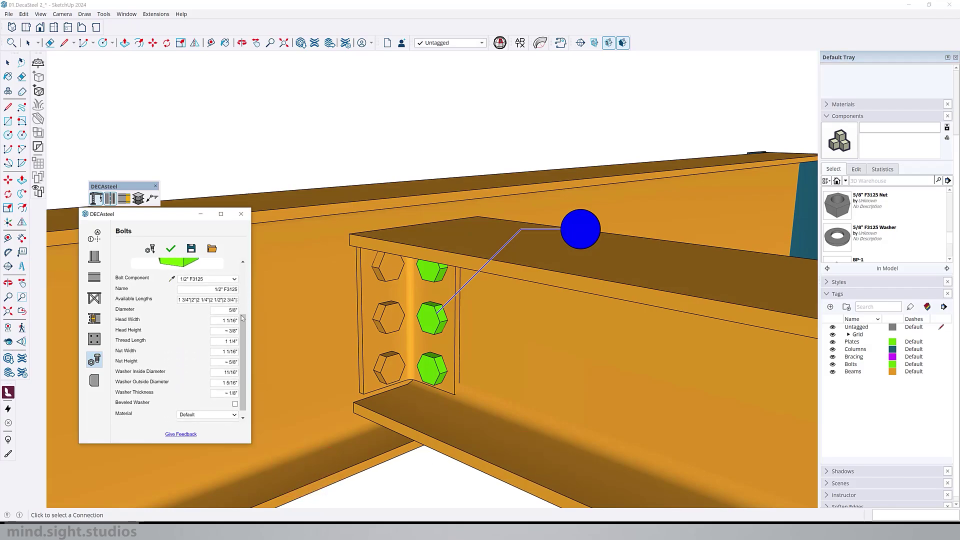
{"action": "scroll", "coordinate": [241, 315], "scroll_direction": "up", "scroll_amount": 3}
{"action": "double_click", "coordinate": [224, 334]}
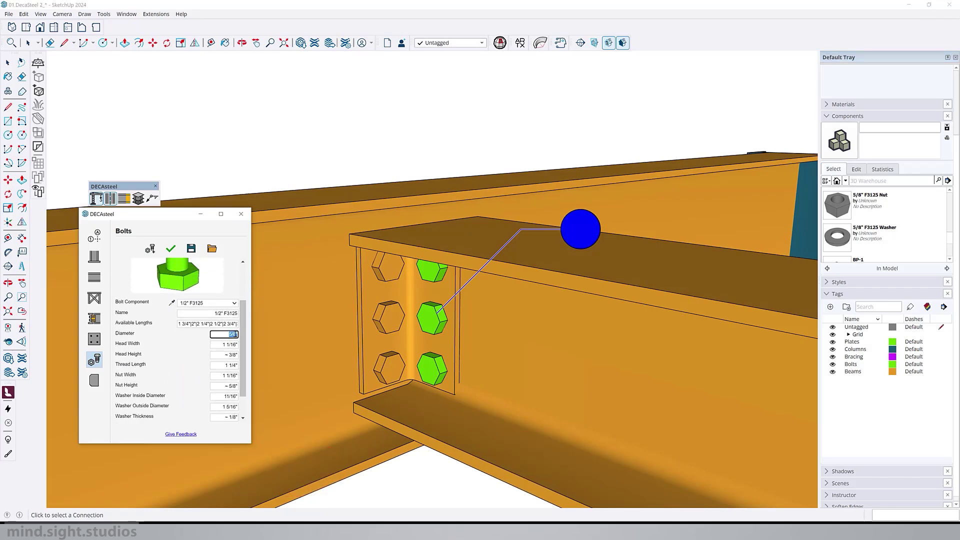
{"action": "type", "text": "1/2"}
{"action": "key", "text": "Tab"}
{"action": "scroll", "coordinate": [240, 381], "scroll_direction": "down", "scroll_amount": 1}
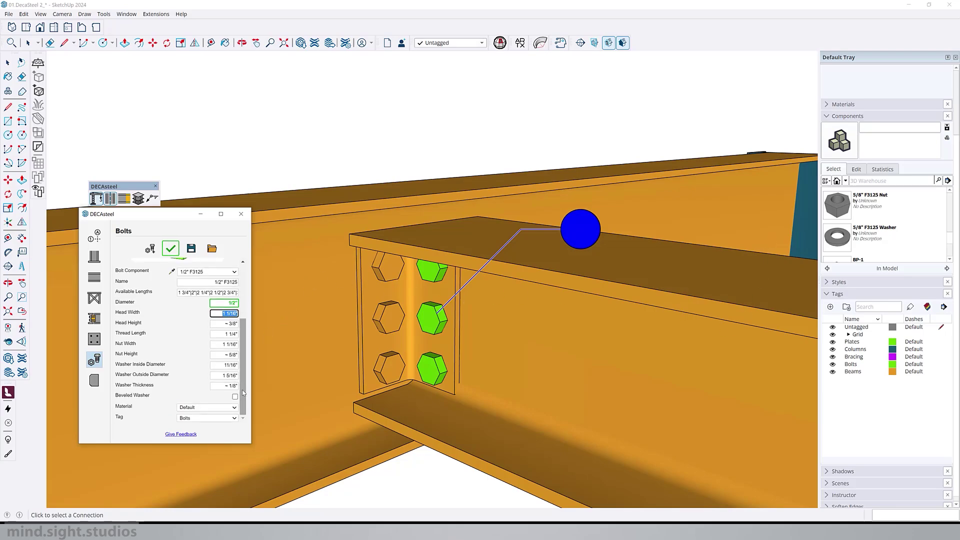
{"action": "scroll", "coordinate": [243, 376], "scroll_direction": "up", "scroll_amount": 2}
{"action": "left_click", "coordinate": [171, 249]}
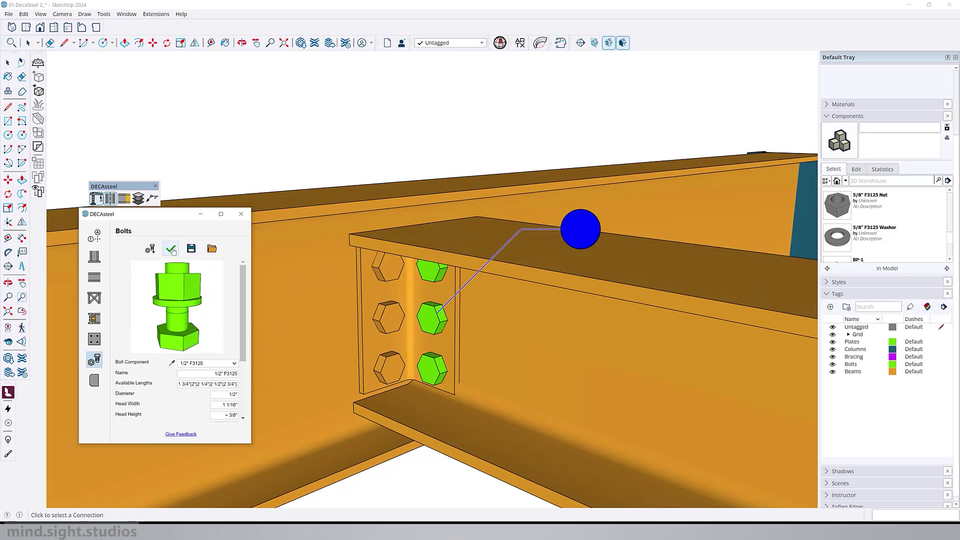
{"action": "left_click", "coordinate": [514, 274]}
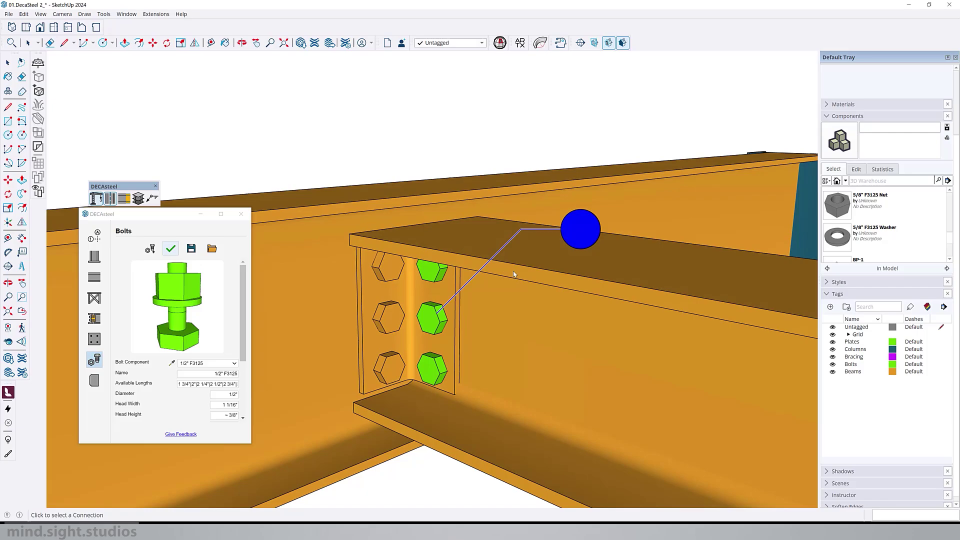
- Assign the 1/2" F3125 bolt component to the Double Angle connection between the two beams and apply the change
{"action": "left_click", "coordinate": [94, 318]}
{"action": "left_click", "coordinate": [197, 253]}
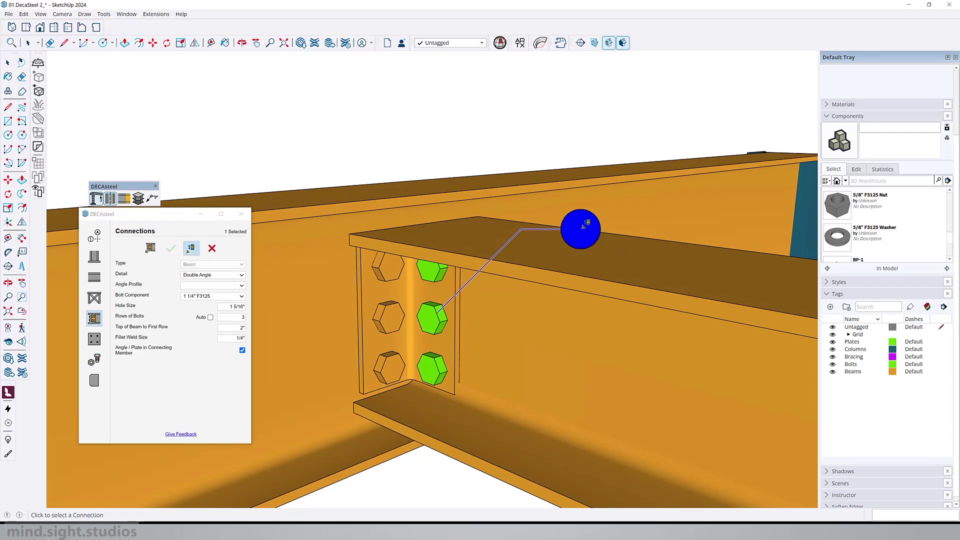
{"action": "left_click", "coordinate": [221, 297]}
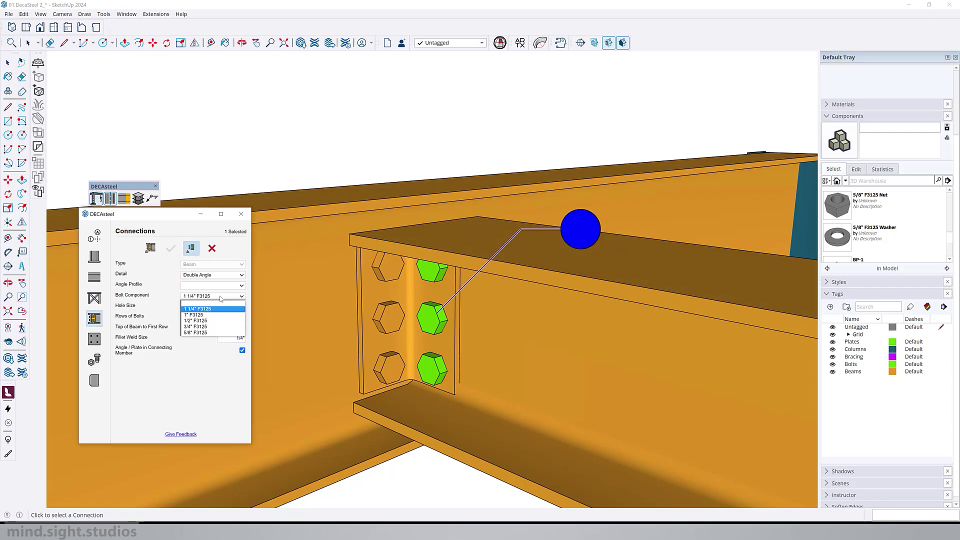
{"action": "left_click", "coordinate": [207, 321]}
{"action": "left_click", "coordinate": [171, 249]}
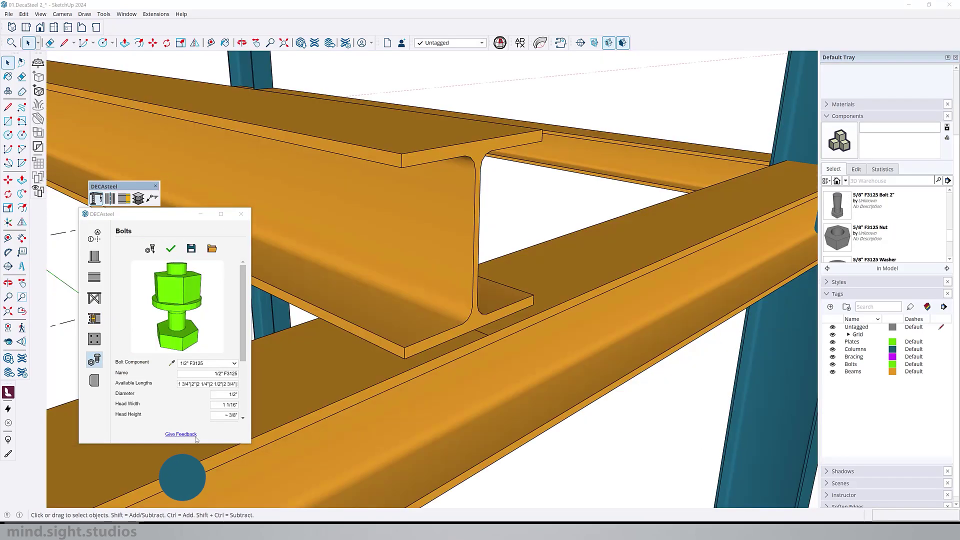
- Place a 1/2" thick rectangular end plate over the open end of the W250x80 beam, covering its full width and depth
{"action": "left_click", "coordinate": [95, 382]}
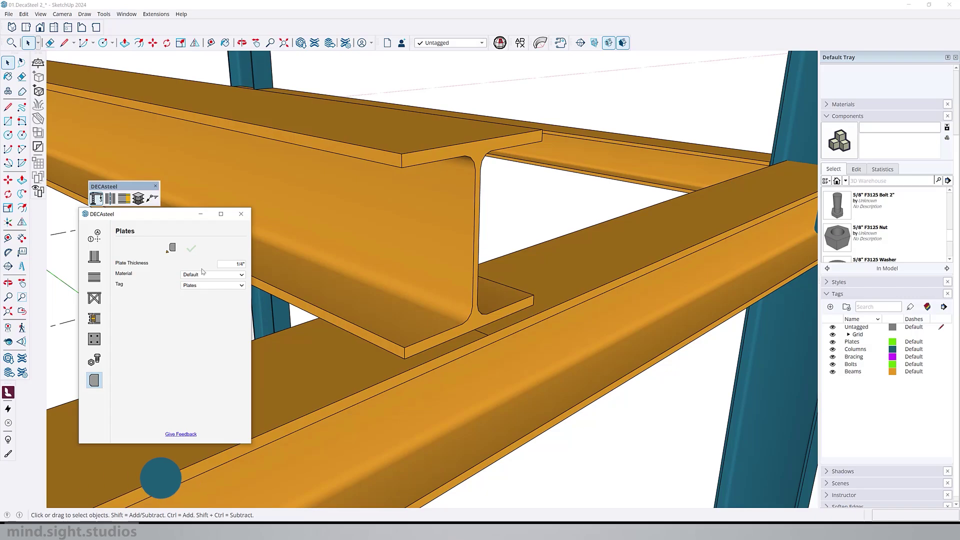
{"action": "double_click", "coordinate": [232, 265]}
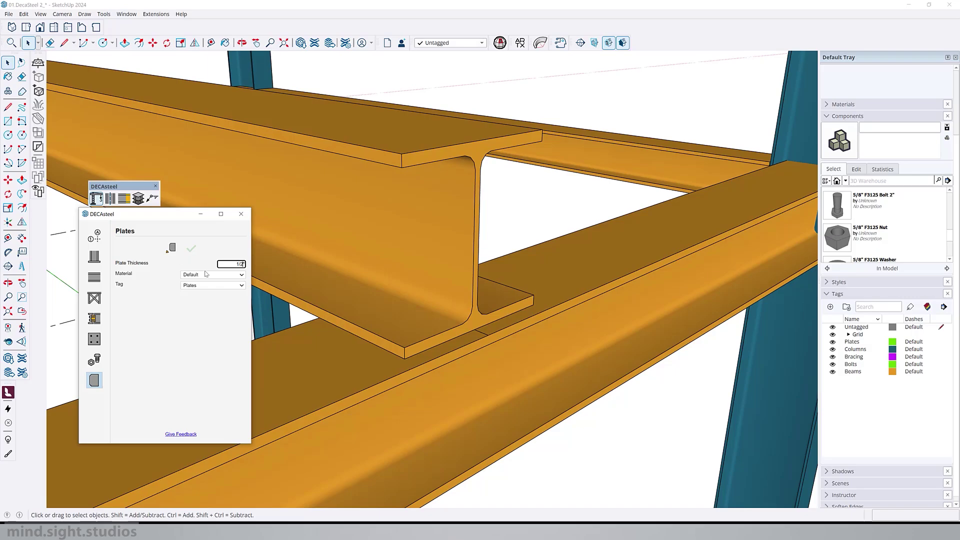
{"action": "left_click", "coordinate": [170, 248]}
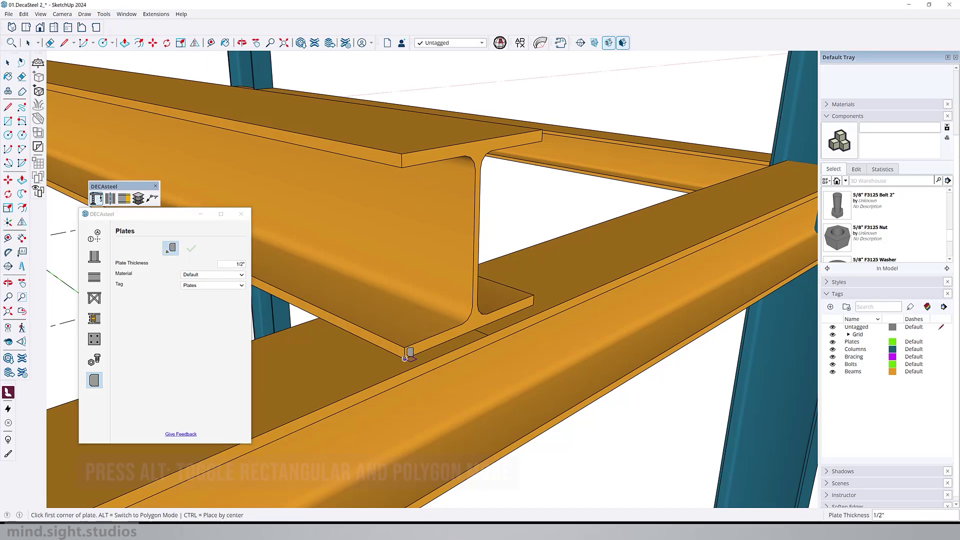
{"action": "scroll", "coordinate": [405, 358], "scroll_direction": "up", "scroll_amount": 5}
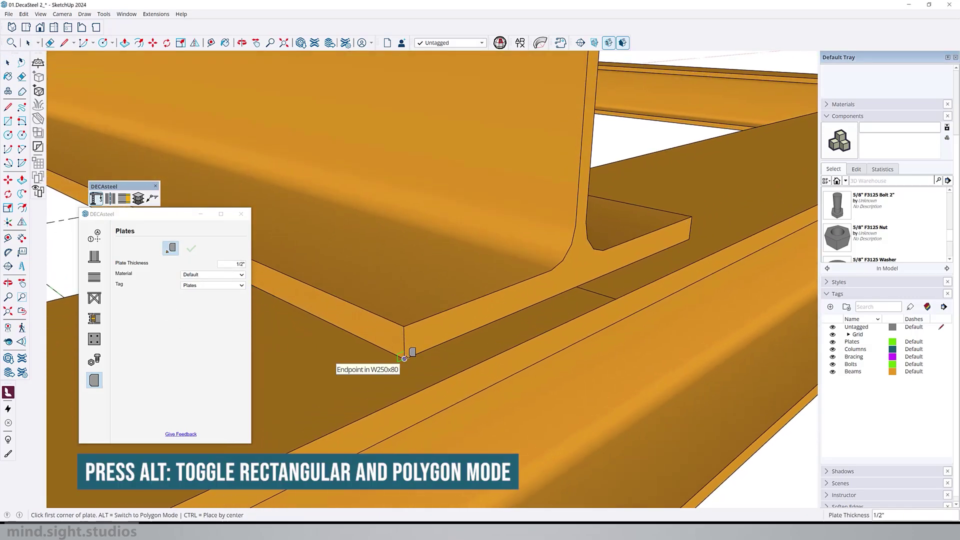
{"action": "scroll", "coordinate": [405, 358], "scroll_direction": "up", "scroll_amount": 4}
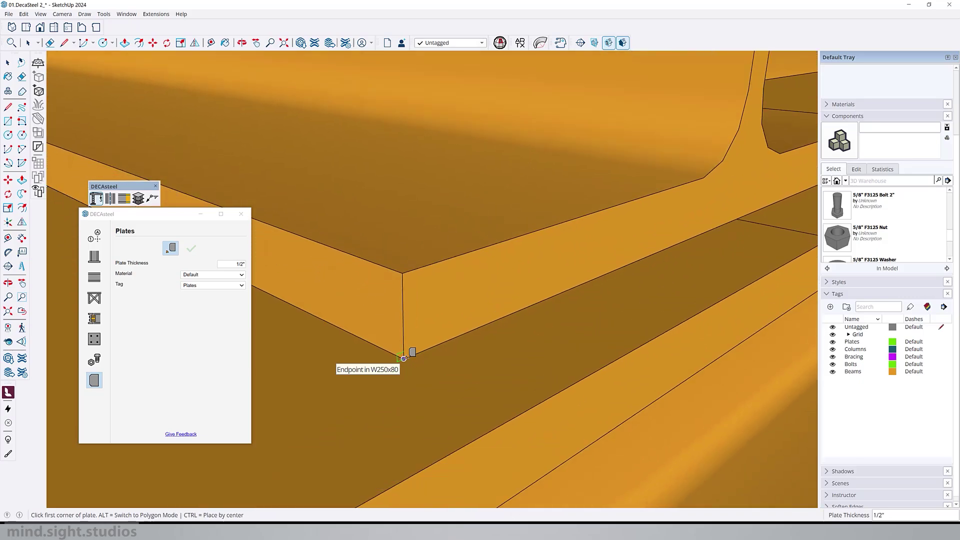
{"action": "scroll", "coordinate": [404, 359], "scroll_direction": "down", "scroll_amount": 6}
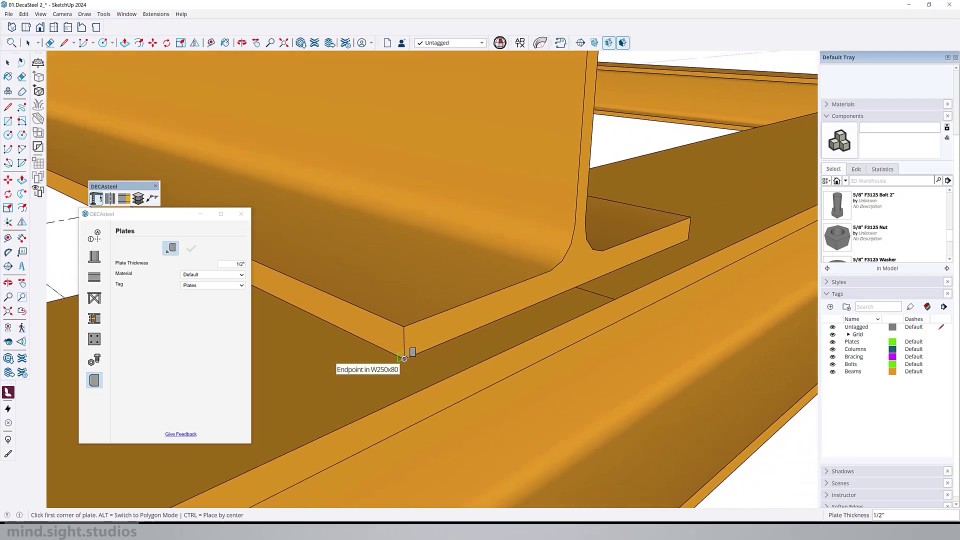
{"action": "scroll", "coordinate": [404, 358], "scroll_direction": "down", "scroll_amount": 1}
{"action": "left_click", "coordinate": [404, 358]}
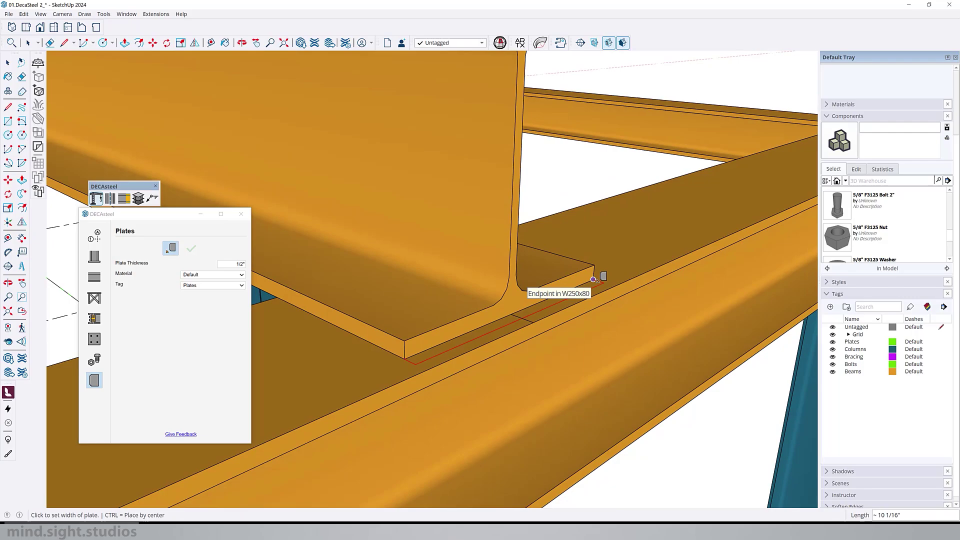
{"action": "left_click", "coordinate": [595, 280]}
{"action": "scroll", "coordinate": [595, 280], "scroll_direction": "down", "scroll_amount": 3}
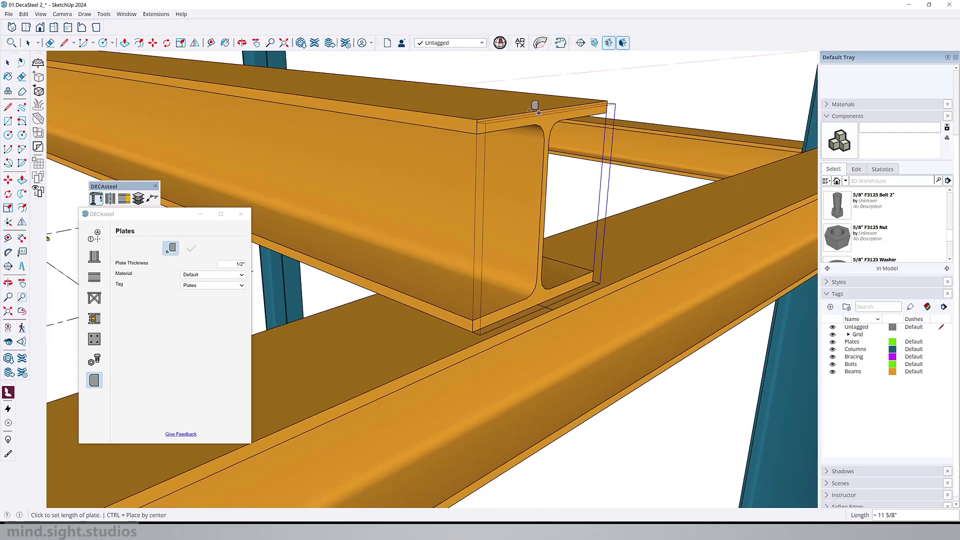
{"action": "left_click", "coordinate": [478, 119]}
{"action": "middle_click_drag", "start_coordinate": [477, 119], "coordinate": [577, 223]}
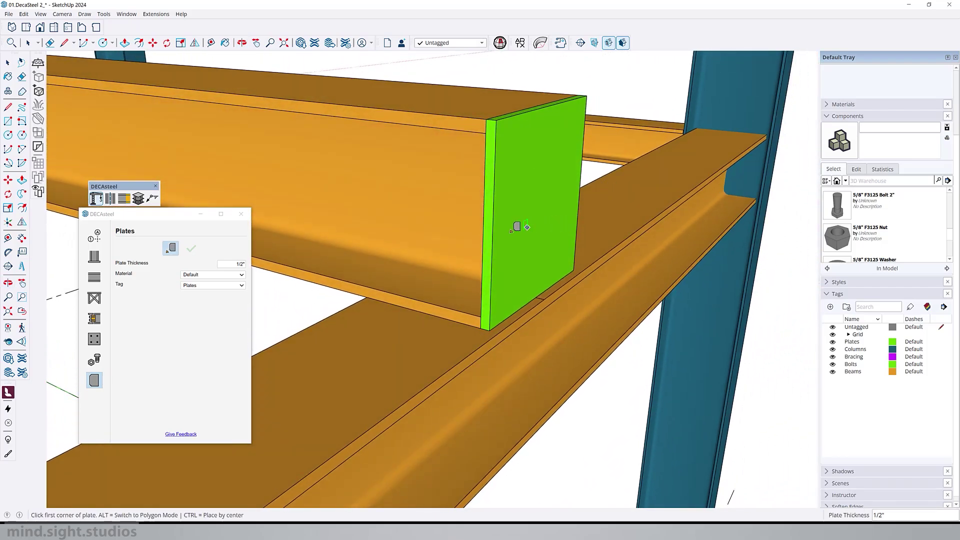
{"action": "key", "text": "space"}
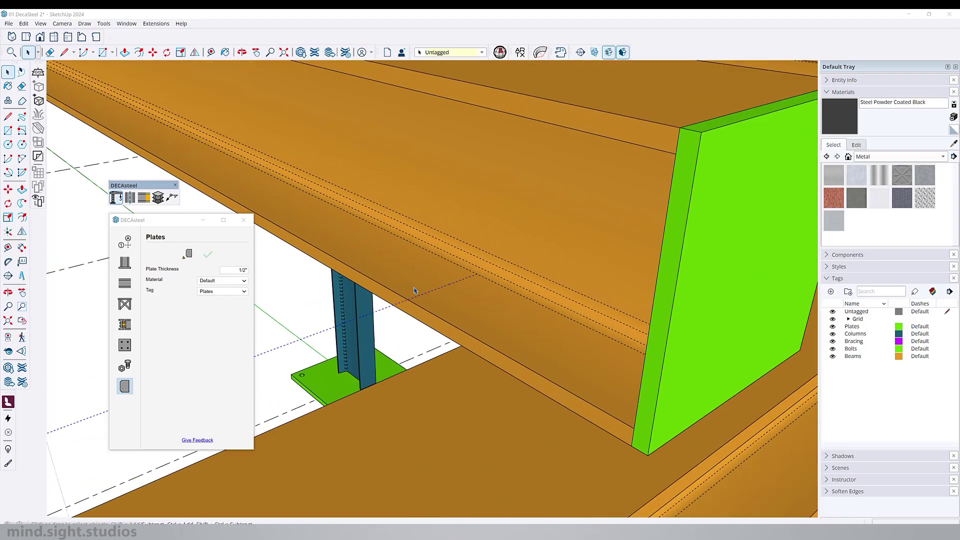
- Draw a 1/2" polygon stiffener plate centred on the guide intersection, running across the beam's lower flange, past the fillet and partway up the web
{"action": "scroll", "coordinate": [414, 291], "scroll_direction": "up", "scroll_amount": 3}
{"action": "middle_click_drag", "start_coordinate": [410, 299], "coordinate": [413, 394]}
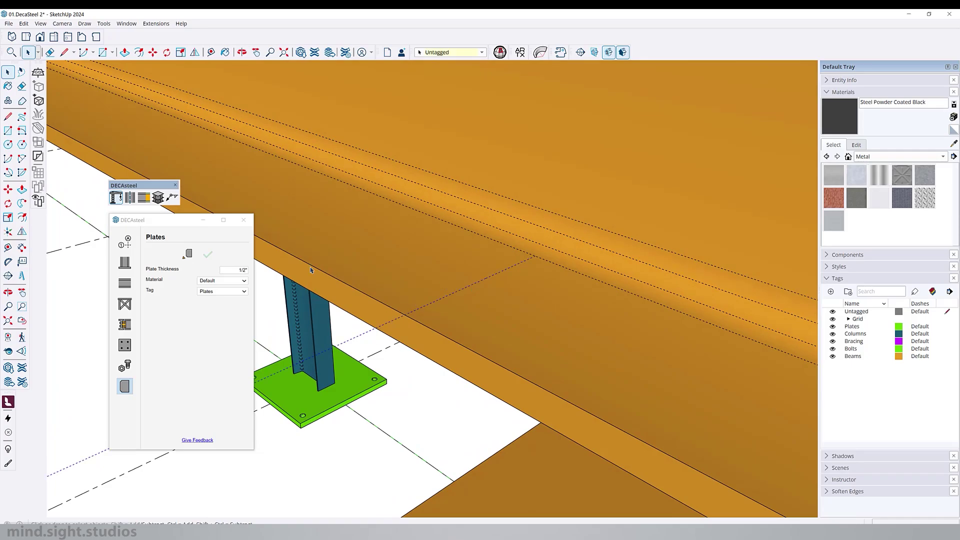
{"action": "left_click", "coordinate": [189, 254]}
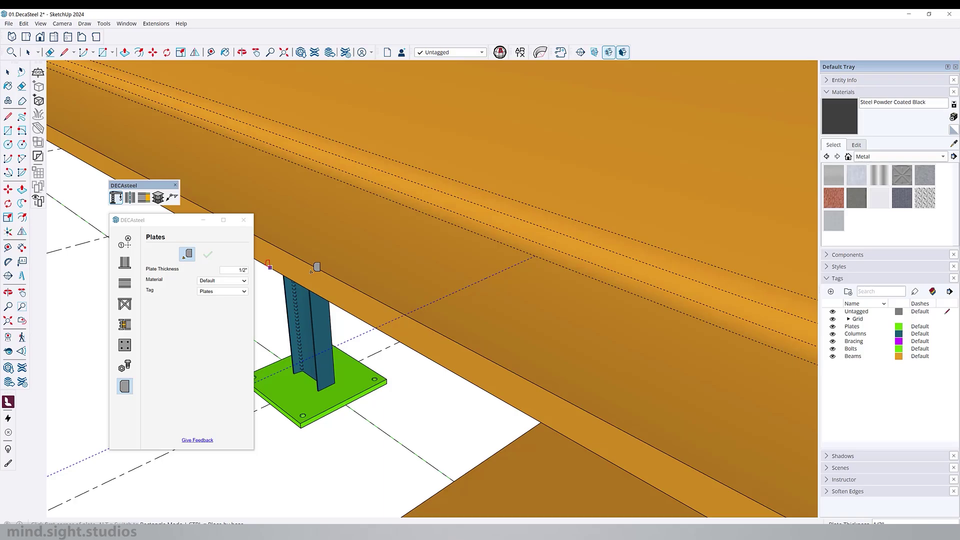
{"action": "scroll", "coordinate": [400, 301], "scroll_direction": "up", "scroll_amount": 1}
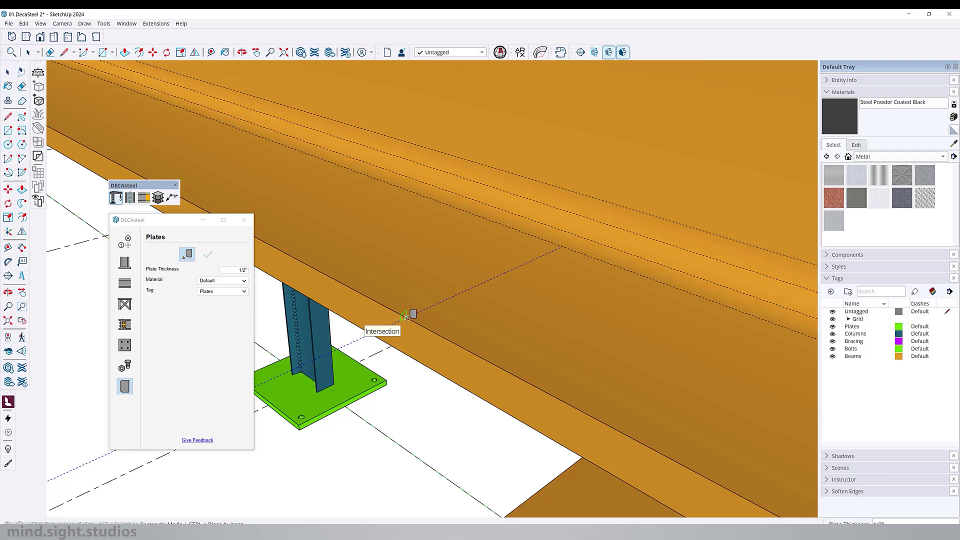
{"action": "key", "text": "alt"}
{"action": "key", "text": "ctrl"}
{"action": "left_click", "coordinate": [407, 317]}
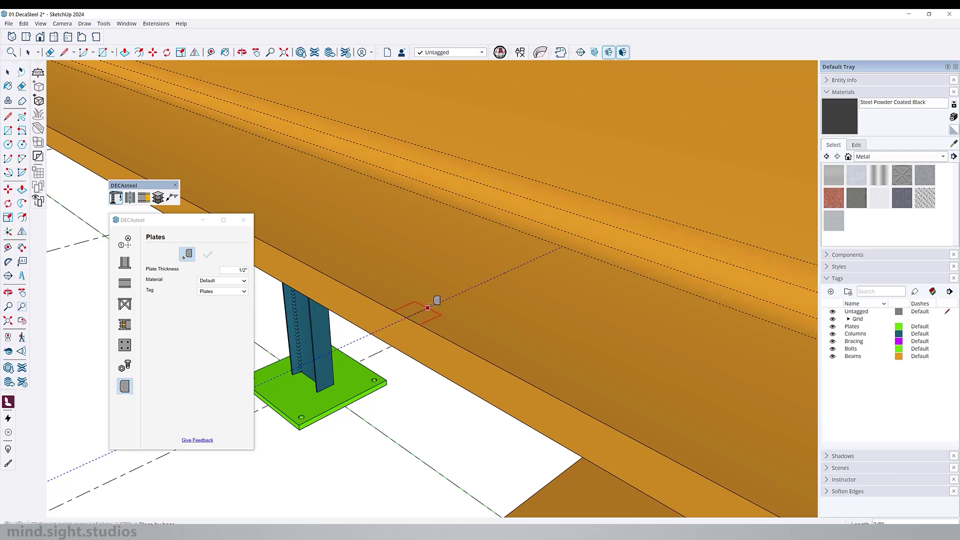
{"action": "left_click", "coordinate": [570, 242]}
{"action": "left_click", "coordinate": [591, 197]}
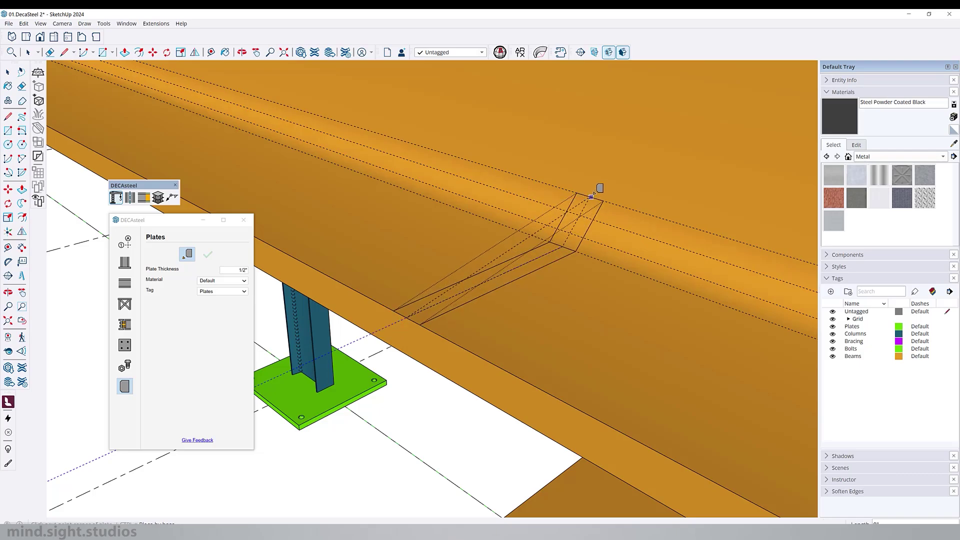
{"action": "scroll", "coordinate": [590, 223], "scroll_direction": "down", "scroll_amount": 2}
{"action": "middle_click_drag", "start_coordinate": [595, 102], "coordinate": [593, 141]}
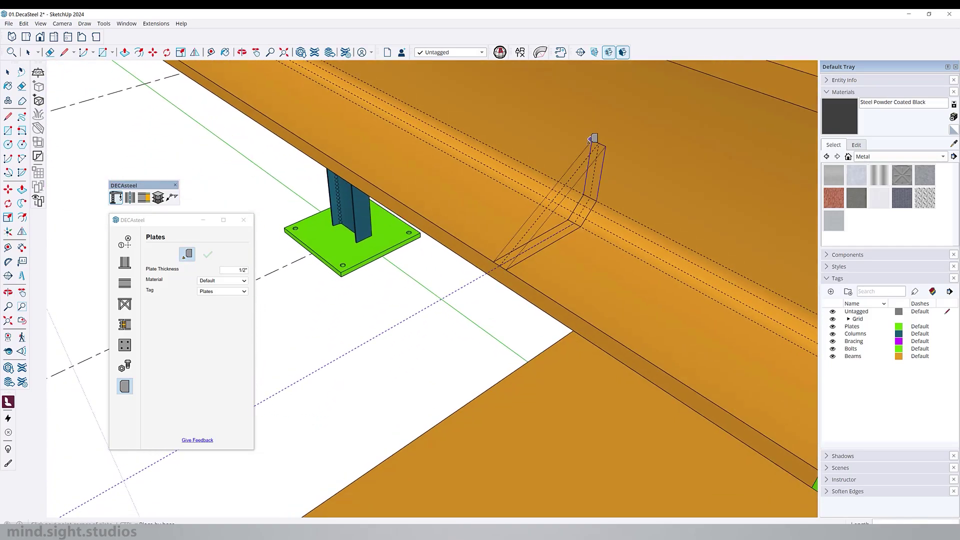
{"action": "scroll", "coordinate": [605, 120], "scroll_direction": "down", "scroll_amount": 2}
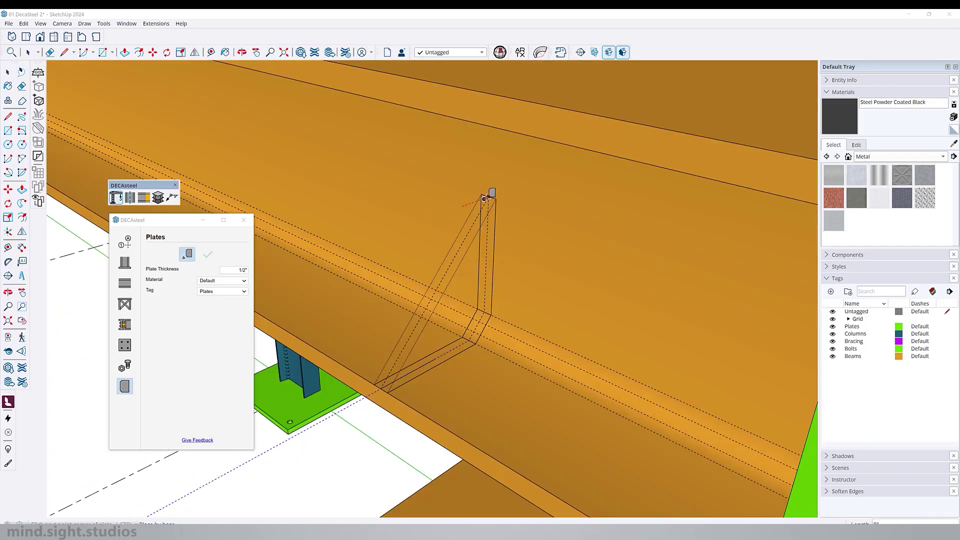
{"action": "left_click", "coordinate": [489, 196]}
{"action": "left_click", "coordinate": [371, 247]}
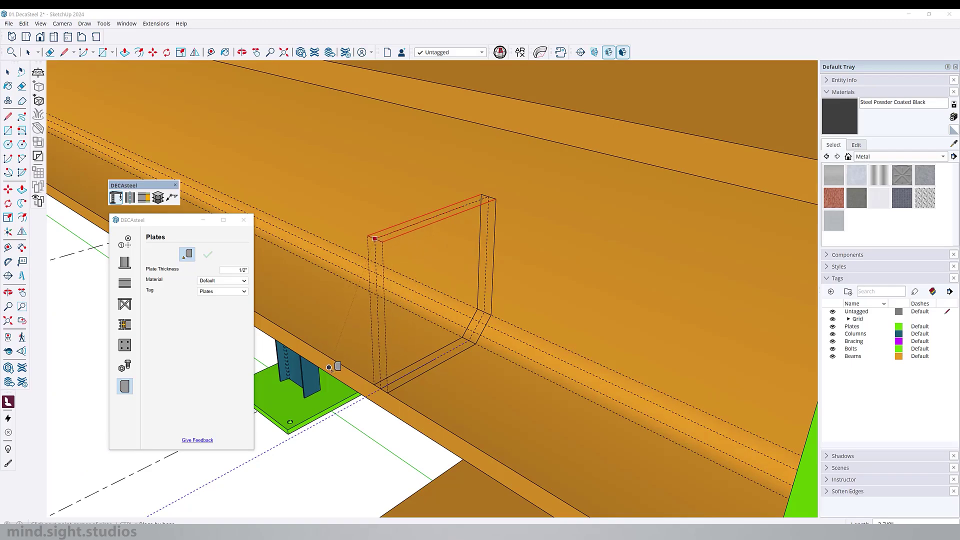
{"action": "left_click", "coordinate": [336, 364]}
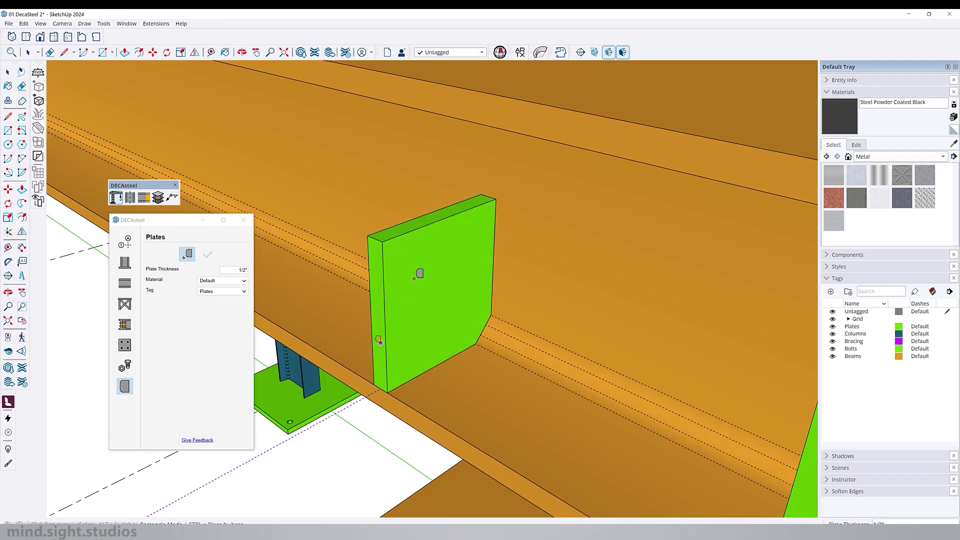
- Open the polygon stiffener plate for editing and draw a bolt-hole circle on the upper part of its front face
{"action": "middle_click_drag", "start_coordinate": [419, 274], "coordinate": [418, 170]}
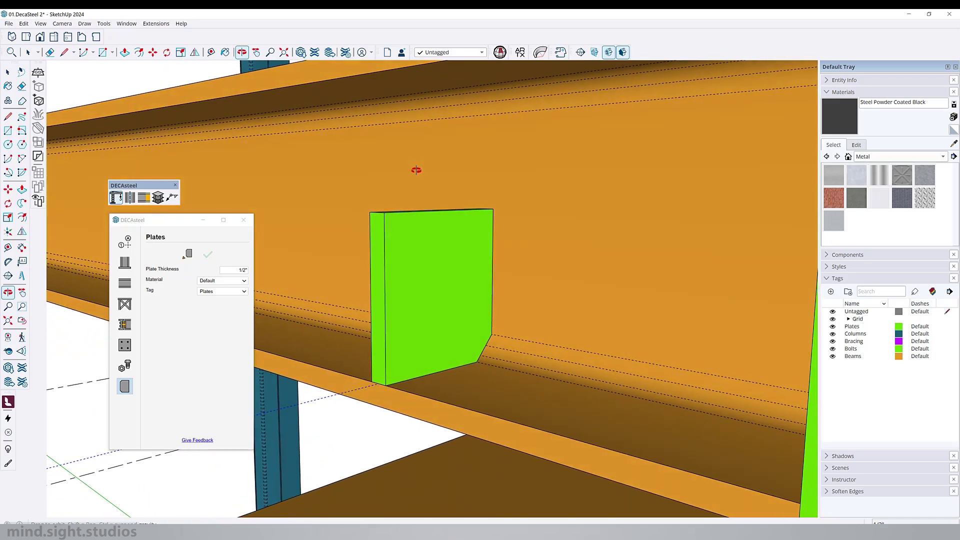
{"action": "scroll", "coordinate": [434, 312], "scroll_direction": "up", "scroll_amount": 2}
{"action": "scroll", "coordinate": [433, 313], "scroll_direction": "up", "scroll_amount": 1}
{"action": "middle_click_drag", "start_coordinate": [422, 221], "coordinate": [420, 233]}
{"action": "key", "text": "space"}
{"action": "triple_click", "coordinate": [418, 235]}
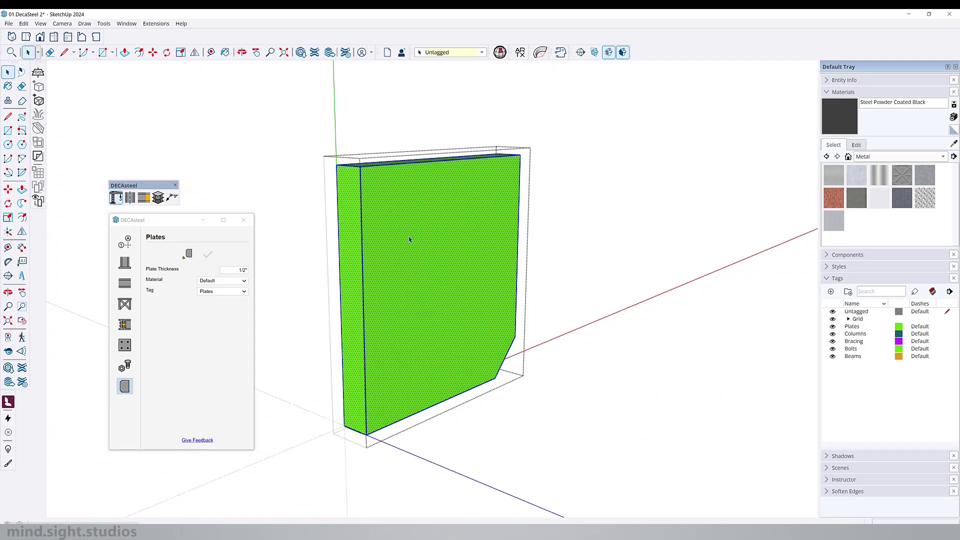
{"action": "key", "text": "c"}
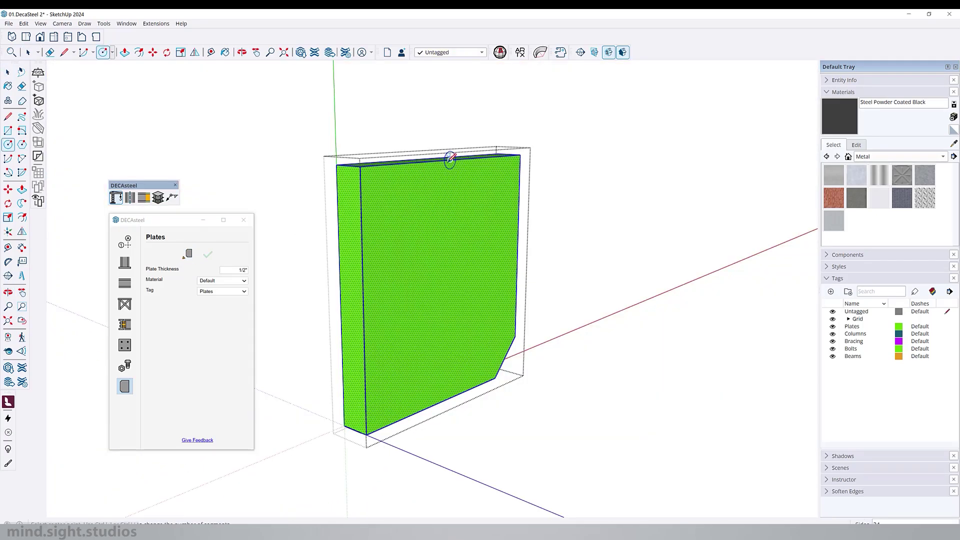
{"action": "left_click", "coordinate": [449, 225]}
{"action": "left_click", "coordinate": [450, 198]}
- Copy the circle straight down to the lower part of the plate's face
{"action": "key", "text": "space"}
{"action": "double_click", "coordinate": [452, 222]}
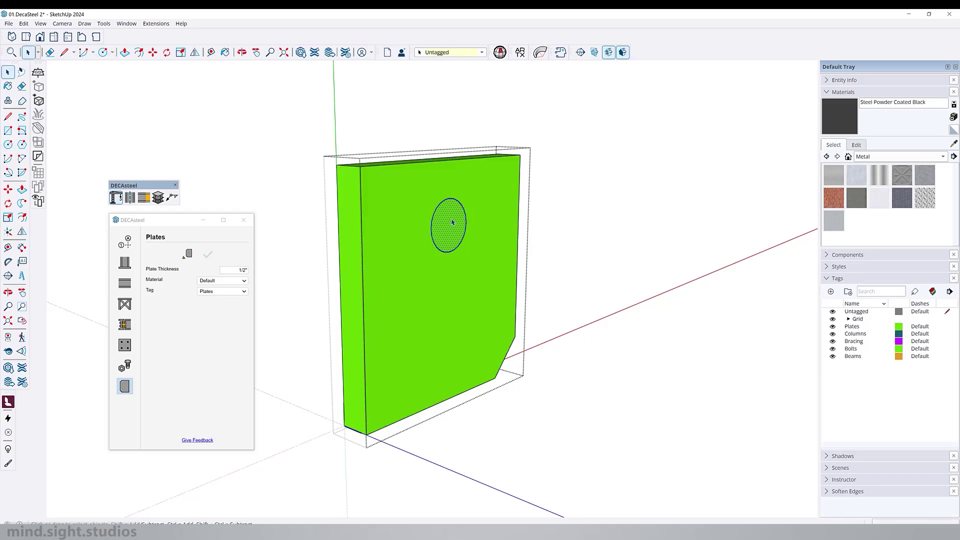
{"action": "key", "text": "m"}
{"action": "left_click", "coordinate": [450, 225]}
{"action": "key", "text": "ctrl"}
{"action": "left_click", "coordinate": [449, 324]}
- Push both circles through the full plate thickness to cut two holes
{"action": "key", "text": "p"}
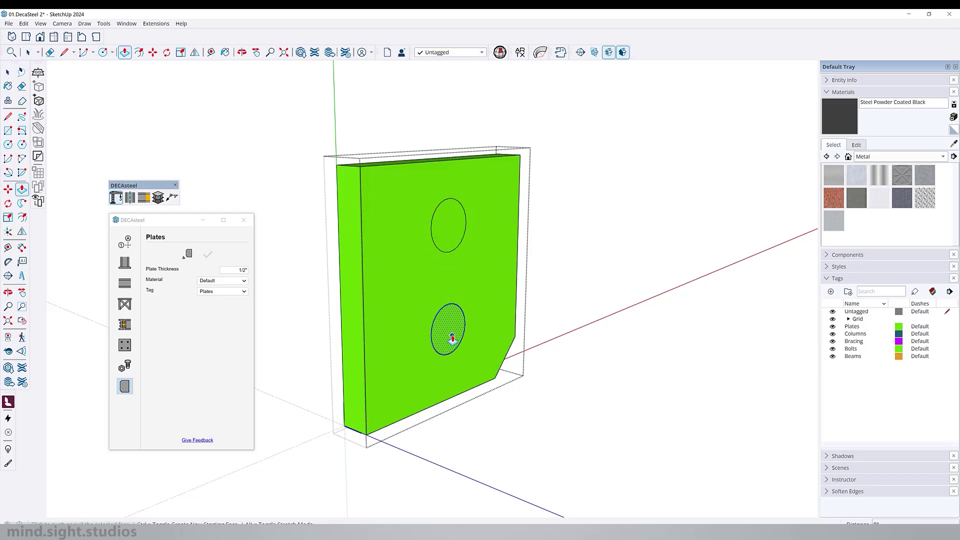
{"action": "left_click", "coordinate": [446, 325]}
{"action": "left_click", "coordinate": [340, 334]}
{"action": "double_click", "coordinate": [445, 244]}
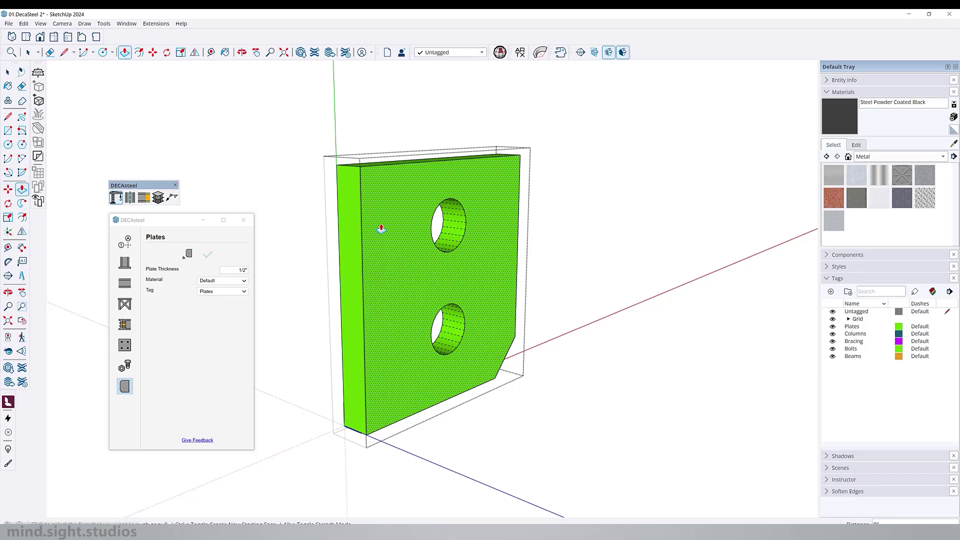
- Round the plate's upper outer corner with a multi-segment bevel that has a large radius
{"action": "key", "text": "space"}
{"action": "key", "text": "b"}
{"action": "left_click", "coordinate": [353, 167]}
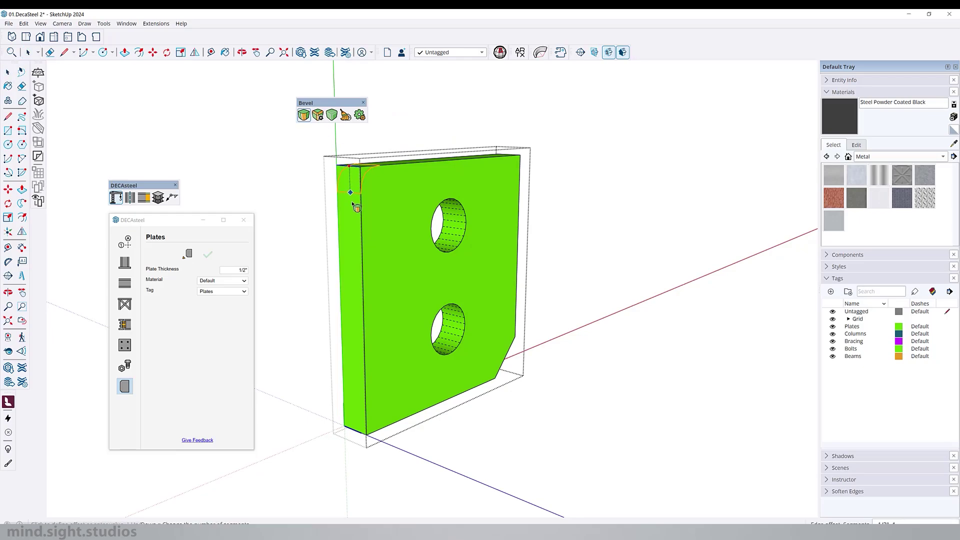
{"action": "left_click", "coordinate": [354, 239]}
{"action": "key", "text": "Down"}
{"action": "key", "text": "Up"}
{"action": "key", "text": "Up"}
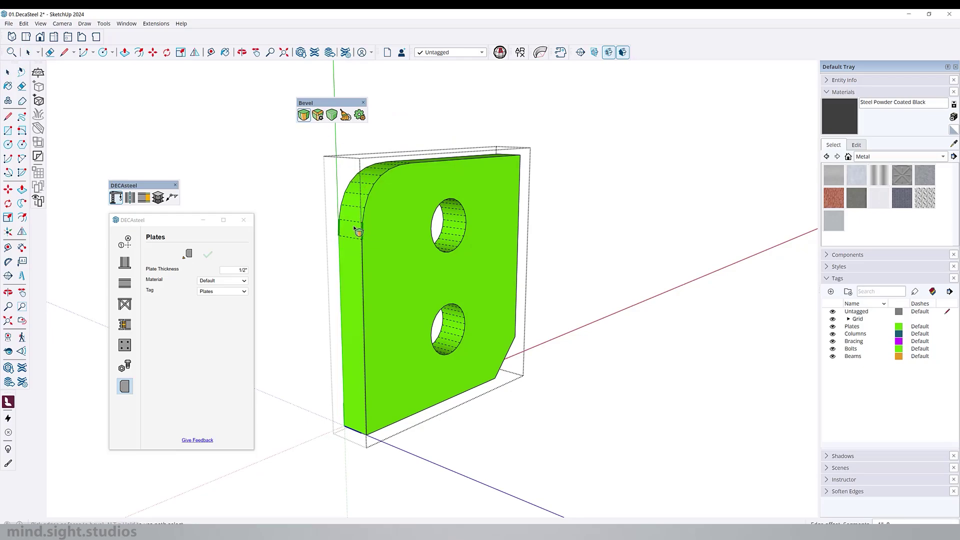
{"action": "middle_click_drag", "start_coordinate": [383, 207], "coordinate": [395, 207]}
{"action": "key", "text": "space"}
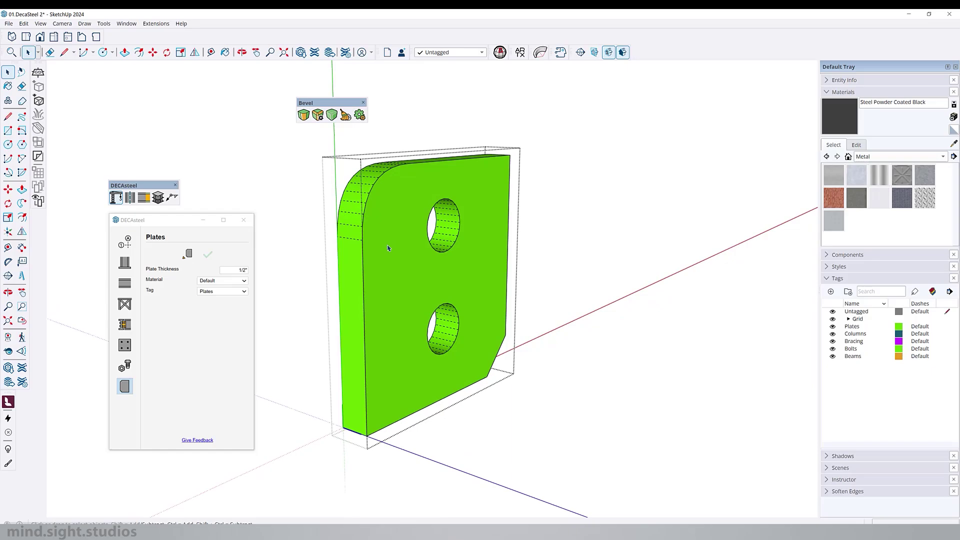
- Leave the plate's editing context and set the thickness of the stiffener plate to 1/4"
{"action": "left_click", "coordinate": [390, 243]}
{"action": "key", "text": "Escape"}
{"action": "left_click", "coordinate": [392, 239]}
{"action": "left_click", "coordinate": [243, 270]}
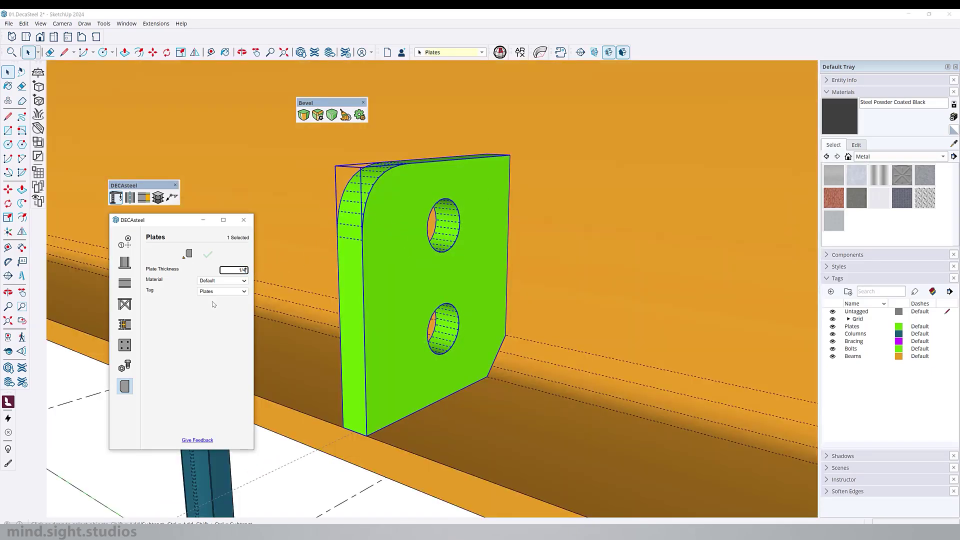
{"action": "type", "text": "1/4"}
{"action": "key", "text": "Return"}
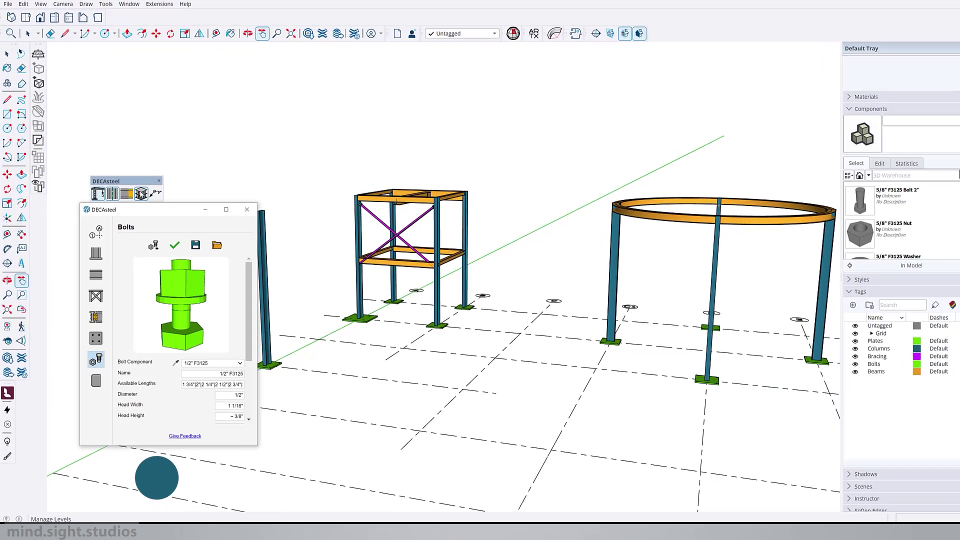
- Add a level named Second Floor at elevation 18' with type Top of Steel, and make it the active level
{"action": "left_click", "coordinate": [141, 195]}
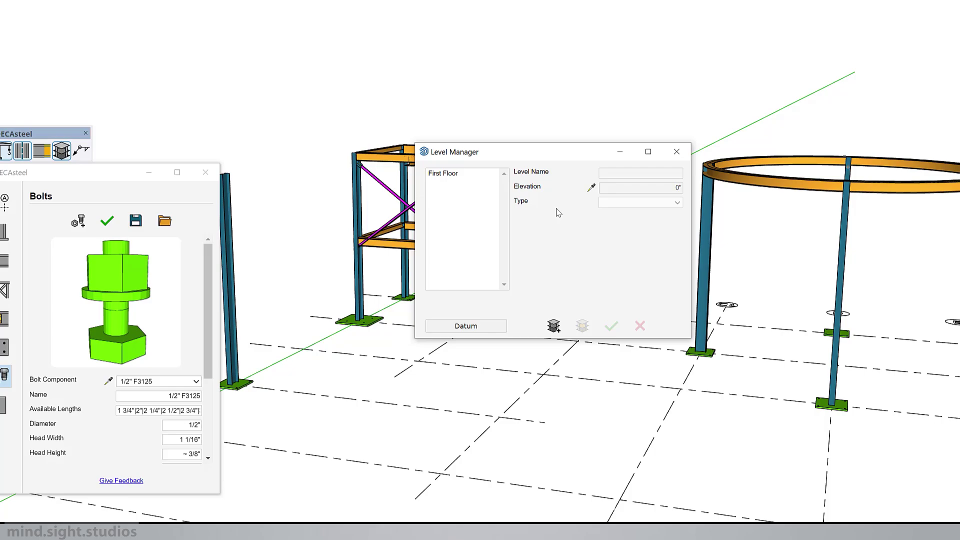
{"action": "left_click", "coordinate": [554, 326]}
{"action": "left_click", "coordinate": [632, 173]}
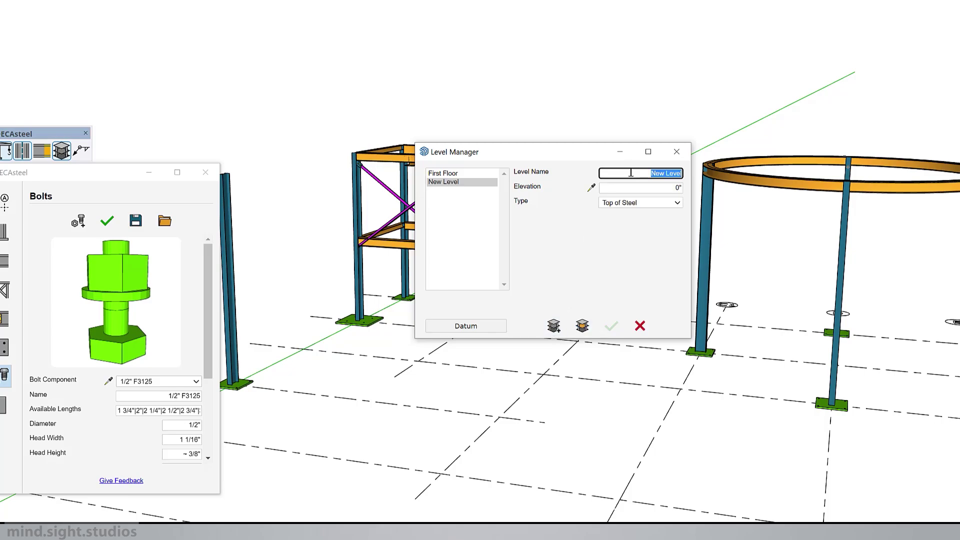
{"action": "type", "text": "Second Floor"}
{"action": "left_click", "coordinate": [664, 187]}
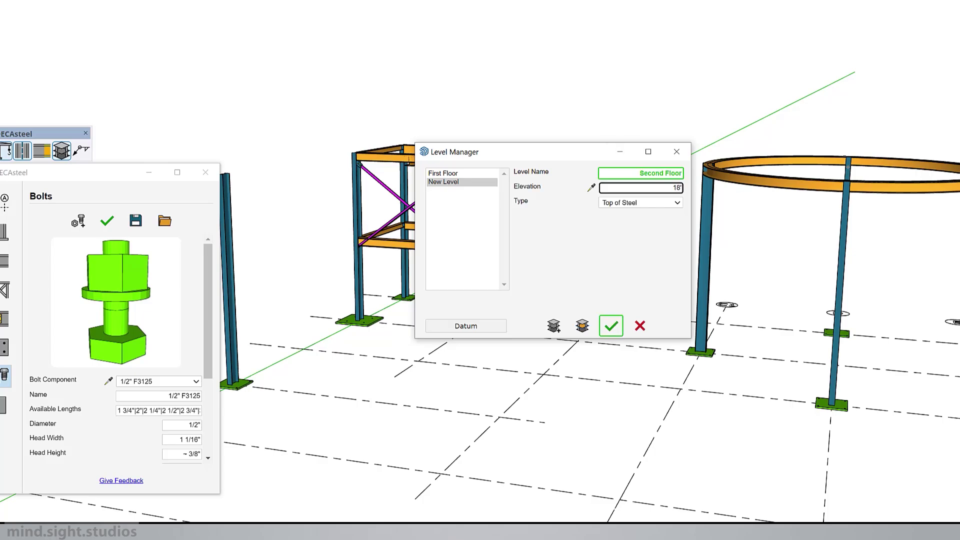
{"action": "key", "text": "BackSpace"}
{"action": "left_click", "coordinate": [674, 206]}
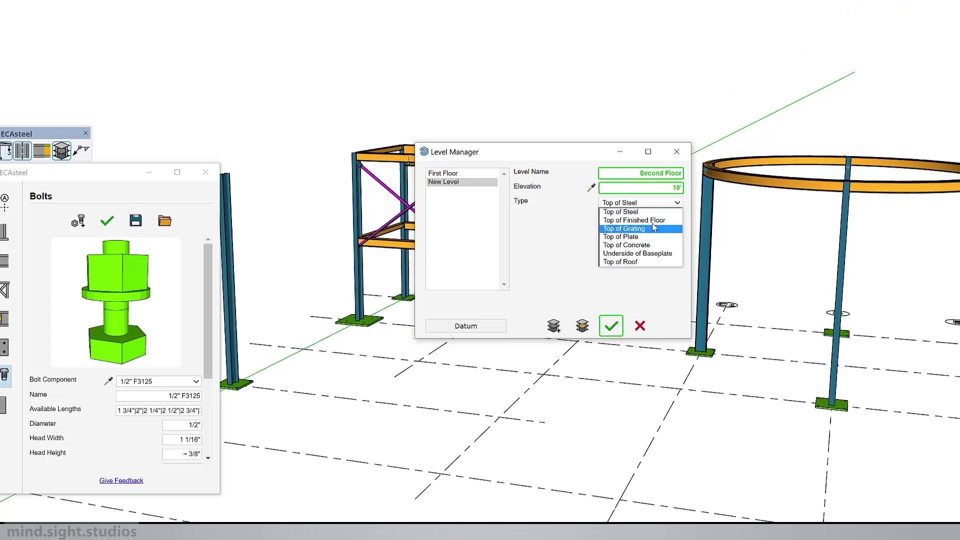
{"action": "left_click", "coordinate": [652, 212]}
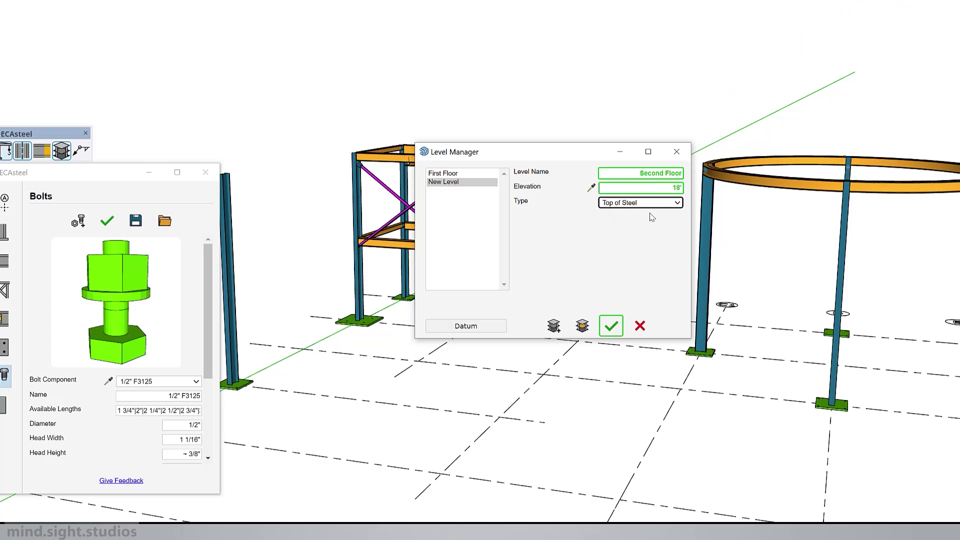
{"action": "left_click", "coordinate": [611, 327]}
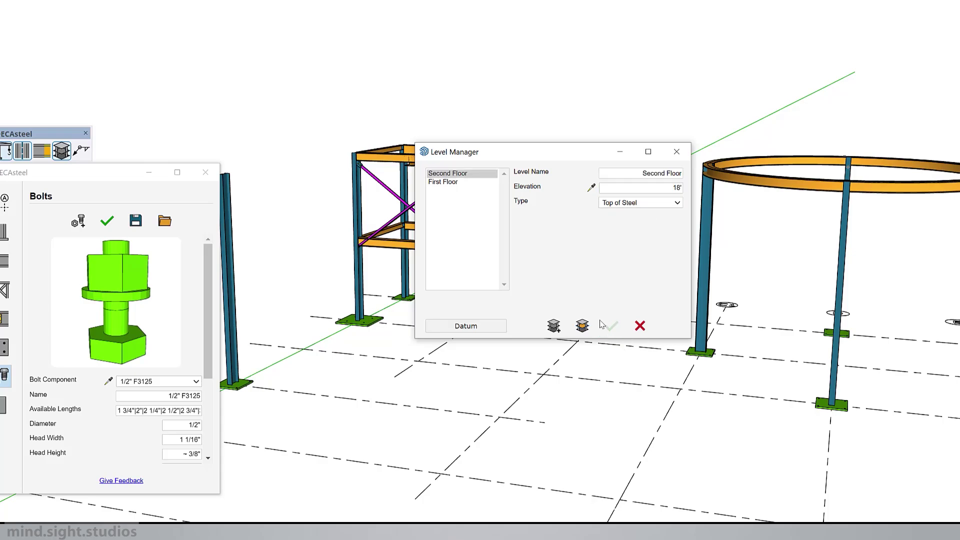
{"action": "left_click", "coordinate": [586, 326]}
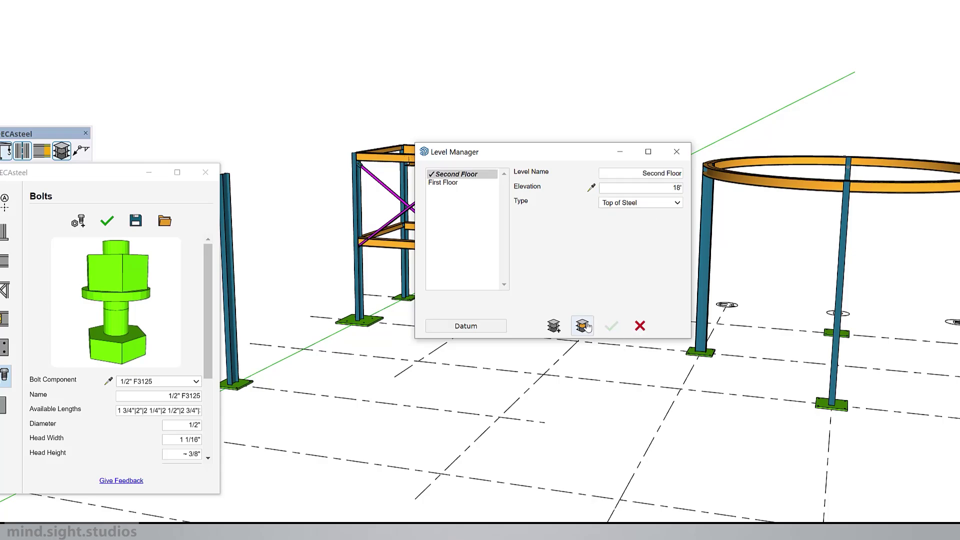
{"action": "left_click", "coordinate": [677, 152]}
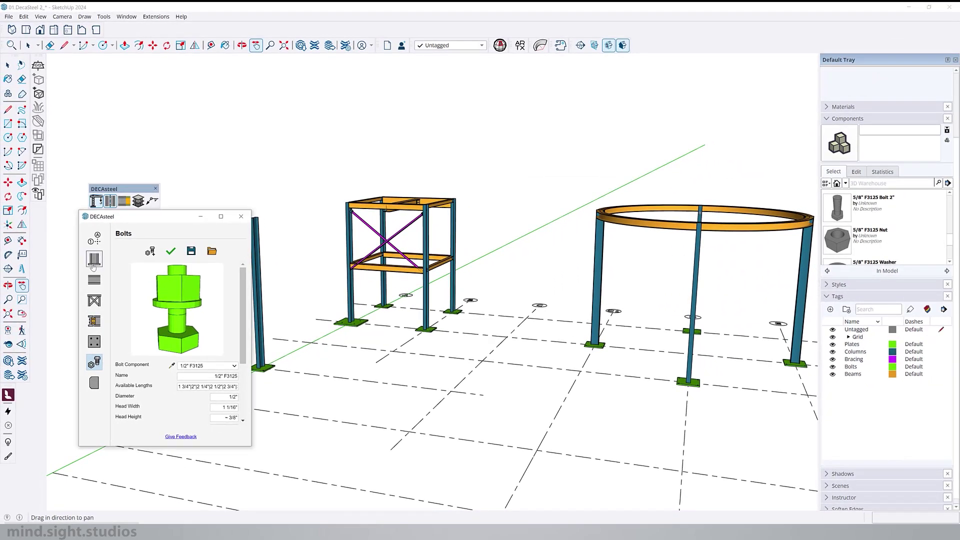
- Place a 15' S250x38 column with baseplate BP-7 on the Second Floor level, above a grid intersection near the standalone column
{"action": "left_click", "coordinate": [69, 252]}
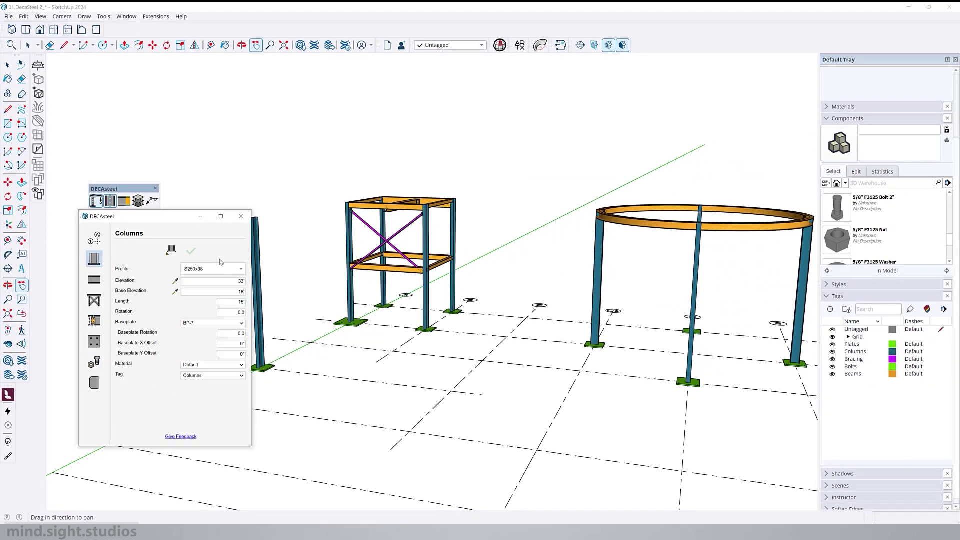
{"action": "scroll", "coordinate": [710, 235], "scroll_direction": "down", "scroll_amount": 2}
{"action": "middle_click_drag", "start_coordinate": [560, 280], "coordinate": [470, 302]}
{"action": "left_click", "coordinate": [171, 251]}
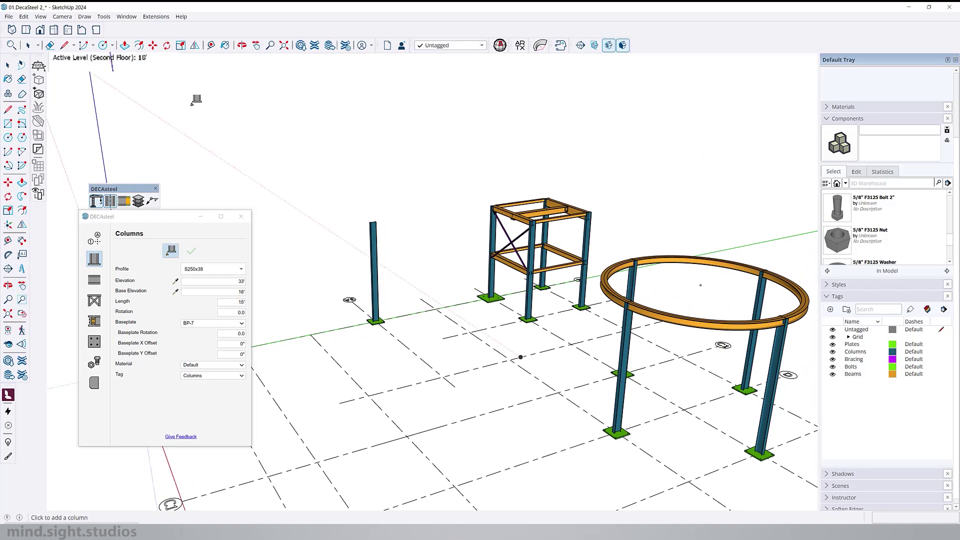
{"action": "left_click", "coordinate": [443, 378]}
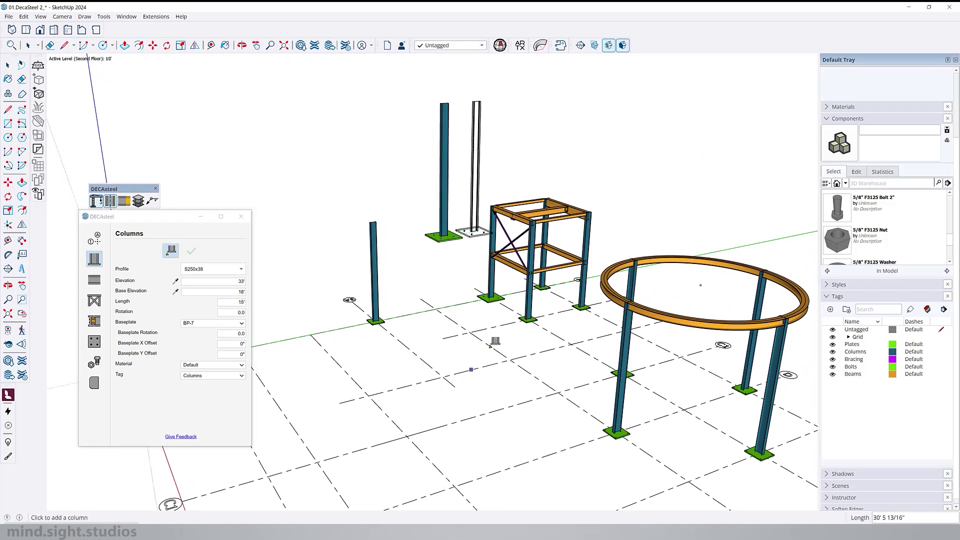
{"action": "middle_click_drag", "start_coordinate": [484, 344], "coordinate": [361, 225]}
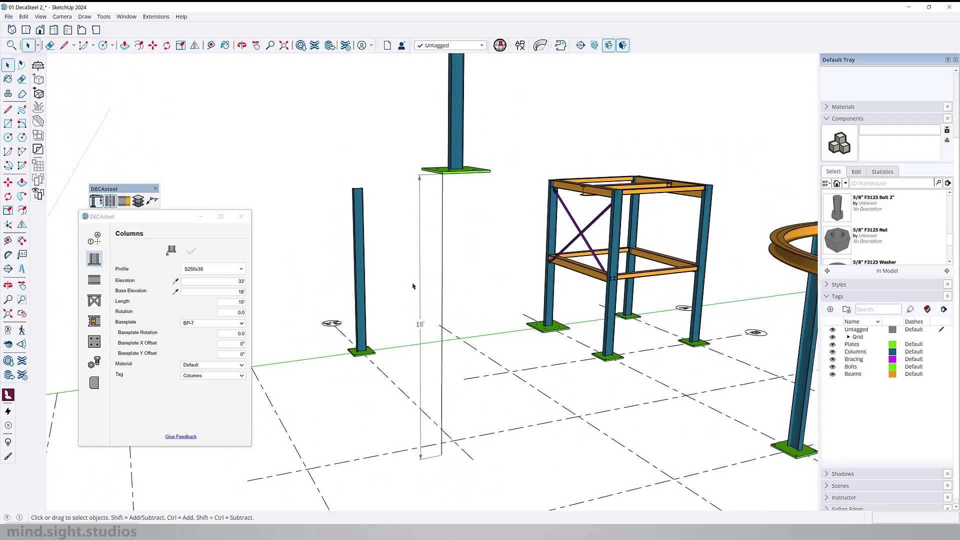
- Draw a 10' long W250x80 beam on the Second Floor level, starting above the standalone column's grid line
{"action": "left_click", "coordinate": [94, 279]}
{"action": "left_click", "coordinate": [171, 250]}
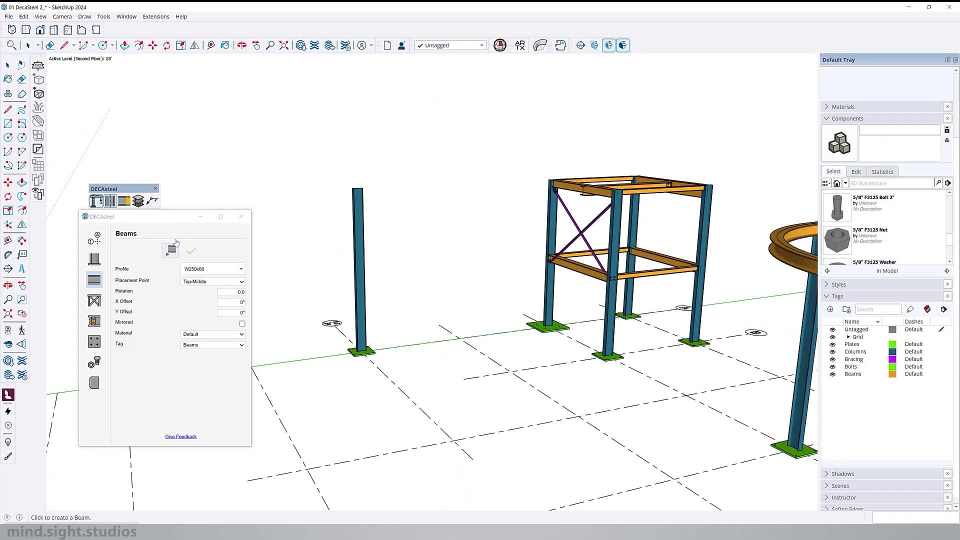
{"action": "scroll", "coordinate": [393, 214], "scroll_direction": "down", "scroll_amount": 2}
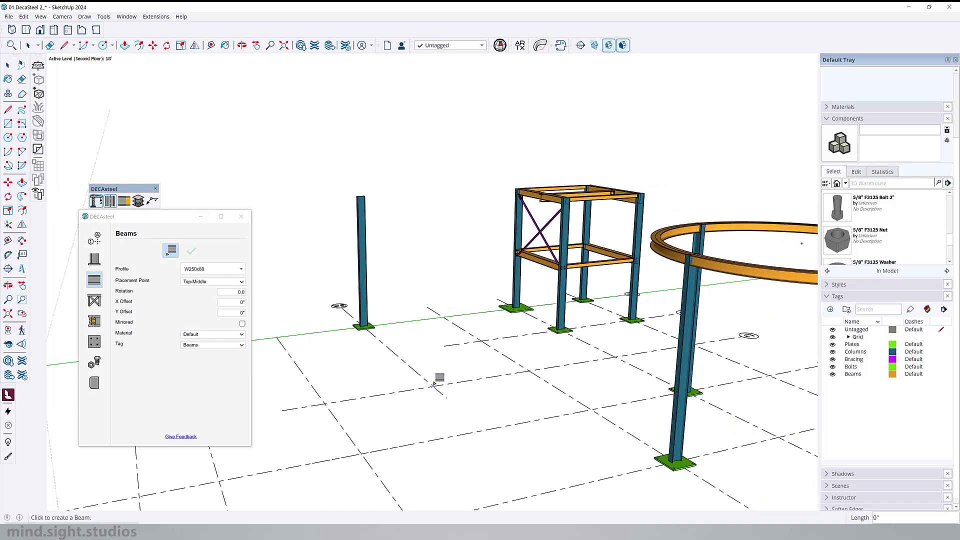
{"action": "left_click", "coordinate": [435, 384]}
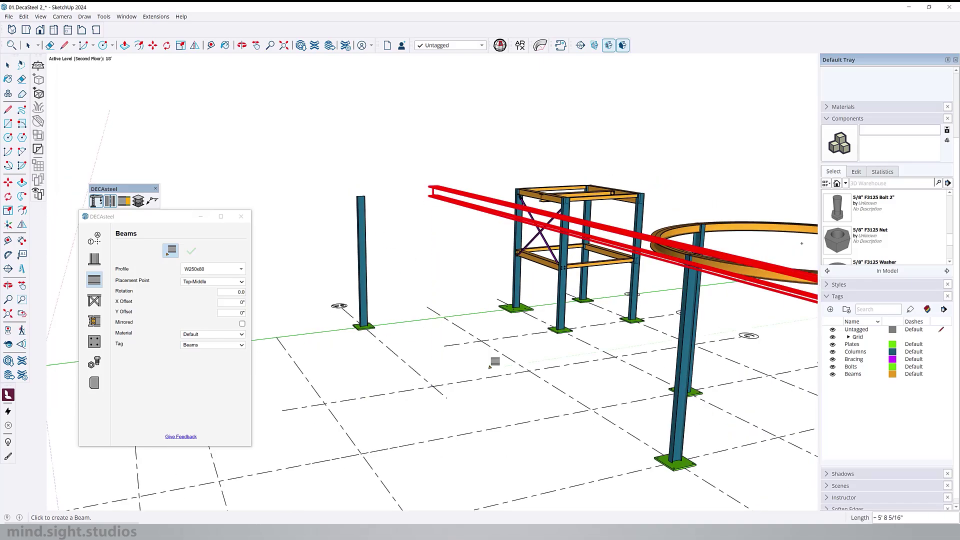
{"action": "scroll", "coordinate": [446, 344], "scroll_direction": "down", "scroll_amount": 1}
{"action": "scroll", "coordinate": [445, 347], "scroll_direction": "down", "scroll_amount": 1}
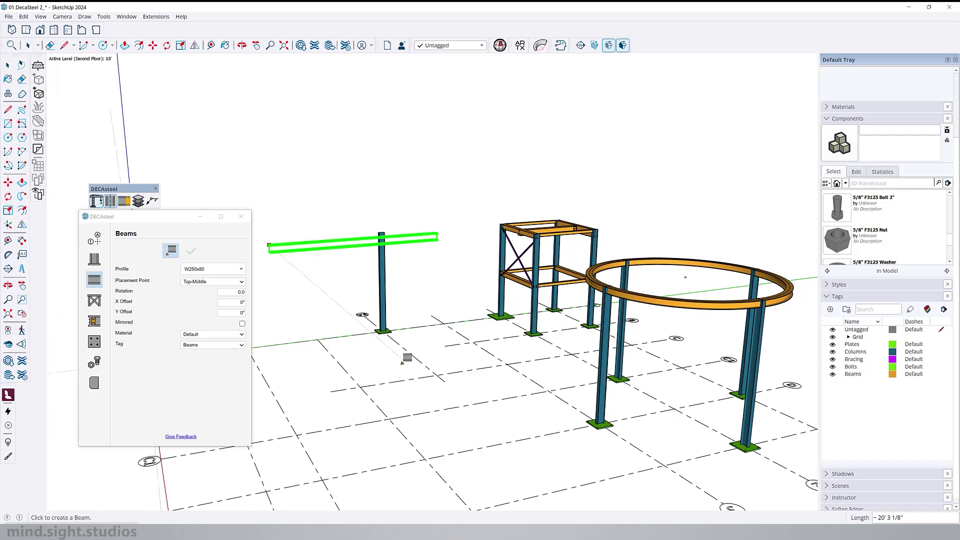
{"action": "type", "text": "10'"}
{"action": "key", "text": "Return"}
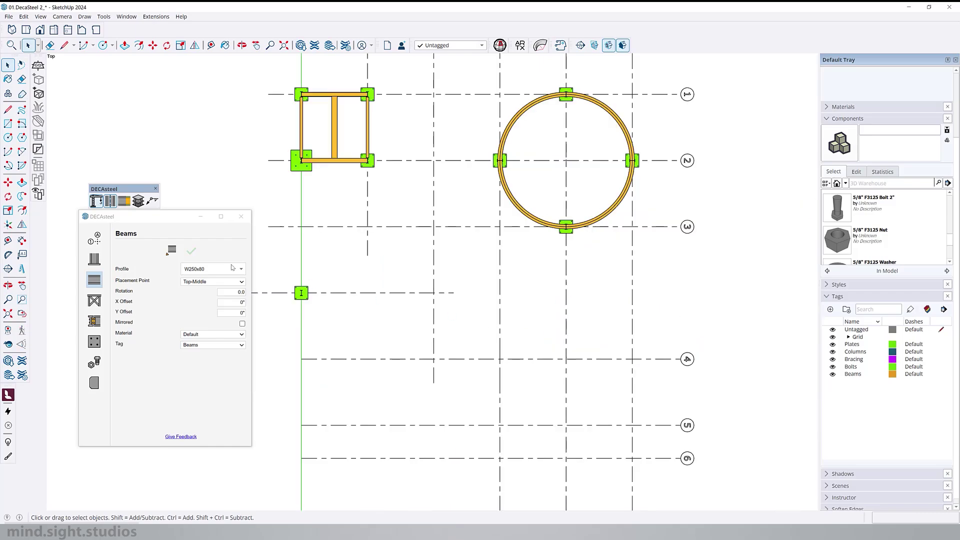
- Draw a W250x80 beam in plan along the third cross grid line, from grid line 3 to grid line 2
{"action": "left_click", "coordinate": [171, 251]}
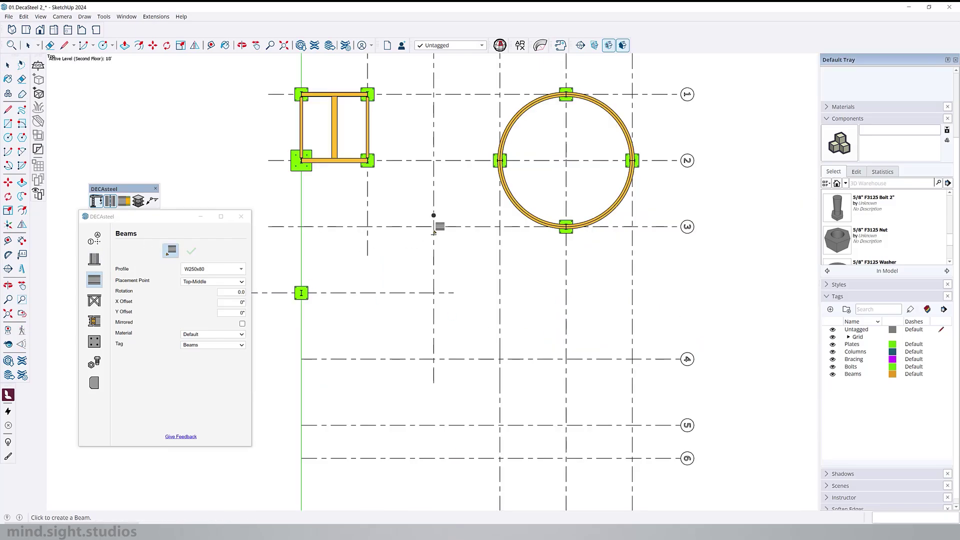
{"action": "left_click", "coordinate": [433, 227]}
{"action": "scroll", "coordinate": [439, 164], "scroll_direction": "up", "scroll_amount": 3}
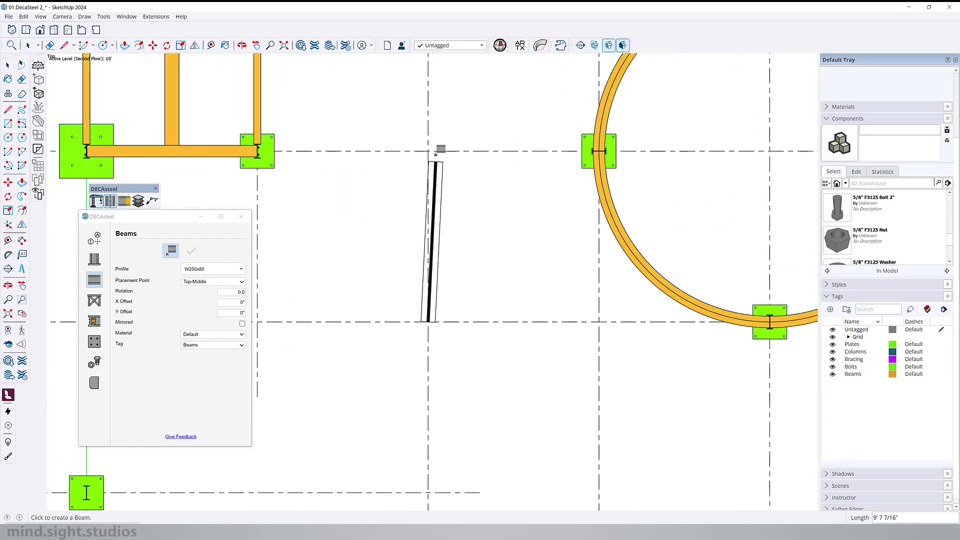
{"action": "left_click", "coordinate": [428, 152]}
- Draw a second W250x80 beam along grid line 3, from the second to the fourth cross grid line, passing the first beam's end
{"action": "scroll", "coordinate": [504, 318], "scroll_direction": "down", "scroll_amount": 3}
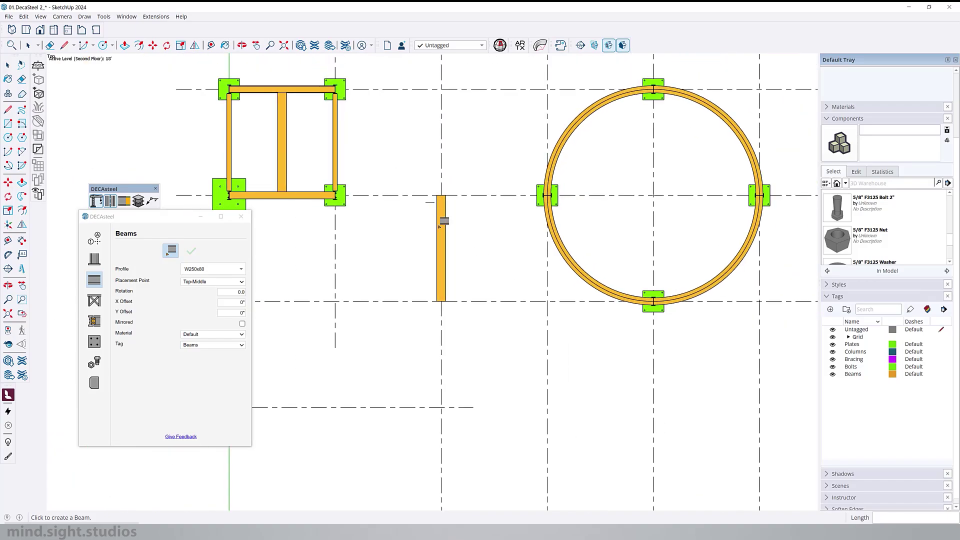
{"action": "left_click", "coordinate": [354, 295]}
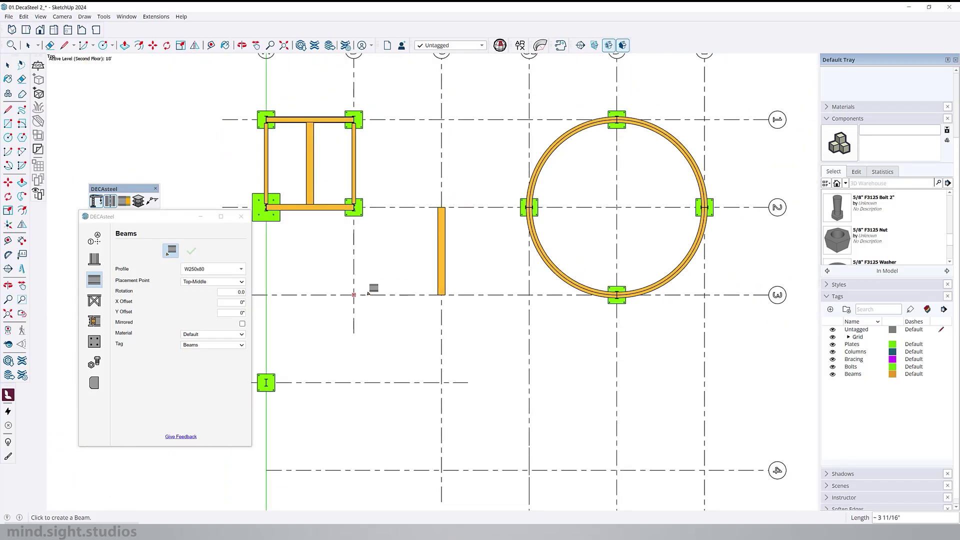
{"action": "left_click", "coordinate": [529, 294]}
{"action": "scroll", "coordinate": [449, 305], "scroll_direction": "up", "scroll_amount": 5}
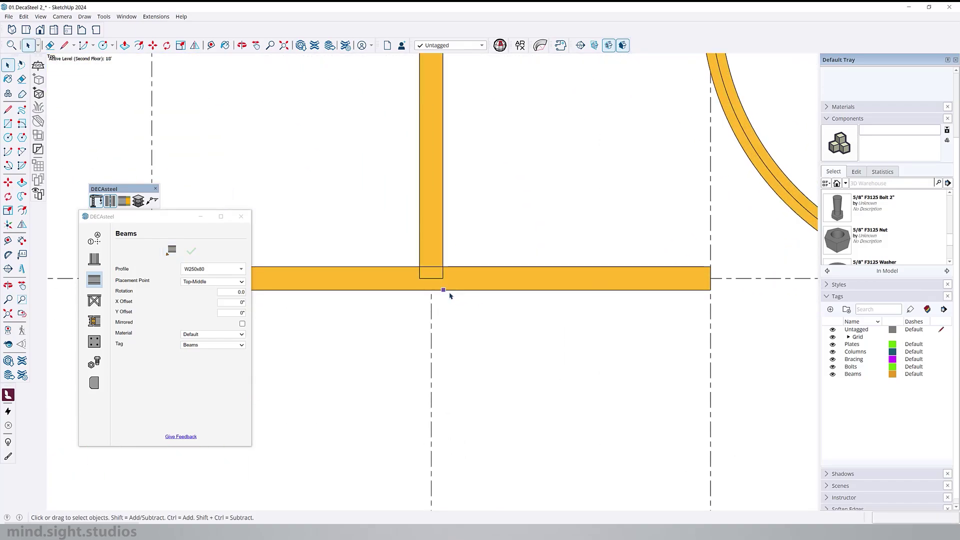